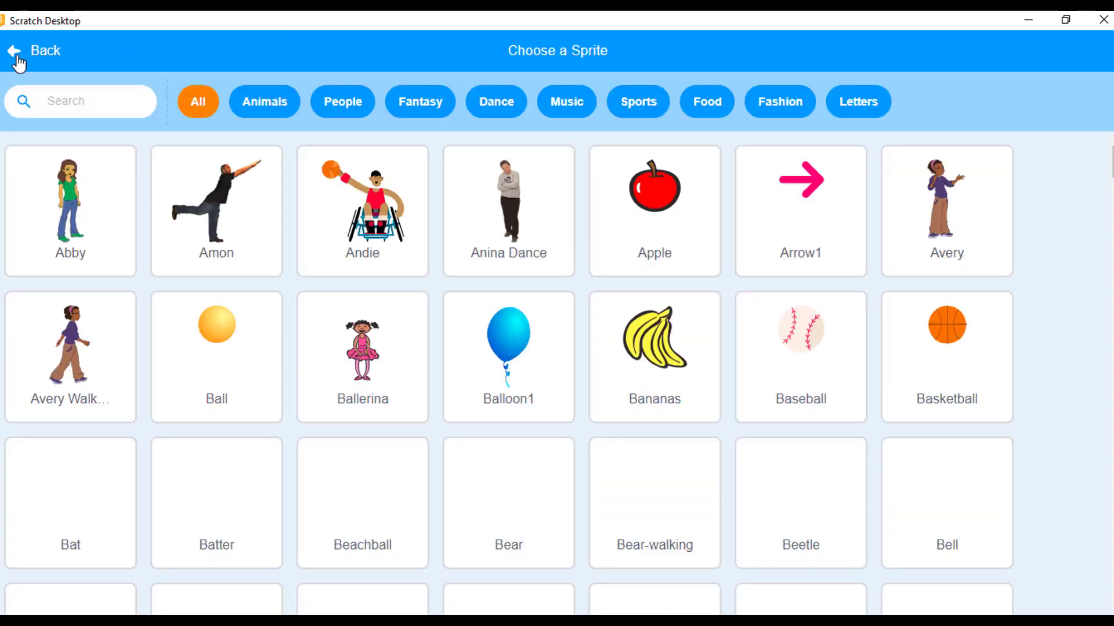
Leave the sprite library, start painting a new blank sprite and name it Man.
left_click(18, 58)
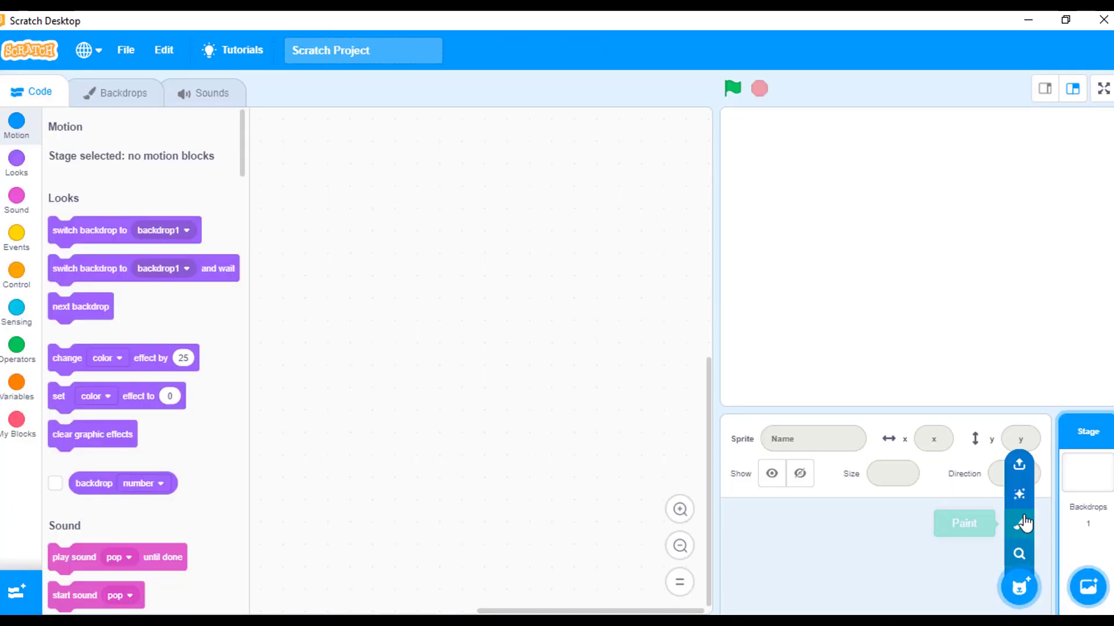
left_click(1025, 524)
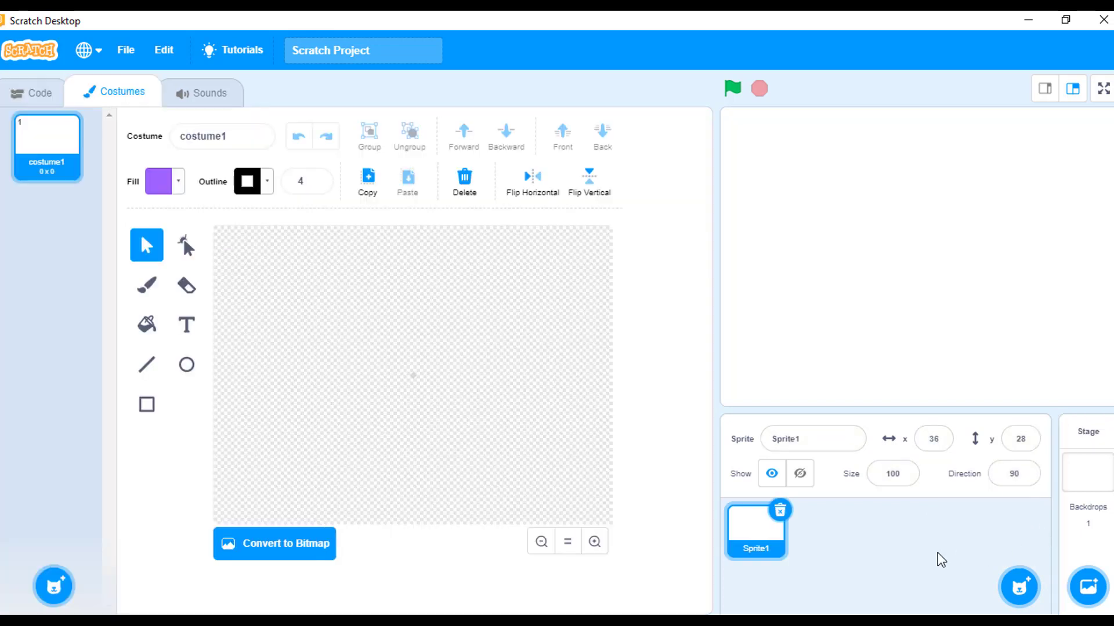
left_click(819, 438)
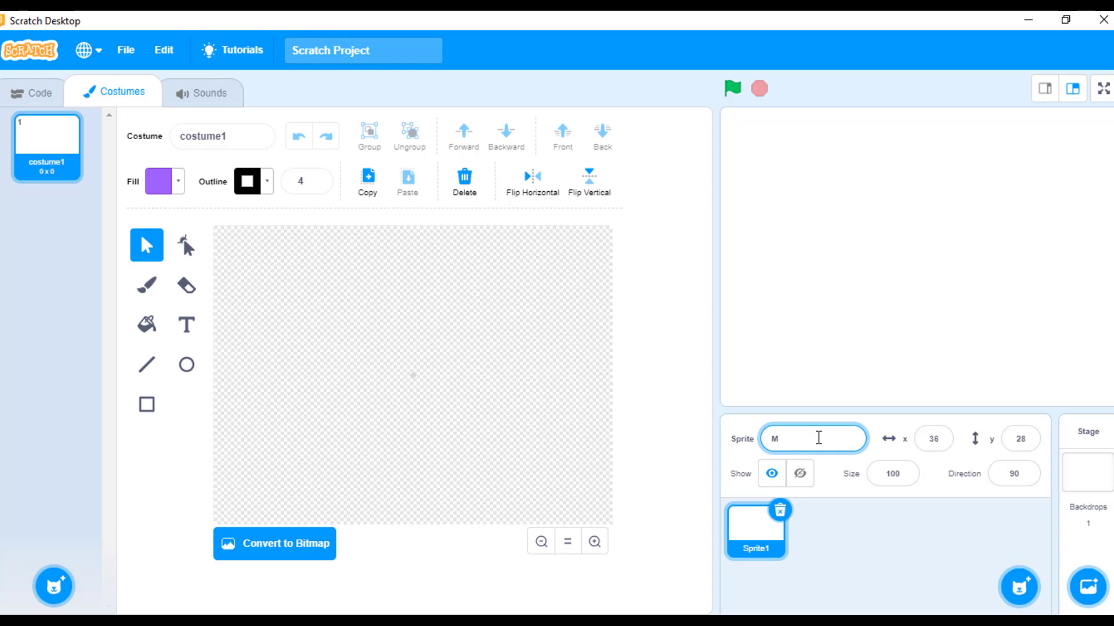
key("Return")
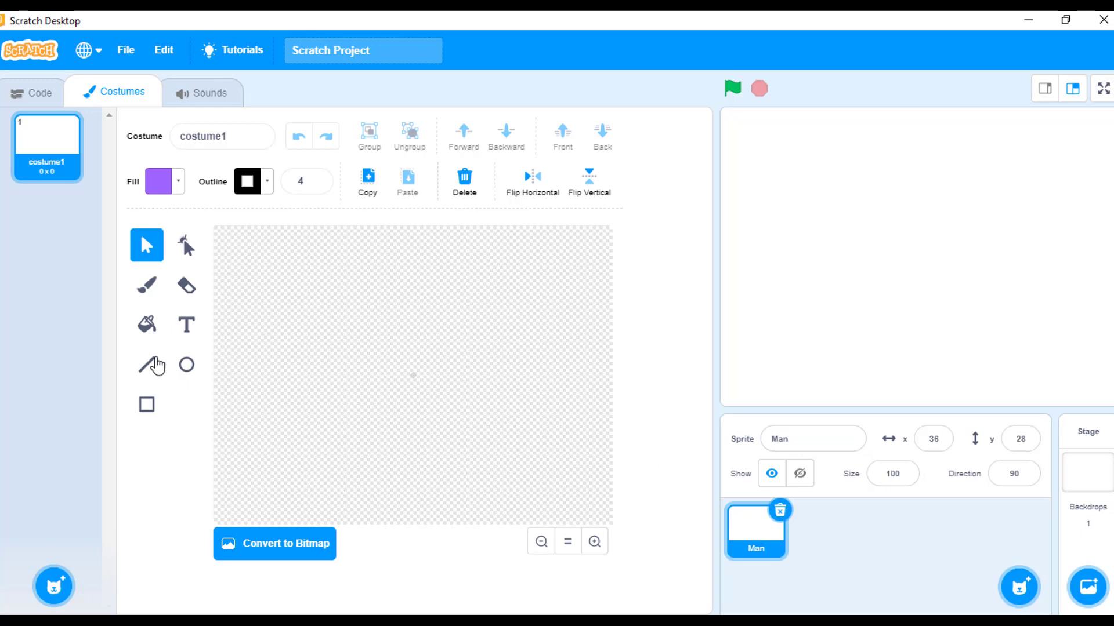
Draw an oval about 116 by 126 for the head and reduce its outline width to 0.
left_click(187, 365)
left_click_drag(359, 307, 454, 410)
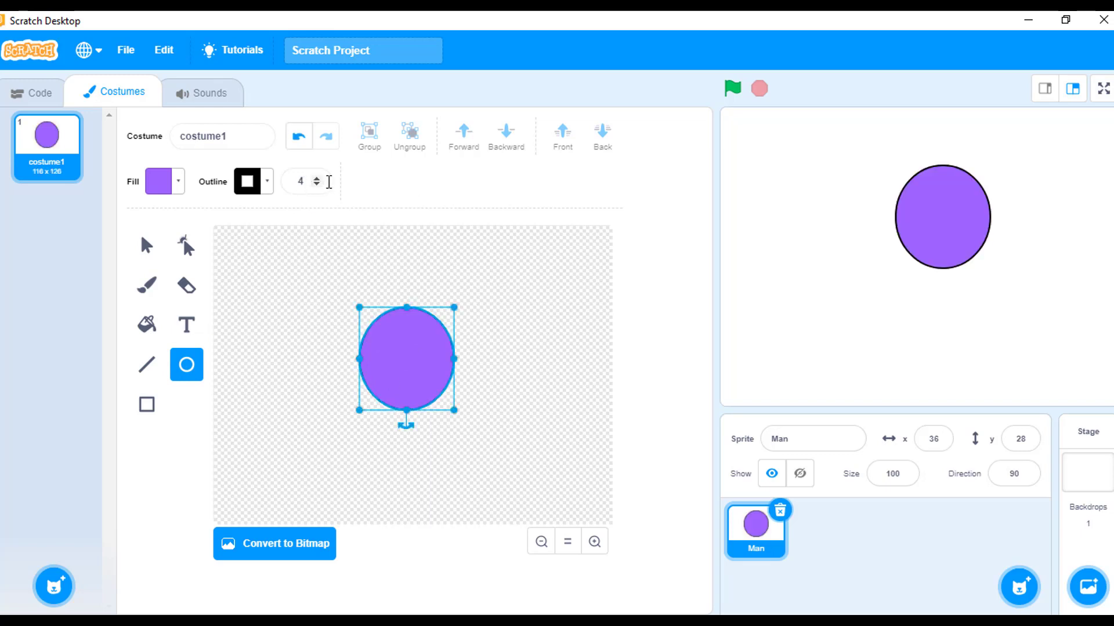
left_click(316, 184)
left_click(316, 185)
left_click(316, 184)
left_click(316, 184)
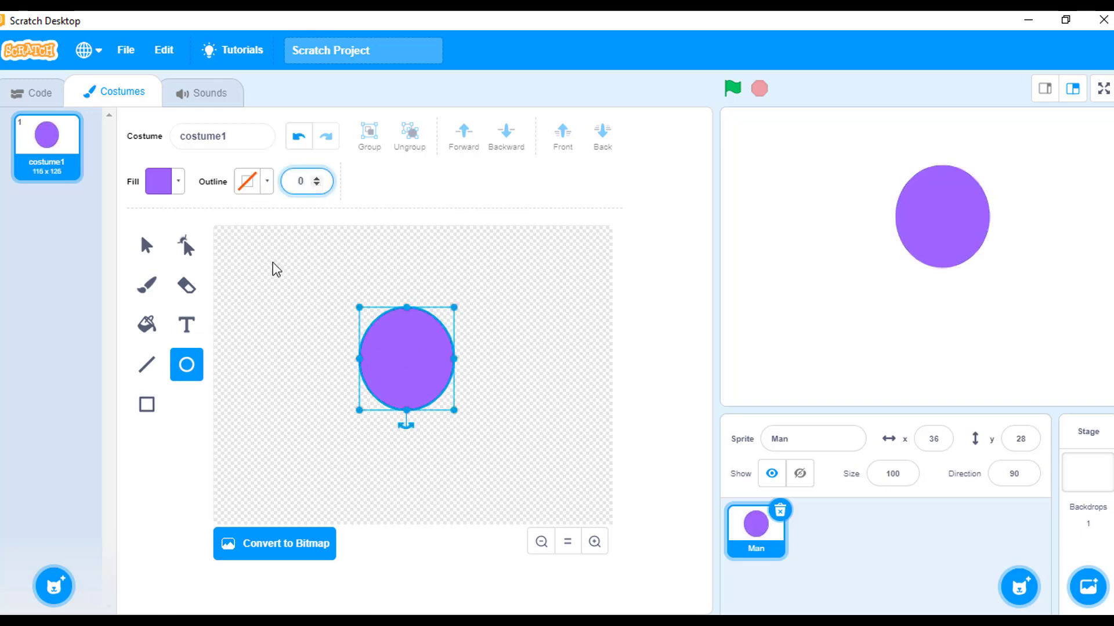
Fill the head with dark reddish brown at saturation 60 and brightness 39, and move it slightly up on the canvas.
left_click(391, 353)
left_click(146, 245)
left_click(374, 335)
left_click(163, 181)
left_click_drag(206, 371, 157, 371)
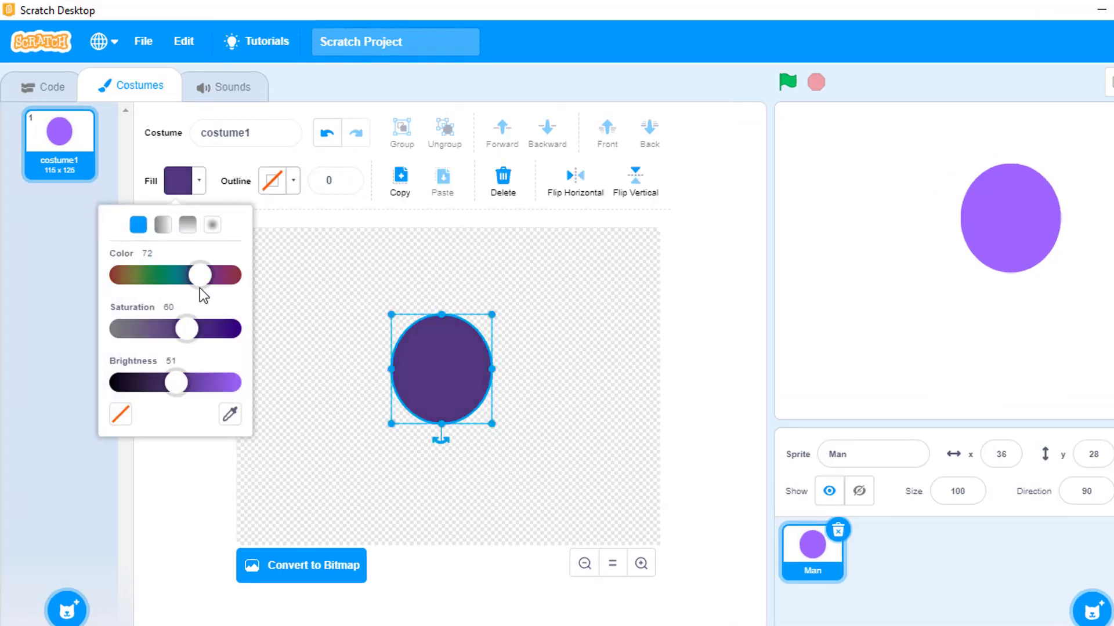
left_click_drag(200, 275, 232, 275)
left_click_drag(176, 382, 162, 384)
left_click(595, 411)
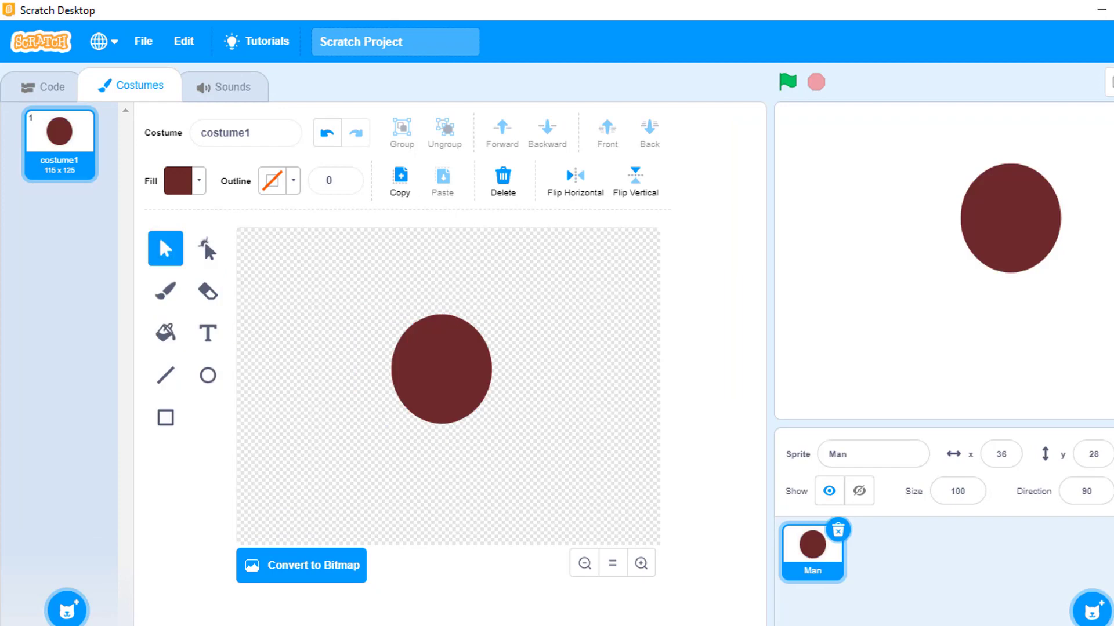
left_click_drag(459, 355, 440, 364)
Draw a small flat white oval on the left half of the face as the eye.
left_click(208, 375)
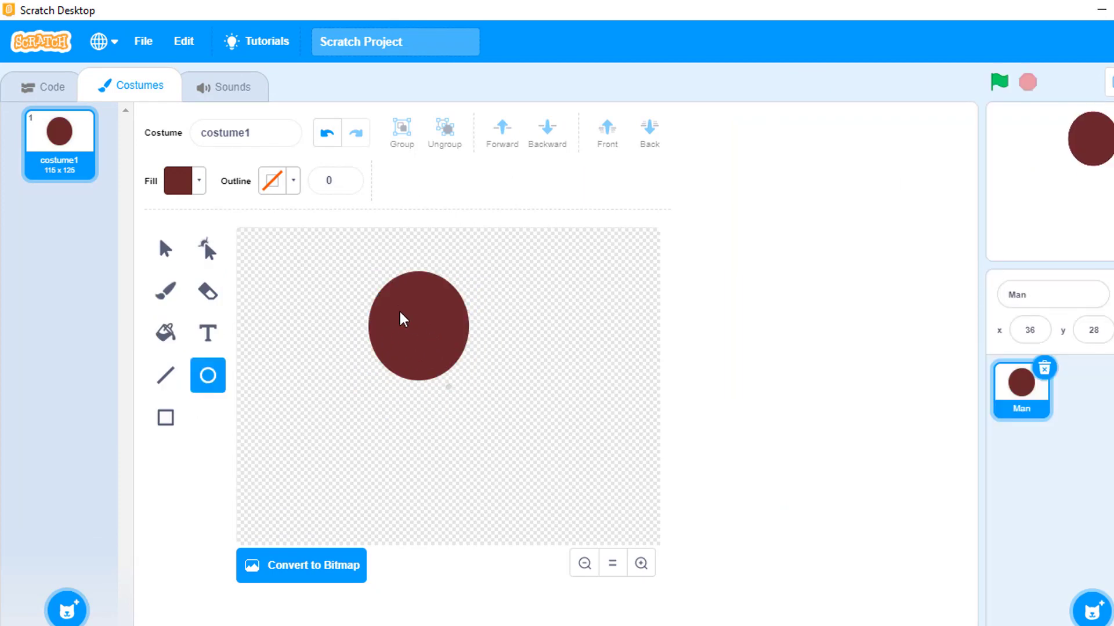
left_click(178, 181)
left_click_drag(186, 296, 120, 296)
left_click_drag(164, 350, 232, 349)
left_click_drag(386, 307, 413, 322)
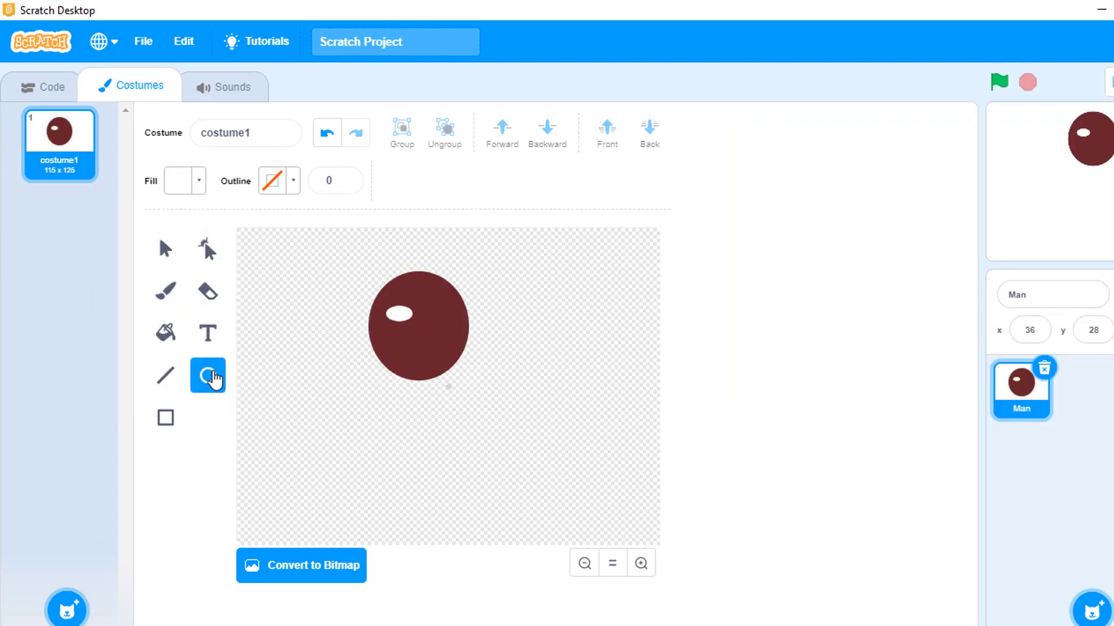
Draw a small black circle at the right side of the white eye as its pupil.
left_click(199, 183)
left_click_drag(232, 350, 119, 349)
left_click_drag(399, 311, 410, 321)
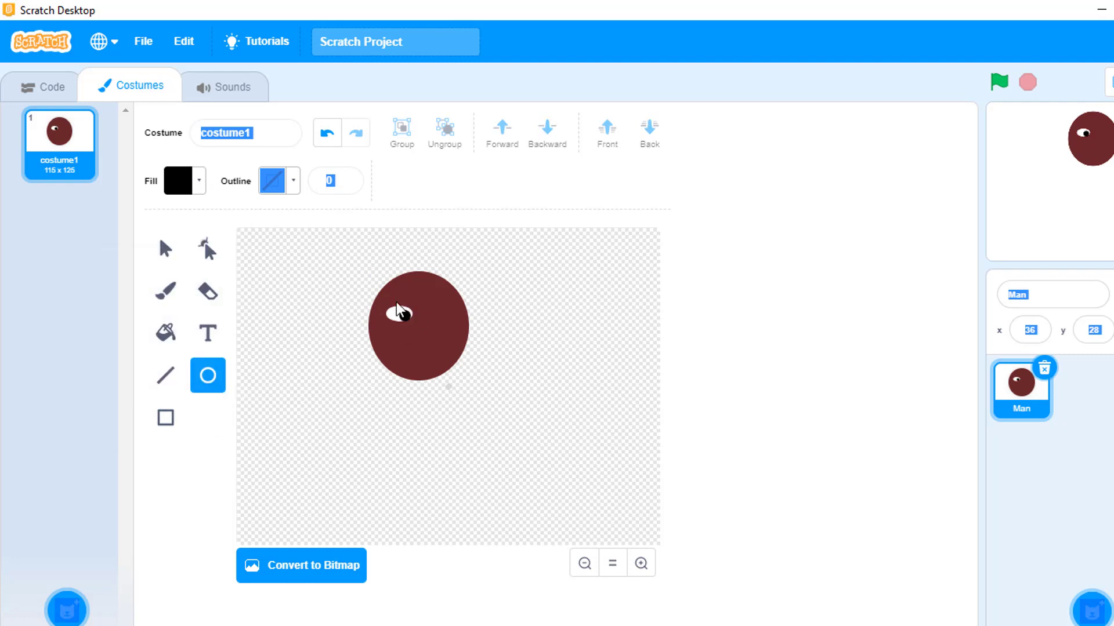
Copy the eye and its pupil, paste them and move the copy across to the right side of the face.
left_click(165, 249)
left_click(398, 313)
left_click(406, 316, "shift")
key("ctrl+c")
key("ctrl+v")
key("shift+Right")
key("shift+Right")
key("shift+Right")
key("shift+Right")
key("shift+Right")
Arrange both eyes and their pupils toward the right side of the face so they look right.
left_click(406, 316)
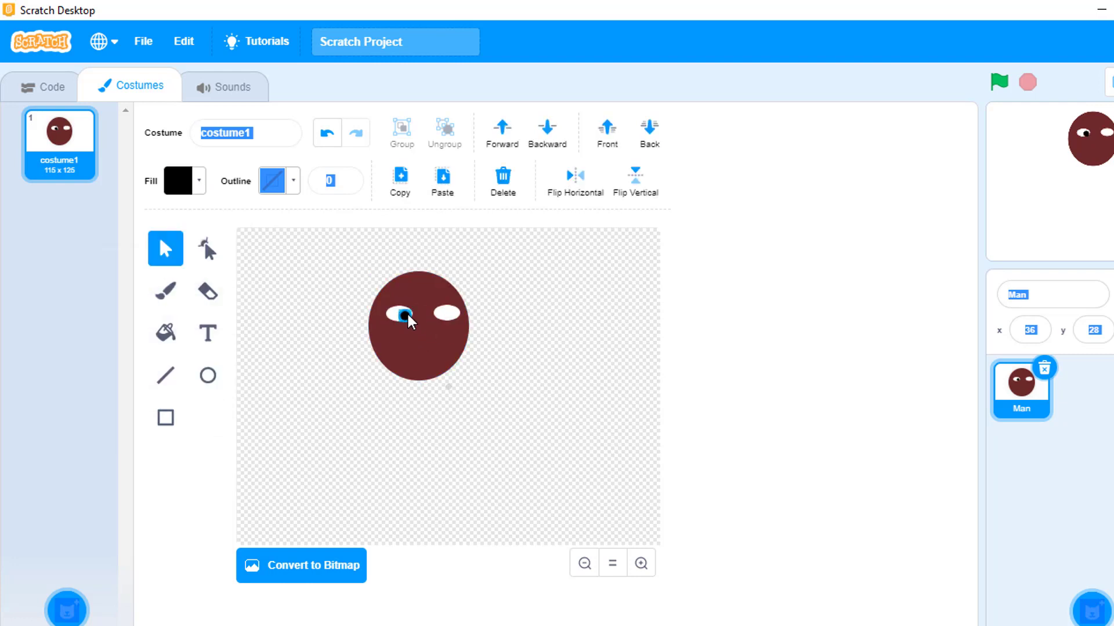
mouse_move(447, 313)
left_mouse_down()
mouse_move(413, 315)
mouse_move(454, 310)
mouse_move(416, 323)
mouse_move(450, 322)
left_mouse_up()
left_click(532, 327)
Draw an angular nose between the eyes with dark navy lines and set its outline width to 5.
left_click(166, 375)
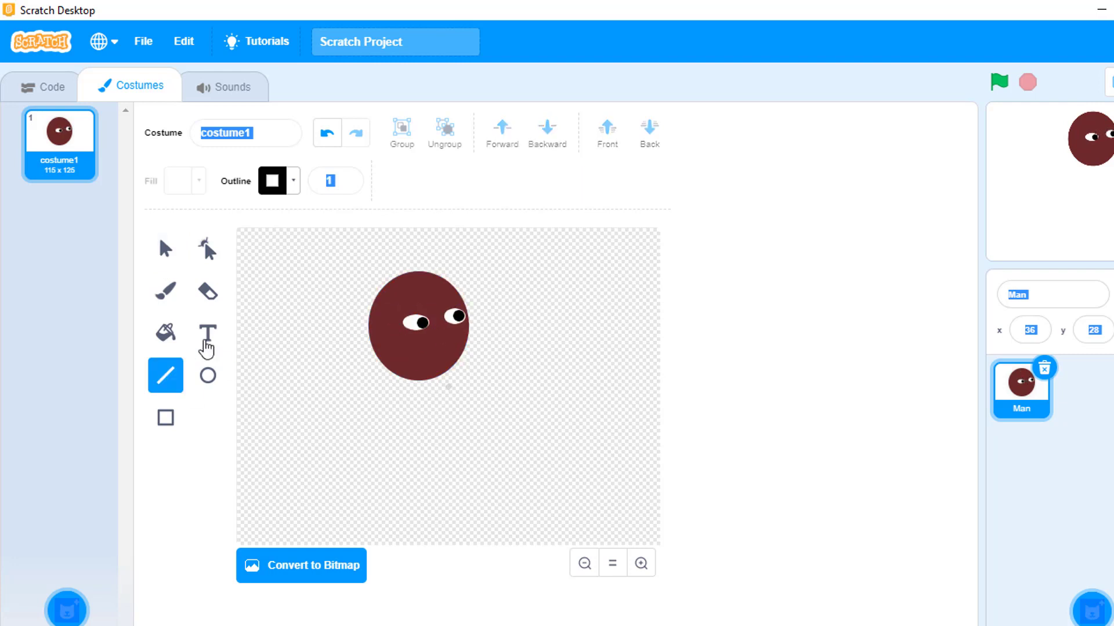
left_click(272, 180)
left_click_drag(203, 348, 219, 351)
left_click_drag(442, 328, 453, 342)
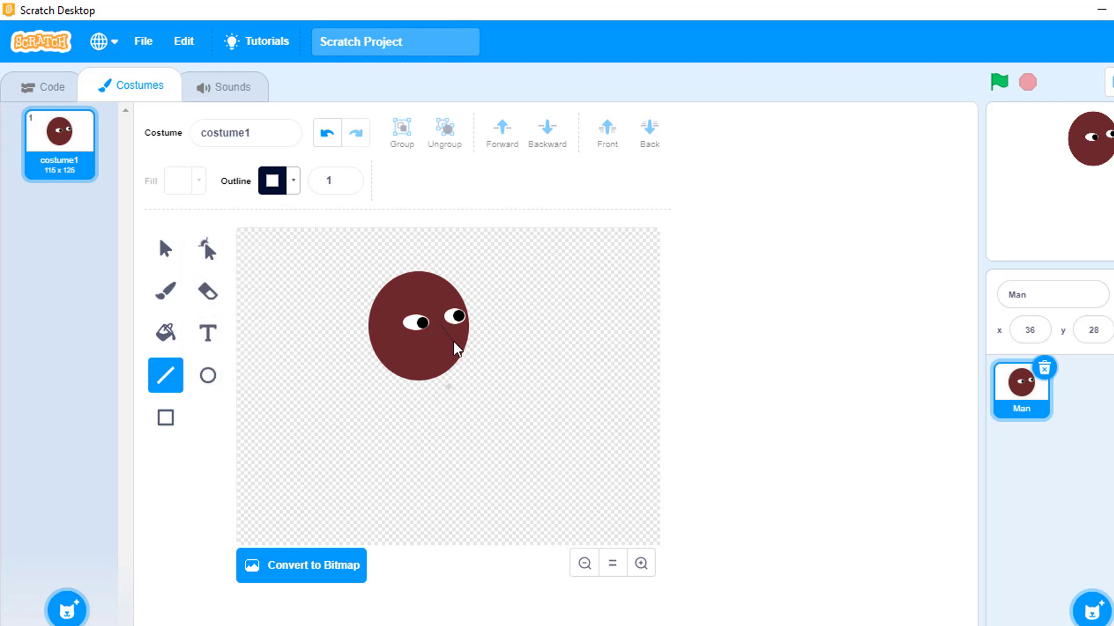
key("ctrl+a")
left_click(443, 336)
key("Up")
key("Up")
key("Up")
key("Up")
Draw a white oval with a dark navy outline below the nose as the mouth.
left_click(207, 375)
left_click(199, 181)
left_click_drag(229, 294, 113, 295)
left_click(418, 360)
left_click_drag(420, 352, 449, 371)
scroll(449, 371, "up", 3)
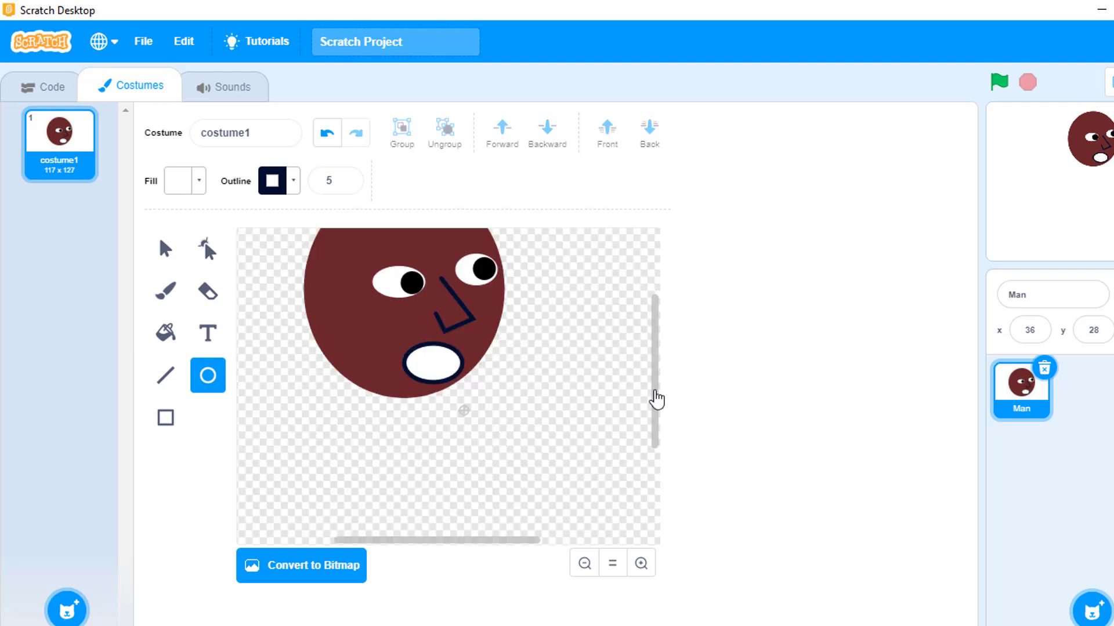
Set the mouth's outline width to 3 and draw a short slanted line across its middle.
scroll(569, 428, "up", 2)
left_click(165, 248)
left_click(439, 410)
key("Down")
key("Down")
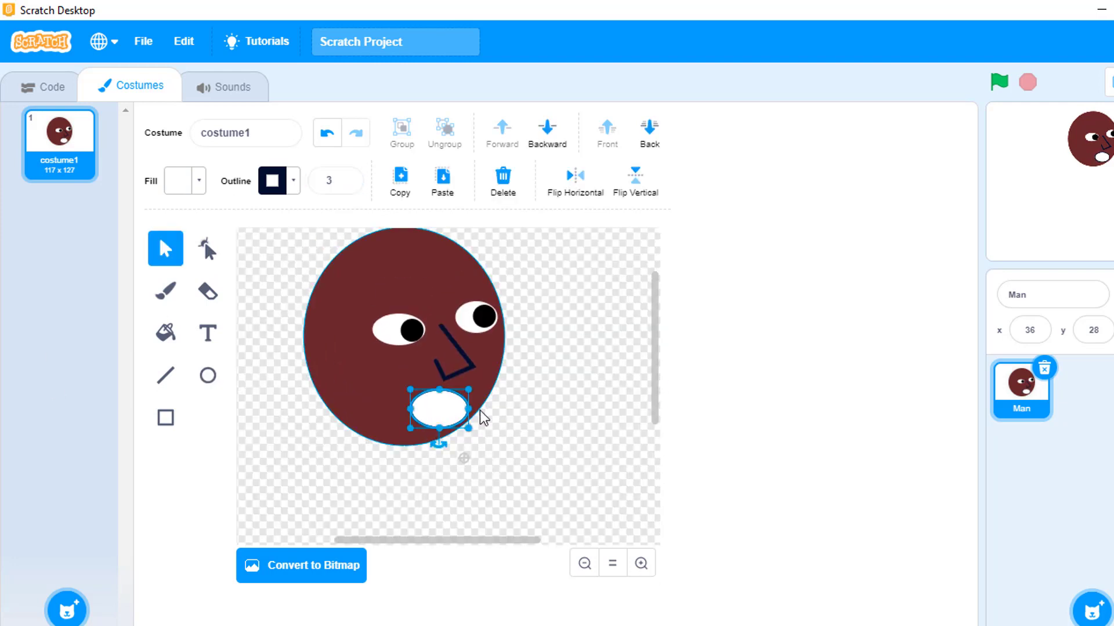
left_click(165, 376)
left_click_drag(427, 415, 457, 408)
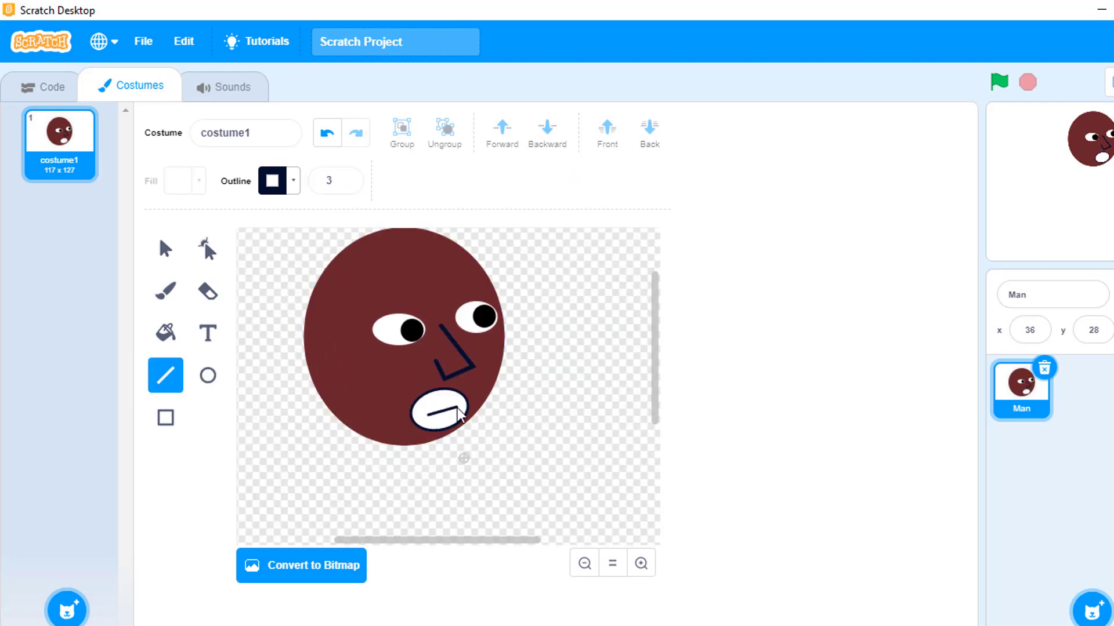
Draw an ear from connected lines at the left edge of the head and curve its corner points.
scroll(325, 253, "up", 1)
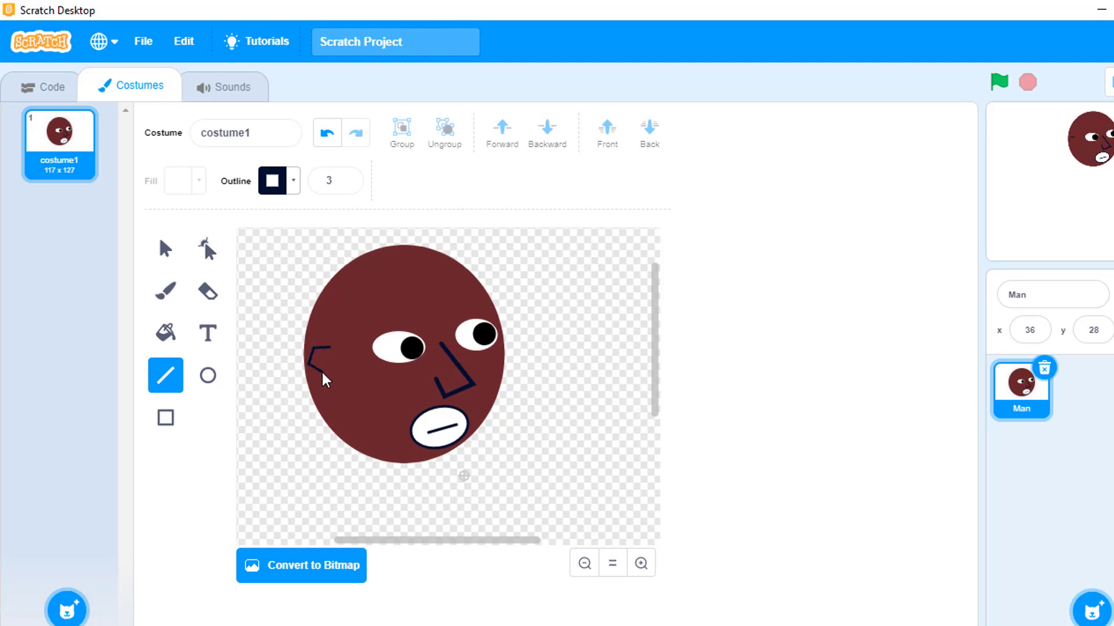
key("a")
left_click(323, 348)
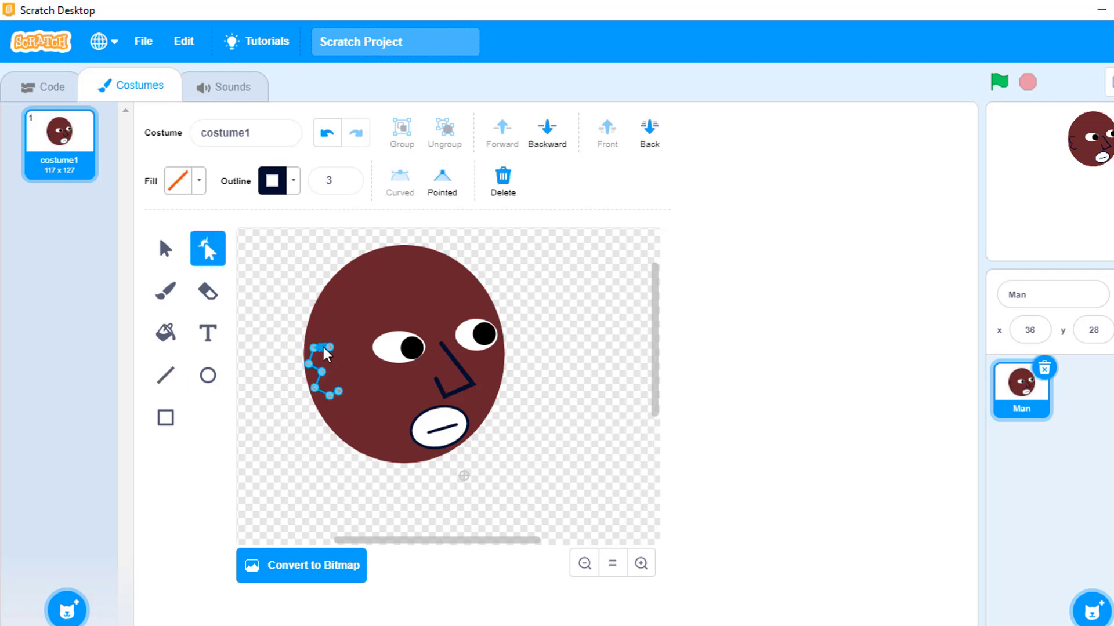
left_click(313, 363)
left_click(328, 391)
left_click(524, 386)
Add a short inner line inside the ear.
key("l")
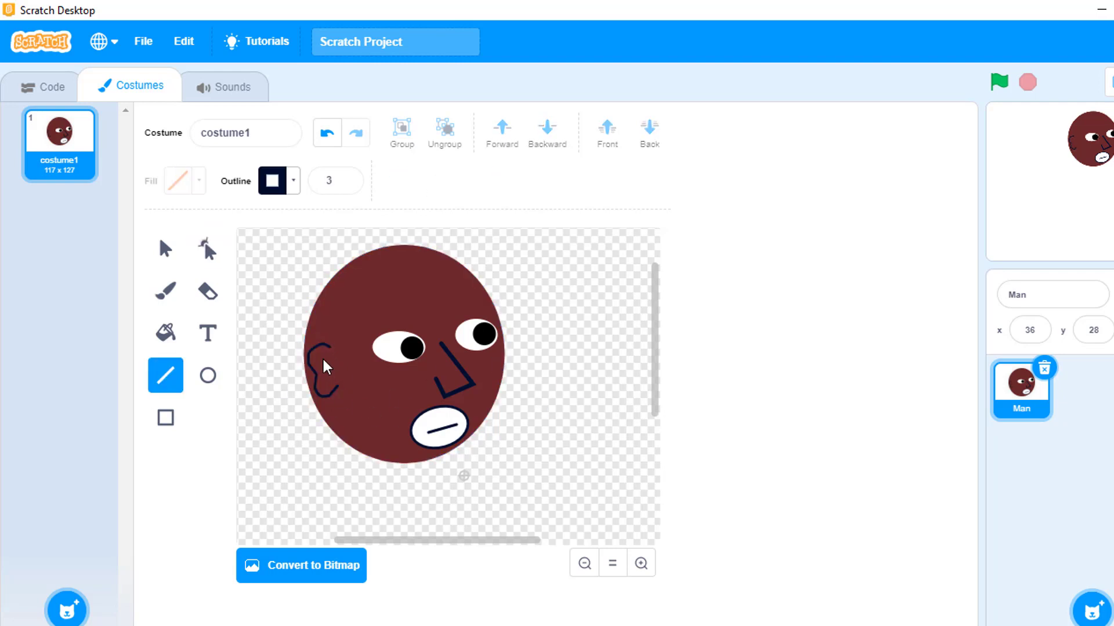
key("s")
left_click(333, 370)
left_click(597, 354)
Draw a neck rectangle under the head, filled with the skin colour sampled from the face.
left_click(585, 563)
left_click(640, 563)
scroll(652, 406, "up", 2)
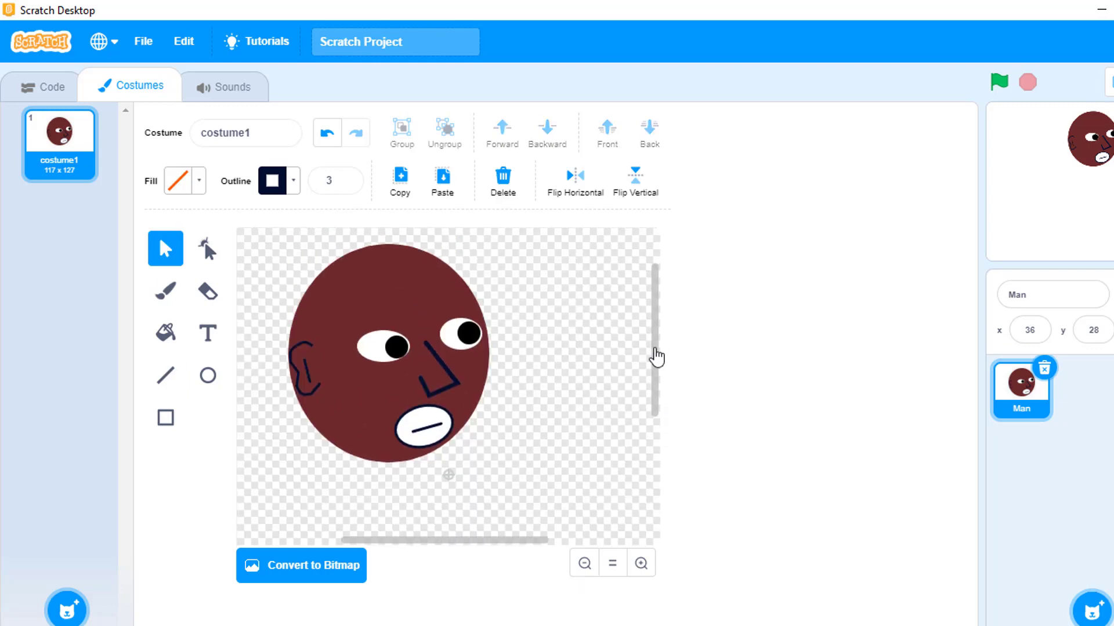
scroll(661, 352, "down", 2)
left_click(165, 417)
left_click(185, 180)
left_click(229, 382)
left_click(339, 386)
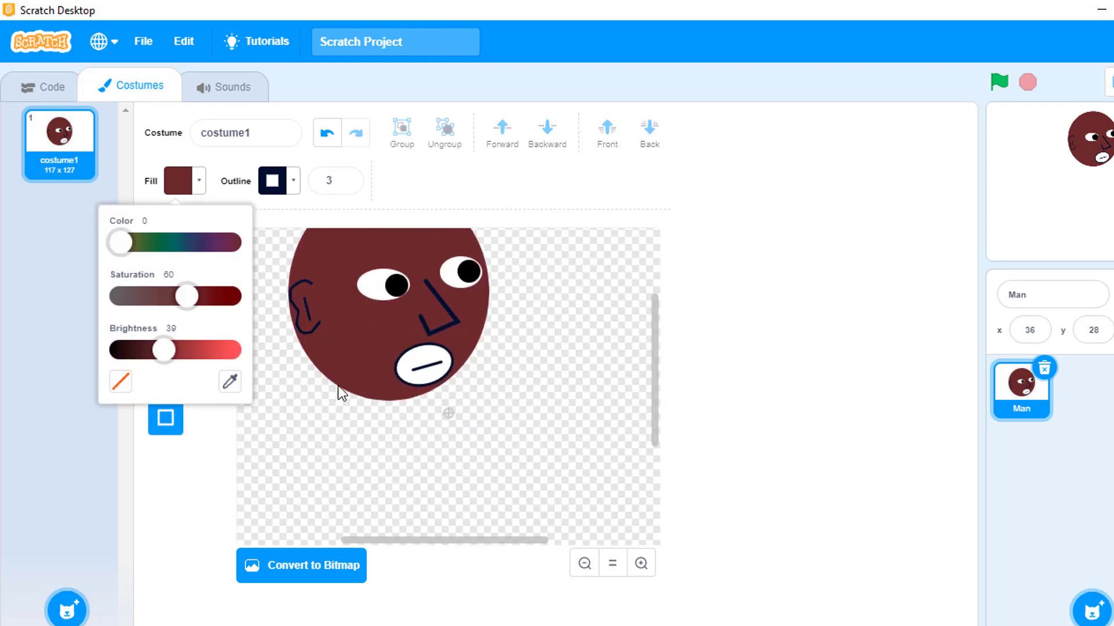
left_click_drag(338, 386, 436, 450)
Remove the neck's outline and adjust the rectangle so it sits behind the head.
left_click(272, 181)
left_click(207, 380)
left_click(166, 248)
left_click(365, 406)
left_click(546, 145)
left_click_drag(435, 450, 424, 422)
left_click(528, 380)
Draw a wide rectangle below the neck for the torso.
left_click(584, 563)
left_click(166, 417)
left_click_drag(364, 395, 478, 477)
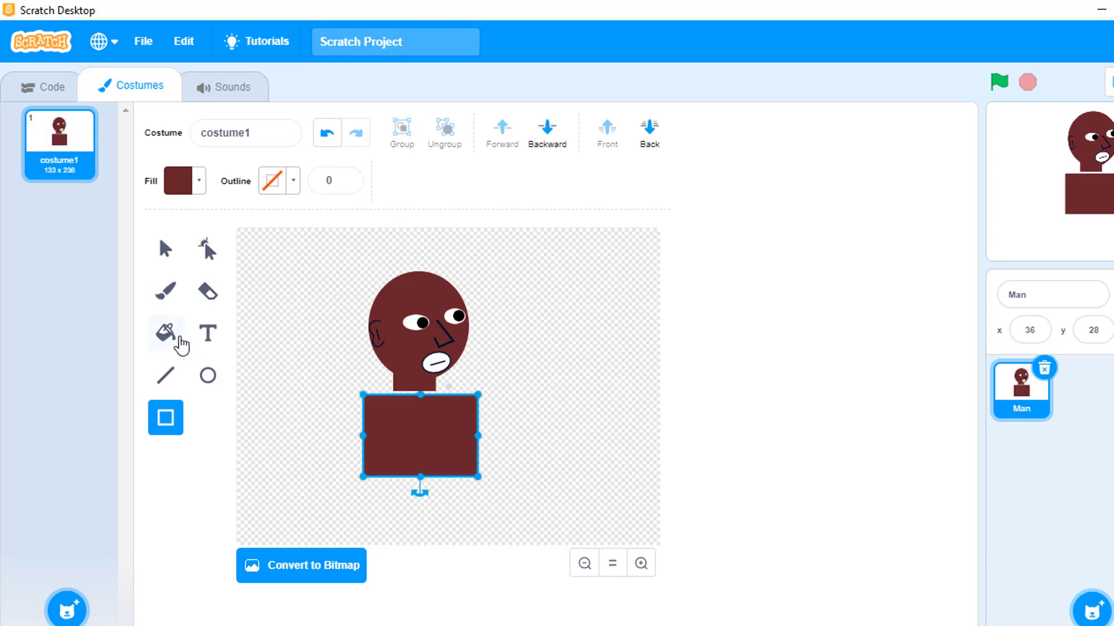
Fill the torso rectangle with a bright golden yellow.
left_click(178, 181)
left_click_drag(165, 383, 226, 385)
left_click_drag(152, 275, 136, 275)
left_click_drag(189, 331, 225, 328)
left_click(455, 462)
left_click(178, 180)
left_click(458, 429)
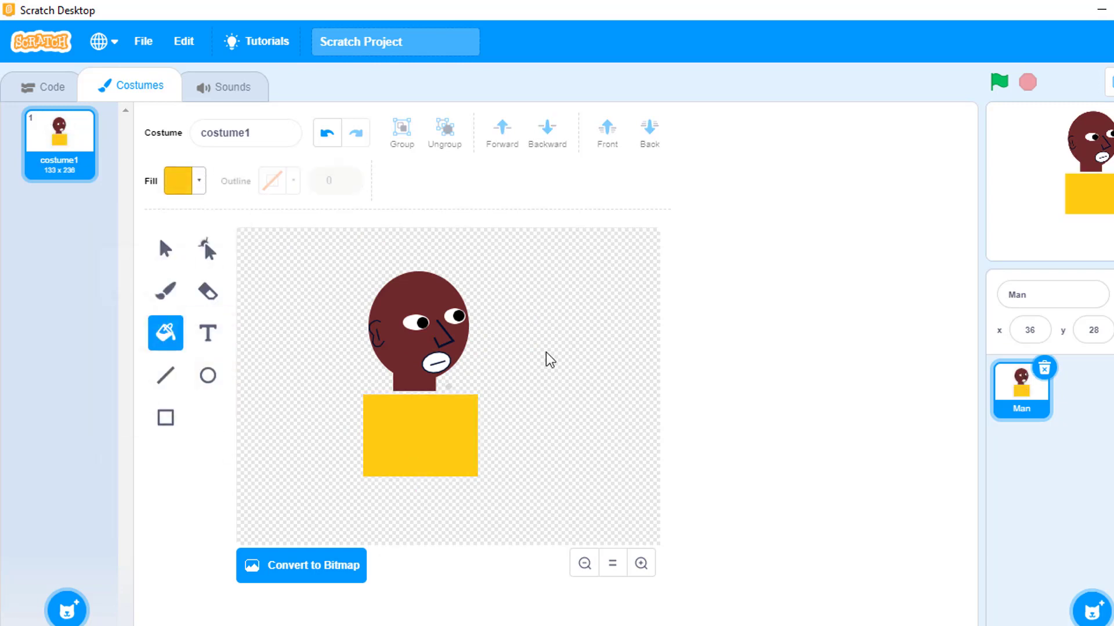
Give the yellow torso a black outline of width 3 and move it up to meet the neck.
left_click(165, 248)
left_click(427, 457)
left_click(272, 180)
left_click(335, 177)
left_click(335, 178)
left_click(335, 177)
left_click_drag(422, 468, 419, 458)
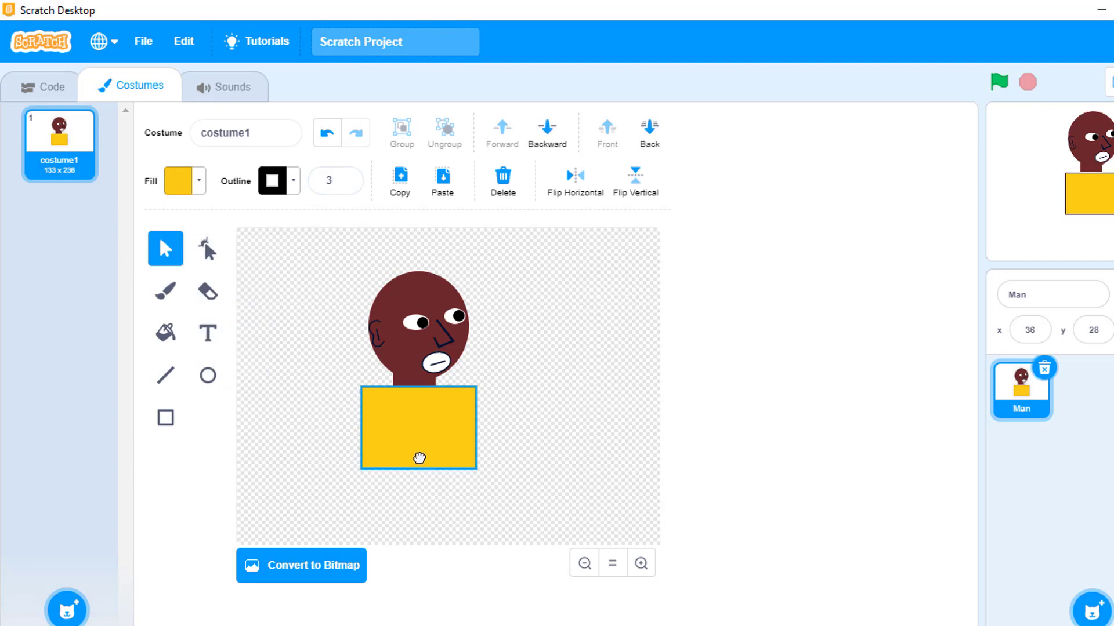
Reshape the yellow shirt with a curved shoulder line, a narrower bottom edge and slightly rounded sides.
key("a")
left_click(402, 388)
left_click(394, 388)
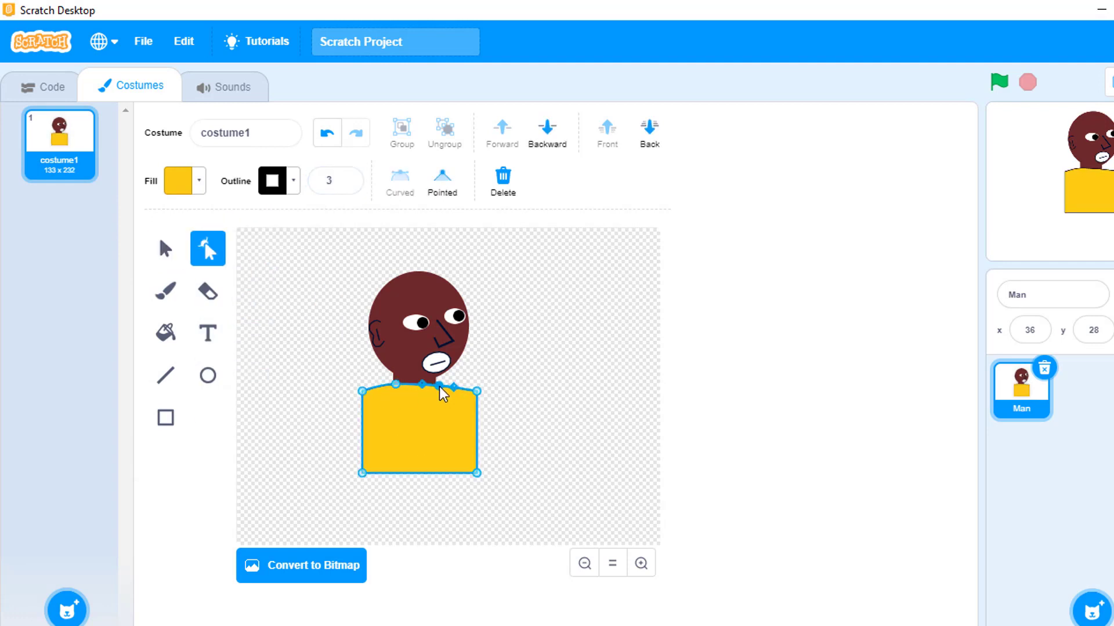
left_click_drag(361, 474, 383, 485)
left_click_drag(477, 473, 459, 482)
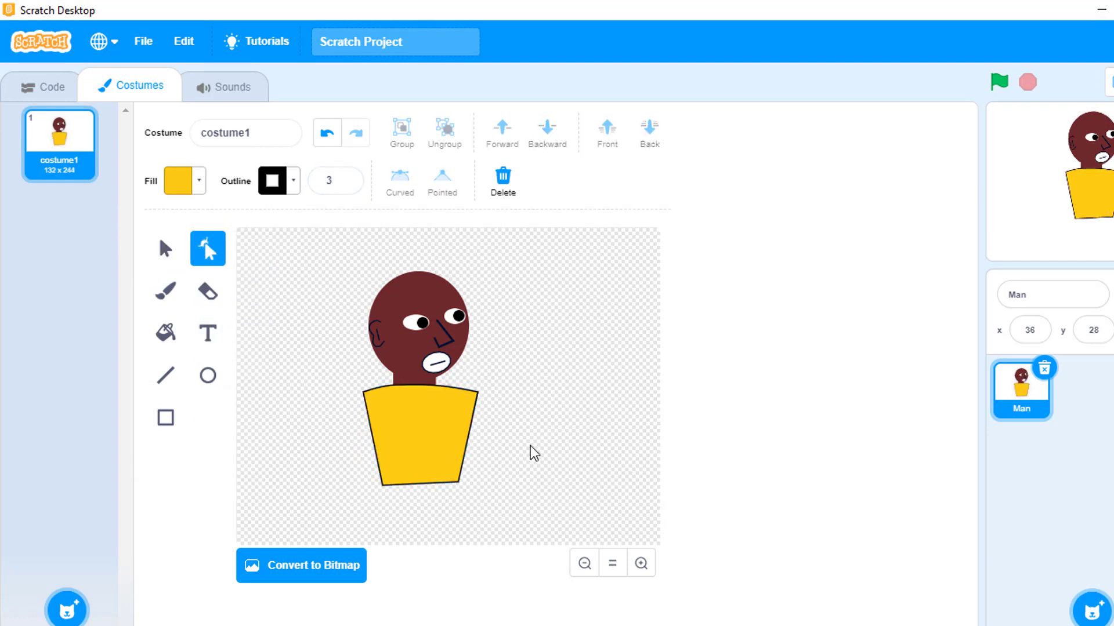
left_click_drag(468, 437, 476, 436)
left_click(531, 428)
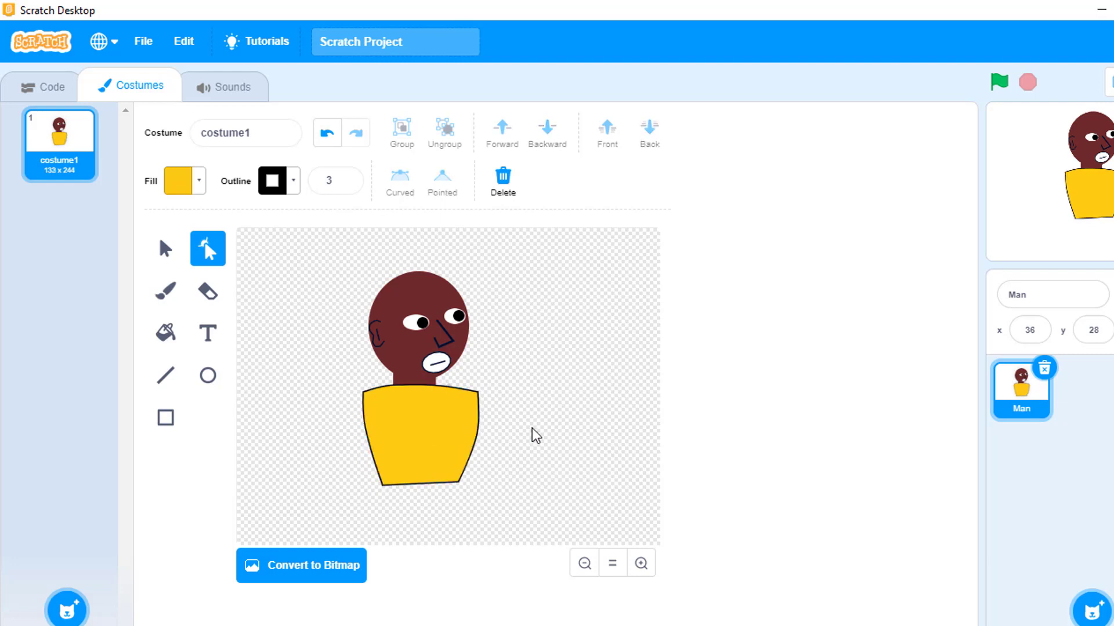
Select the whole figure and move it up to free space below the shirt.
key("v")
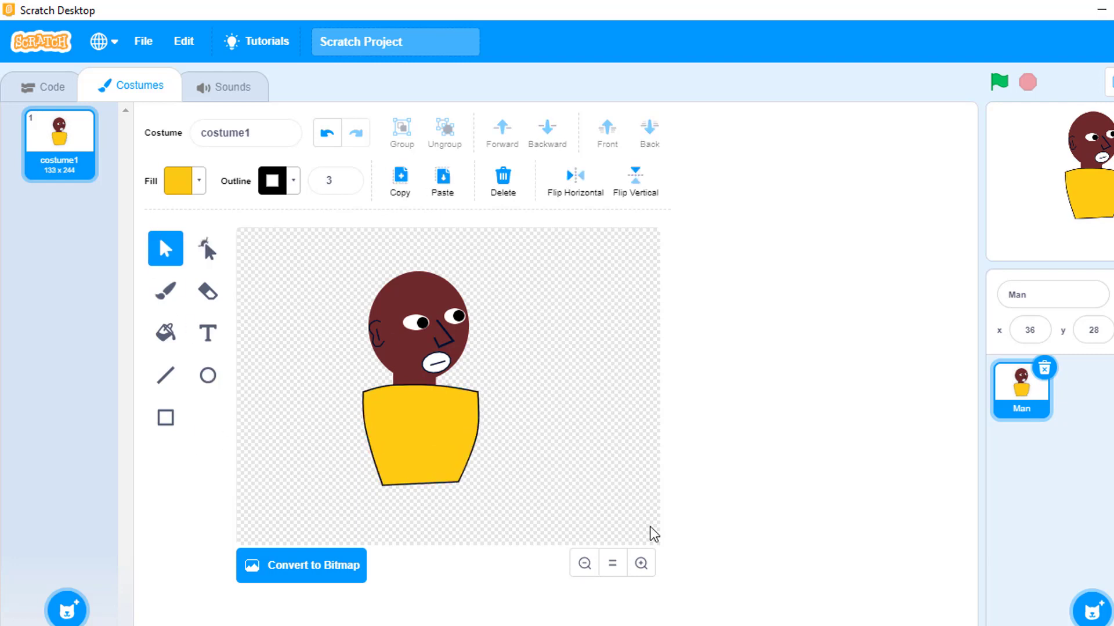
left_click(587, 416)
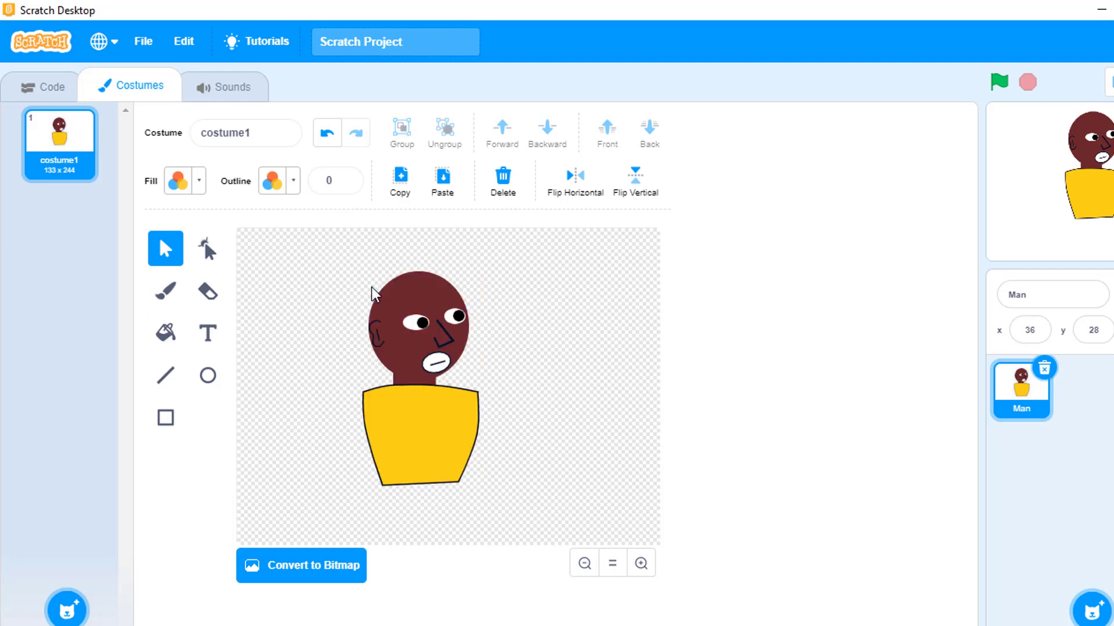
key("shift+Up")
key("shift+Up")
key("shift+Up")
key("shift+Up")
Draw a purple rectangle without an outline below the shirt for the trousers and send it behind the shirt.
key("r")
mouse_move(377, 446)
left_mouse_down()
mouse_move(458, 483)
mouse_move(468, 508)
left_mouse_up()
left_click(166, 249)
left_click(420, 455)
left_click(547, 133)
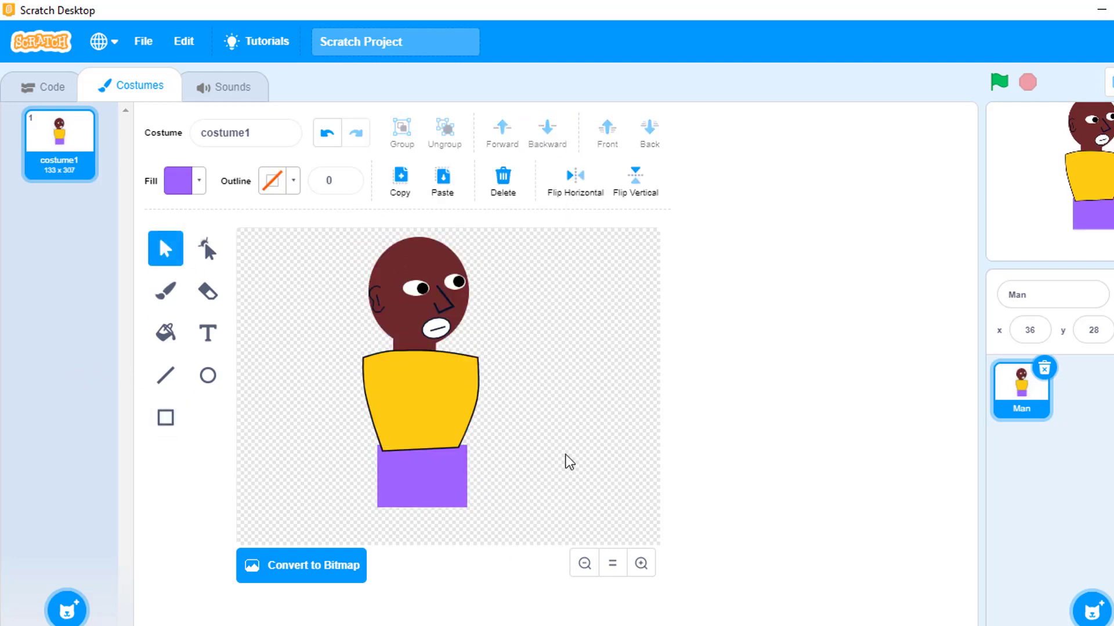
Change the fill of the trousers rectangle to pure blue.
left_click(204, 195)
left_click_drag(135, 275, 195, 275)
left_click(229, 329)
left_click(472, 447)
Reshape the trousers by fitting the top corners to the waist and flaring the bottom corners outward.
left_click(207, 249)
left_click(467, 450)
left_click(466, 452)
left_click_drag(379, 507, 367, 505)
left_click_drag(467, 508, 488, 498)
left_click(562, 470)
Give the blue trousers a black outline of width 2.
scroll(561, 470, "up", 4)
left_click(612, 563)
left_click(413, 492)
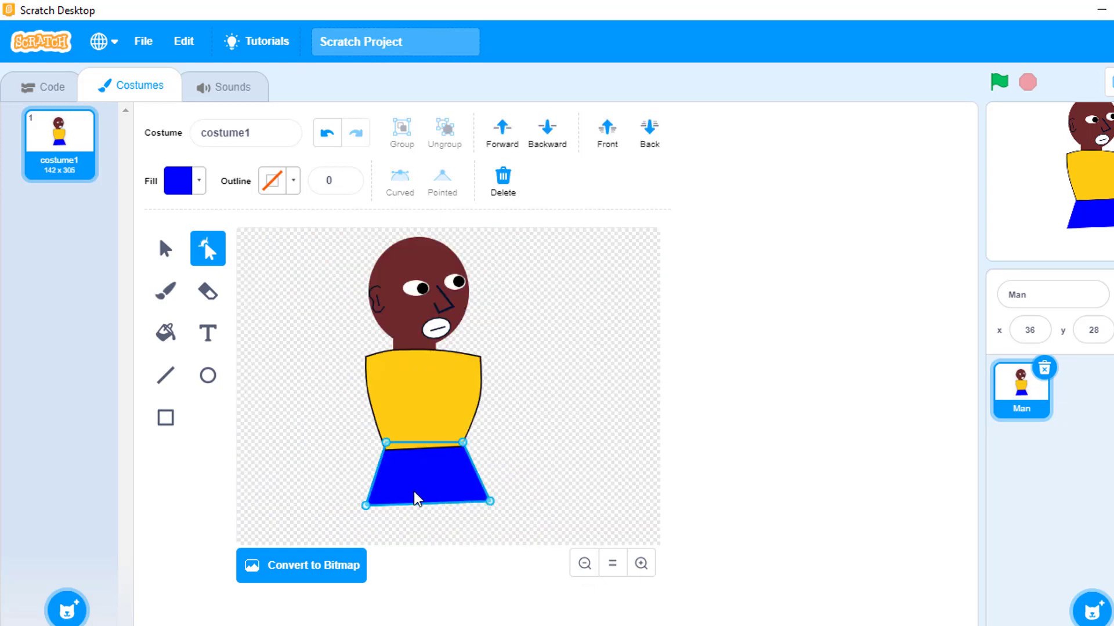
left_click(345, 177)
left_click(346, 181)
left_click(559, 410)
Shape a small notch between the trouser legs in the bottom edge and spread the lower corners further outward.
left_click(431, 502)
left_click(427, 505)
left_click_drag(426, 505, 434, 497)
left_click_drag(364, 506, 354, 506)
left_click_drag(490, 501, 507, 502)
left_click(522, 458)
left_click(434, 492)
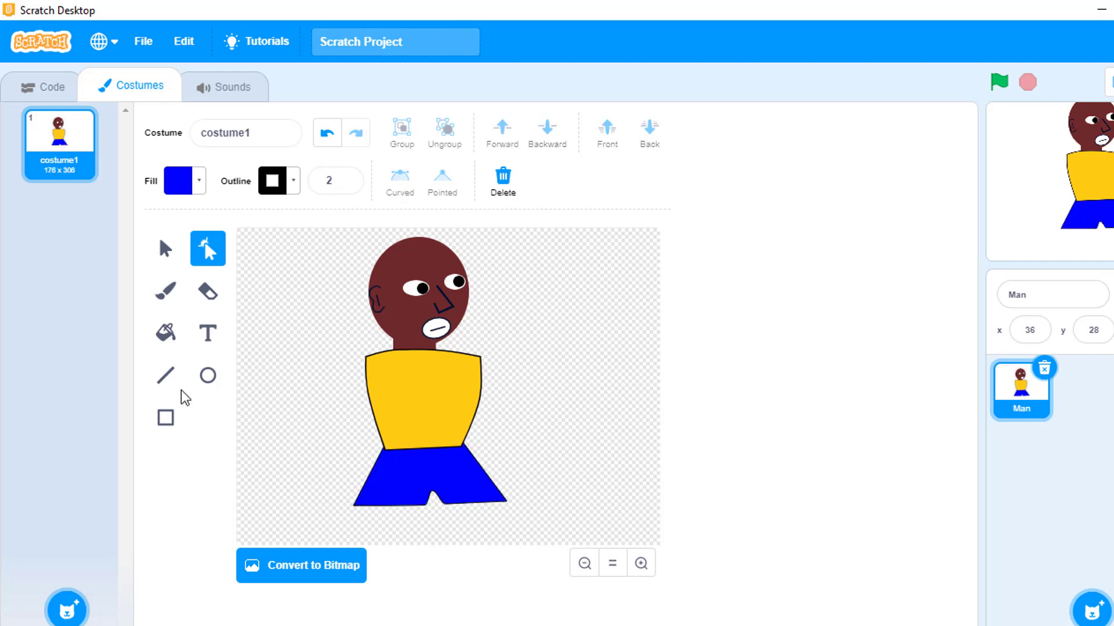
Draw an upright oval without an outline at the left shoulder as the upper arm, filled with the sampled skin colour.
left_click(208, 375)
left_click(350, 182)
type("0")
left_click(199, 180)
left_click(230, 381)
left_click(399, 314)
mouse_move(377, 366)
left_mouse_down()
mouse_move(435, 421)
mouse_move(391, 371)
mouse_move(364, 382)
mouse_move(386, 424)
left_mouse_up()
Draw a horizontal skin-coloured oval across the lower shirt as the forearm, joined to the upper arm.
left_click(208, 248)
left_click(571, 385)
left_click(208, 375)
left_click_drag(380, 401, 456, 435)
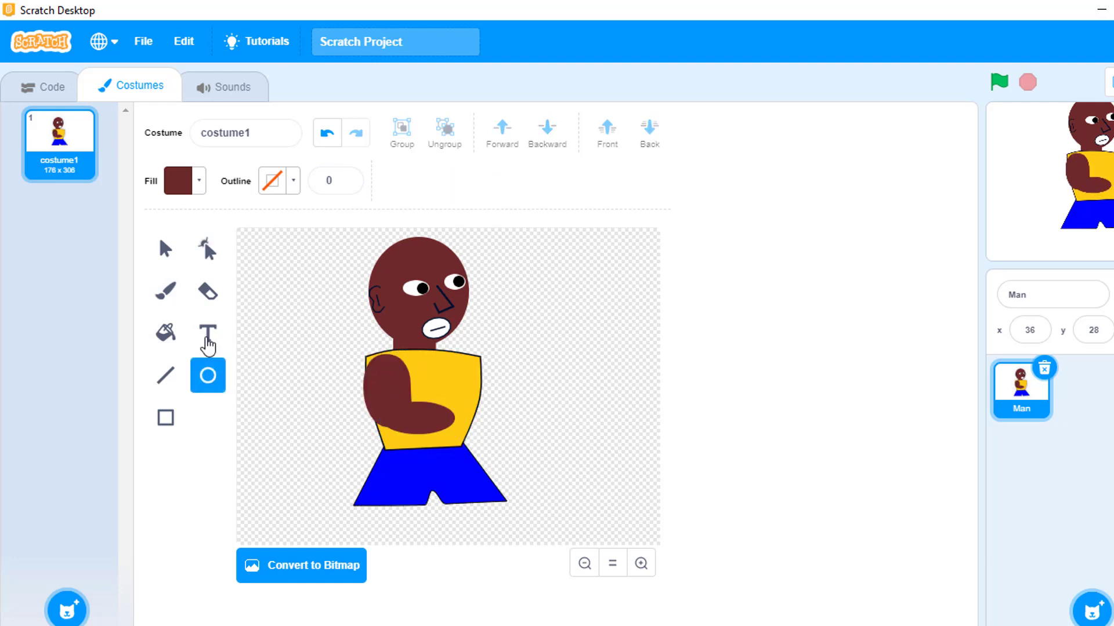
Narrow the skin-coloured forearm towards the wrist by reshaping the outline at its right end.
key("s")
left_click(392, 428)
key("a")
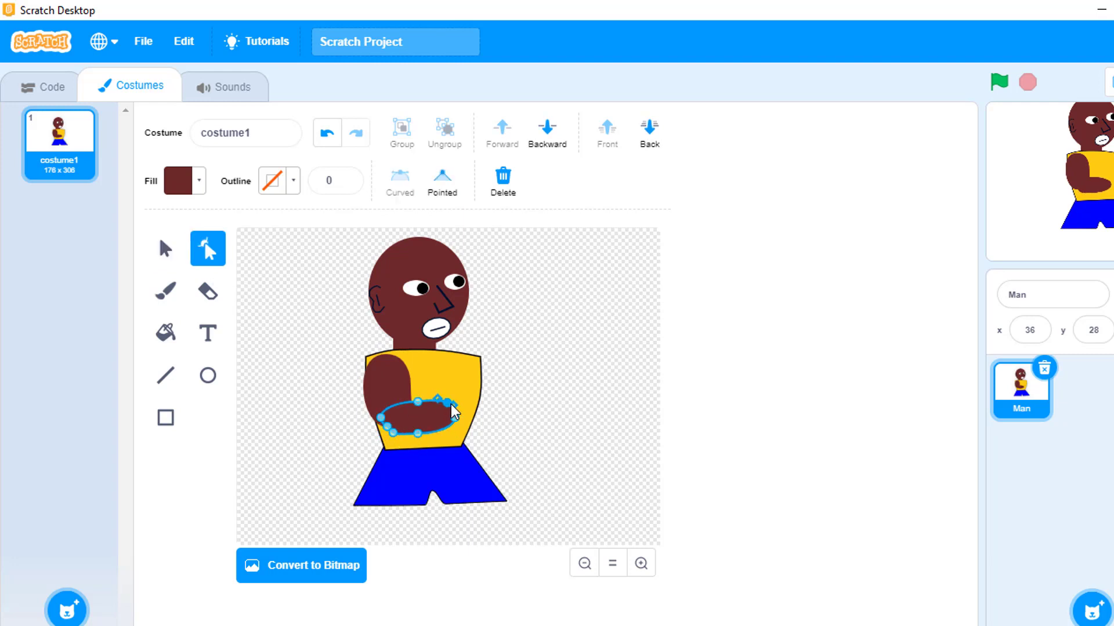
left_click(571, 399)
Draw a red oval with a black outline of width 2 over the wrist end of the forearm as a boxing glove.
left_click(207, 375)
left_click(178, 180)
left_click_drag(168, 350, 244, 360)
left_click(450, 399)
left_click(355, 176)
left_click(355, 176)
left_click(559, 386)
key("a")
left_click(490, 409)
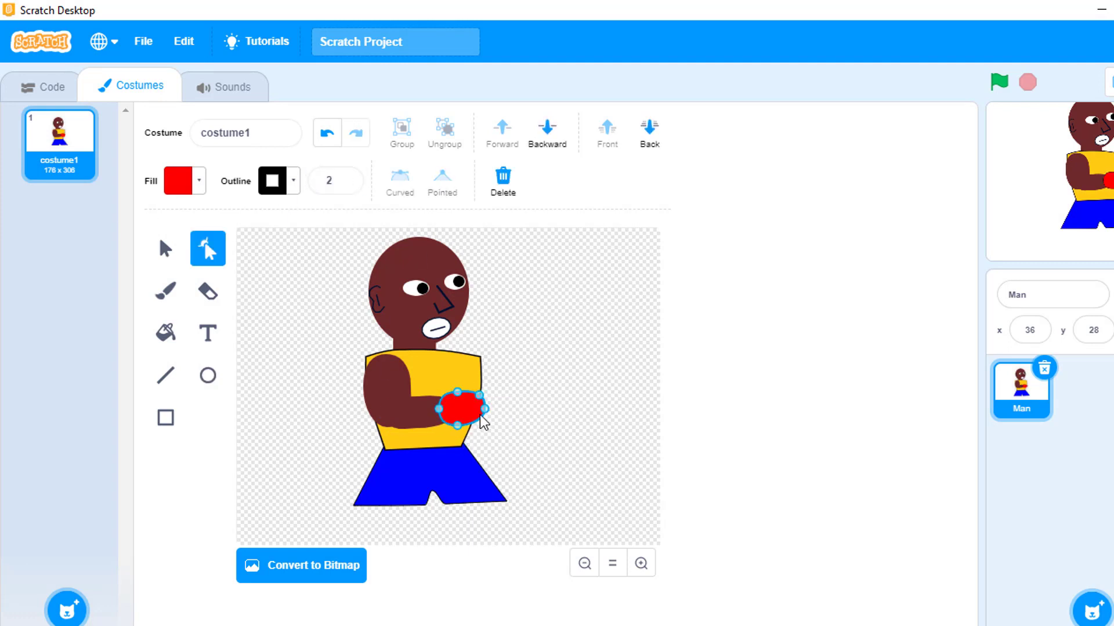
Reshape the glove's lower edge with a narrow inward notch that separates the thumb from the fist.
left_click_drag(483, 423, 475, 412)
left_click(517, 433)
left_click(481, 417)
left_click(569, 418)
left_click_drag(471, 419, 485, 413)
left_click(580, 493)
left_click(641, 564)
left_click(503, 491)
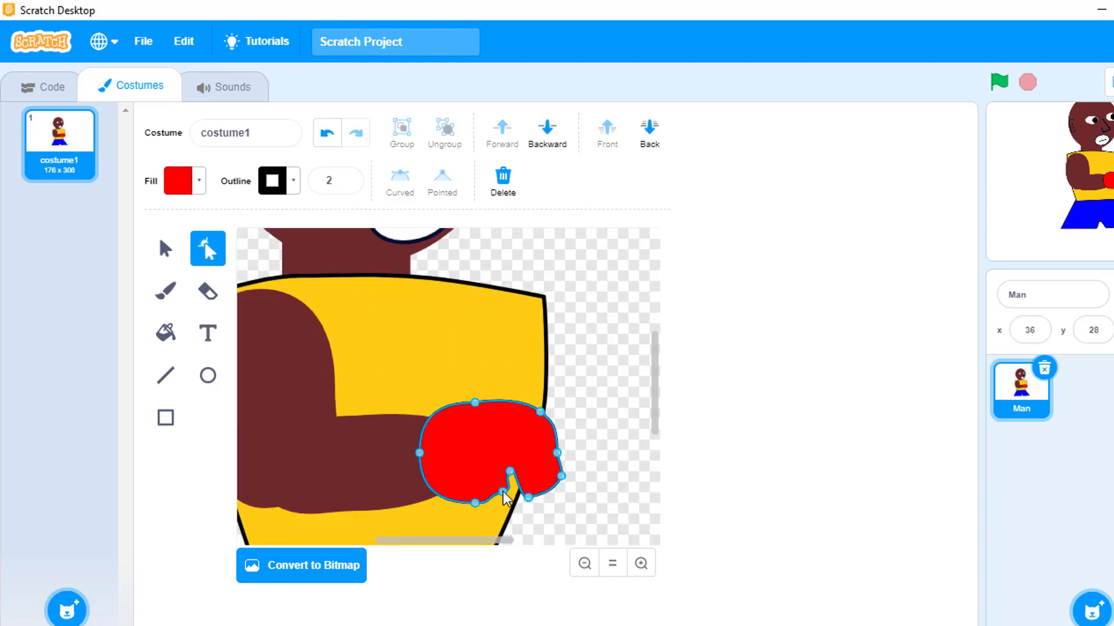
left_click(600, 448)
left_click(511, 485)
left_click_drag(510, 485, 516, 504)
left_click(600, 493)
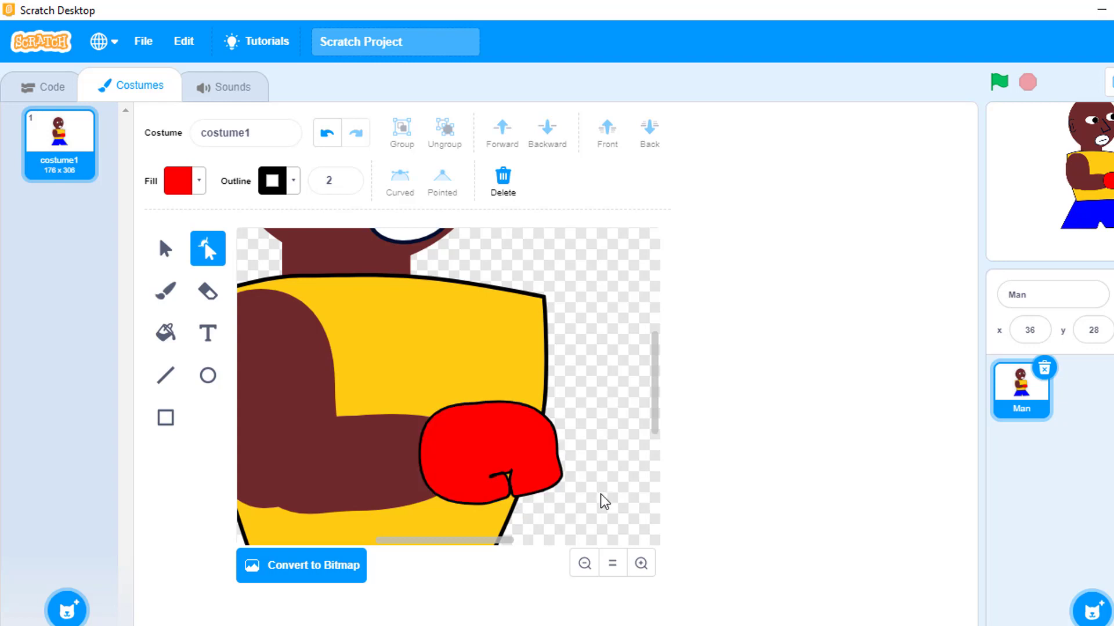
Place a tilted copy of the upper arm at the right shoulder, behind the yellow shirt.
scroll(592, 451, "down", 3)
left_click(367, 380)
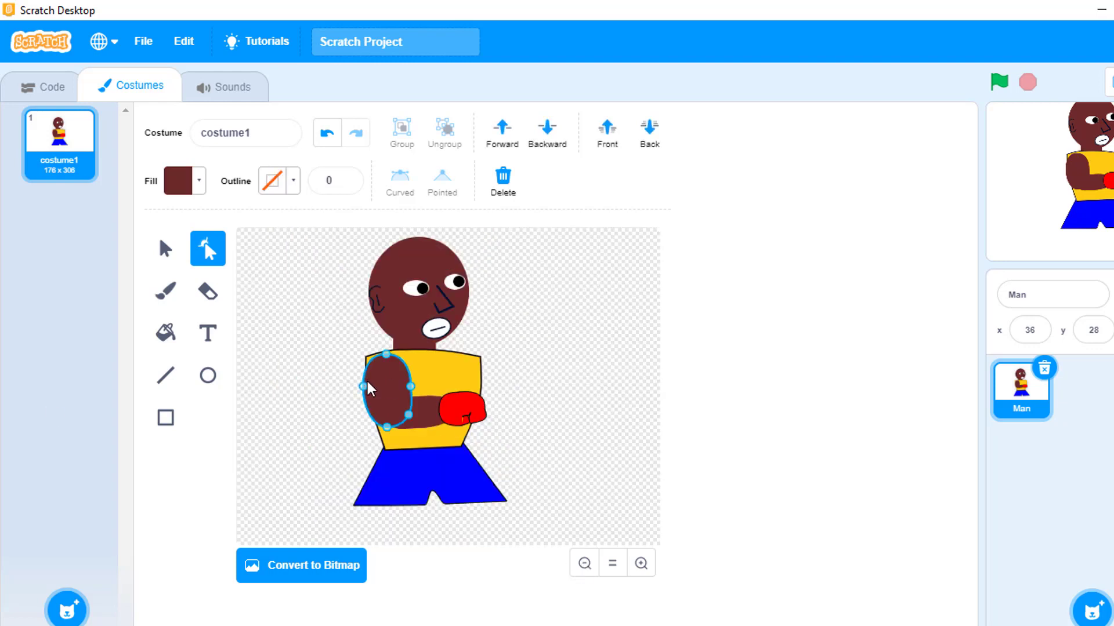
left_click_drag(374, 402, 490, 396)
left_click_drag(495, 438, 534, 424)
left_click(547, 130)
key("ctrl+z")
key("ctrl+z")
key("ctrl+z")
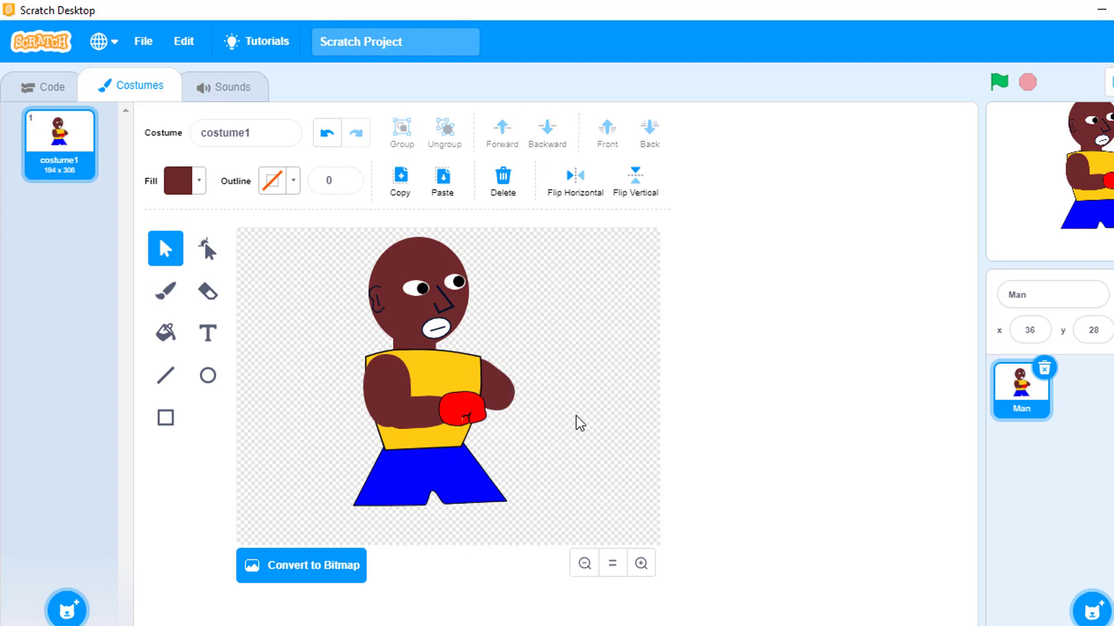
Place rotated copies of the forearm and red glove on the right upper arm, forming a raised fist.
left_click_drag(434, 415, 566, 418)
left_click(552, 461)
left_click(458, 412)
left_click_drag(458, 413, 571, 386)
left_click(592, 434)
left_click(540, 361)
key("a")
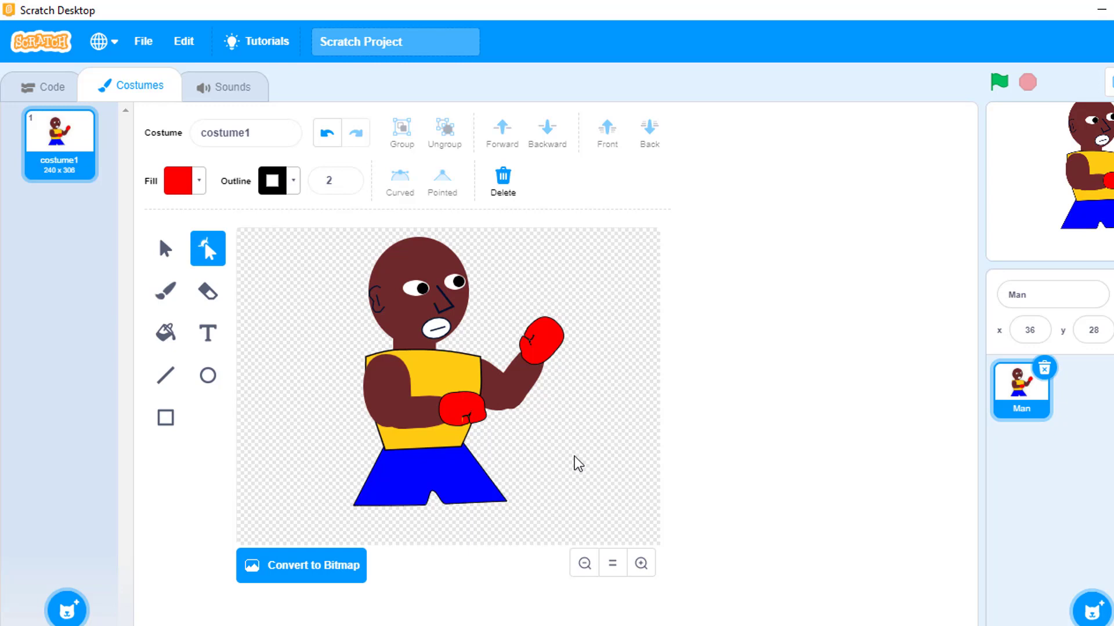
Draw a tilted skin-coloured oval without an outline below the left trouser leg as the thigh, placed behind the trousers.
left_click(641, 564)
scroll(458, 545, "down", 3)
scroll(458, 545, "left", 3)
left_click(609, 571)
key("v")
key("ctrl+a")
scroll(318, 251, "down", 2)
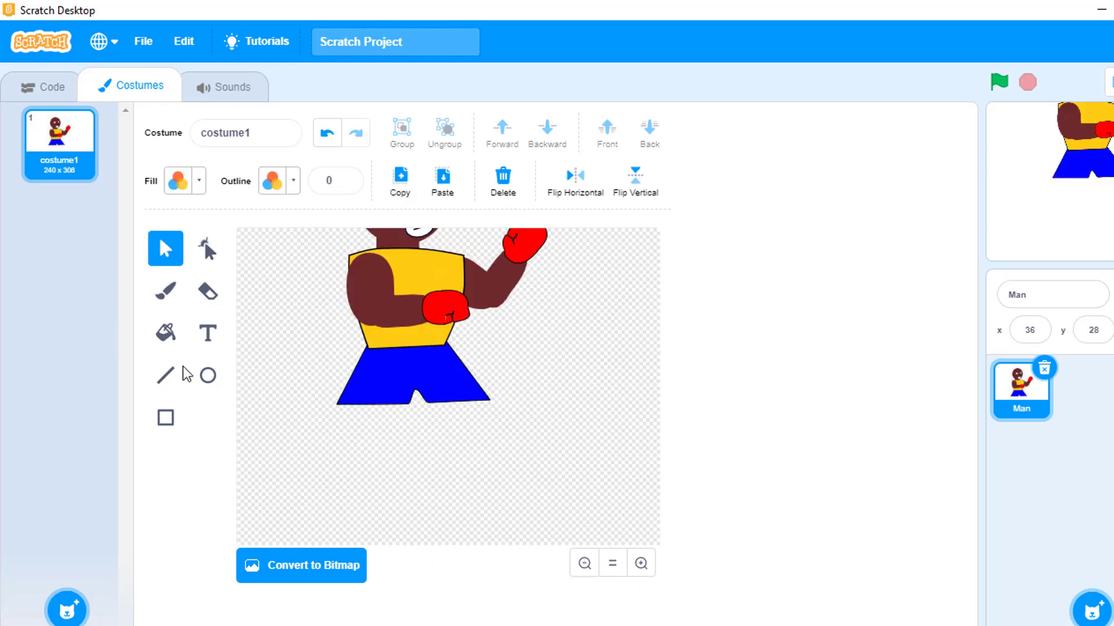
left_click(208, 376)
left_click(177, 180)
left_click(228, 381)
left_click(371, 313)
mouse_move(346, 369)
left_mouse_down()
mouse_move(373, 499)
mouse_move(400, 476)
mouse_move(354, 497)
left_mouse_up()
left_click(547, 129)
left_click(482, 472)
left_click(164, 251)
left_click(370, 458)
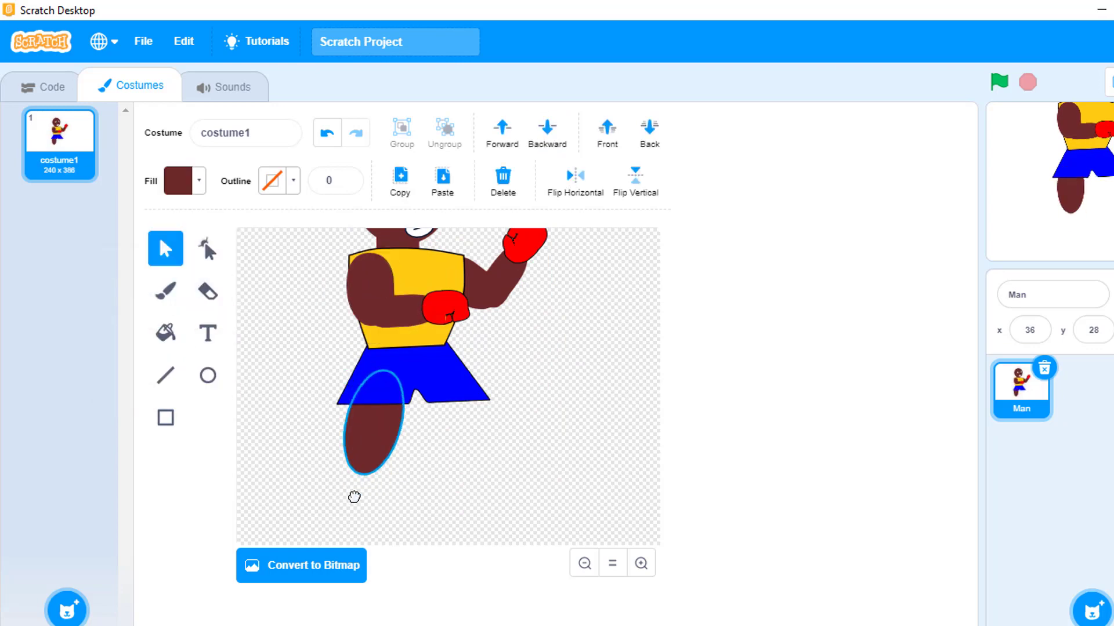
Reshape the thigh's outline below the trousers so that its sides taper towards the knee.
left_click(400, 471)
left_click(208, 248)
left_click(398, 401)
left_click(404, 406)
left_click(353, 401)
left_click(371, 441)
left_click(418, 487)
left_click(396, 442)
left_click(447, 472)
Draw a skin-coloured oval below the thigh as the lower leg and reshape its sides to make it slimmer.
left_click(368, 474)
mouse_move(368, 475)
left_mouse_down()
mouse_move(360, 451)
mouse_move(389, 534)
left_mouse_up()
left_click(290, 447)
key("c")
key("a")
left_click(339, 466)
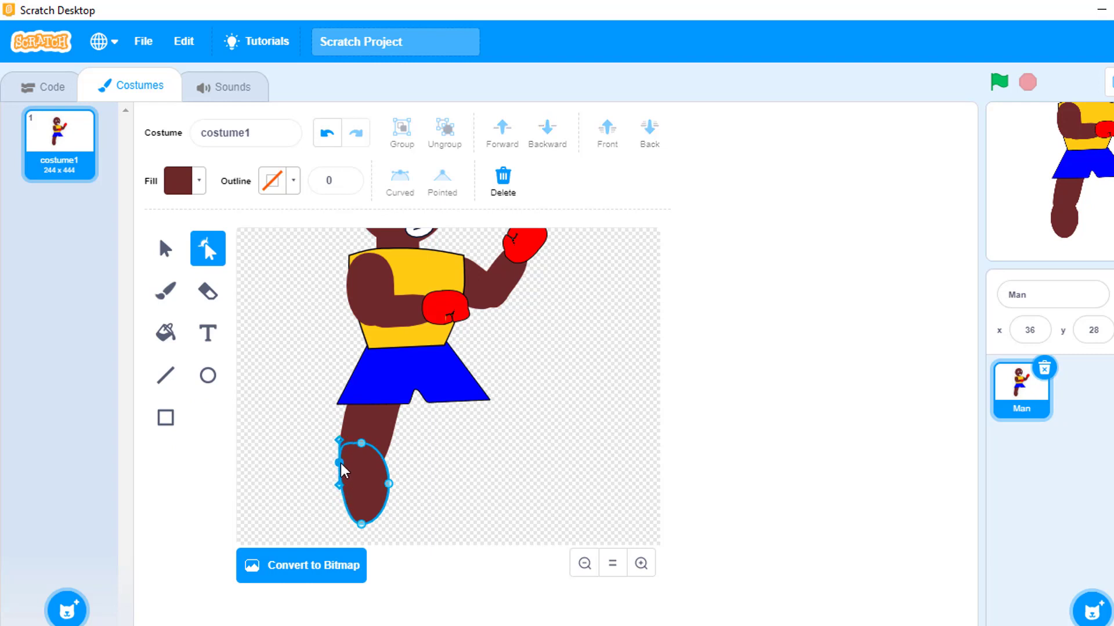
left_click_drag(388, 484, 381, 484)
left_click(410, 510)
Tilt the lower leg so that its foot end points slightly backwards to the left.
key("v")
left_click(360, 519)
left_click(355, 503)
mouse_move(355, 531)
left_mouse_down()
mouse_move(329, 483)
mouse_move(344, 530)
left_mouse_up()
left_click(355, 493)
key("a")
key("v")
left_click(355, 525)
left_click(467, 493)
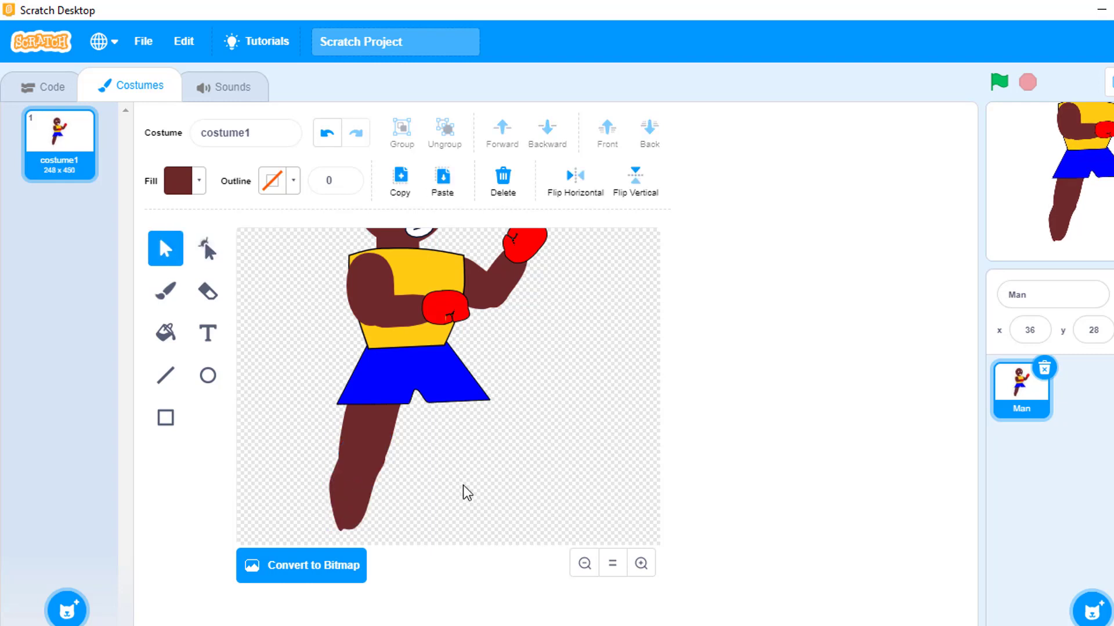
Adjust the lower leg's position so that it joins the thigh smoothly at the knee.
left_click(207, 377)
left_click(165, 249)
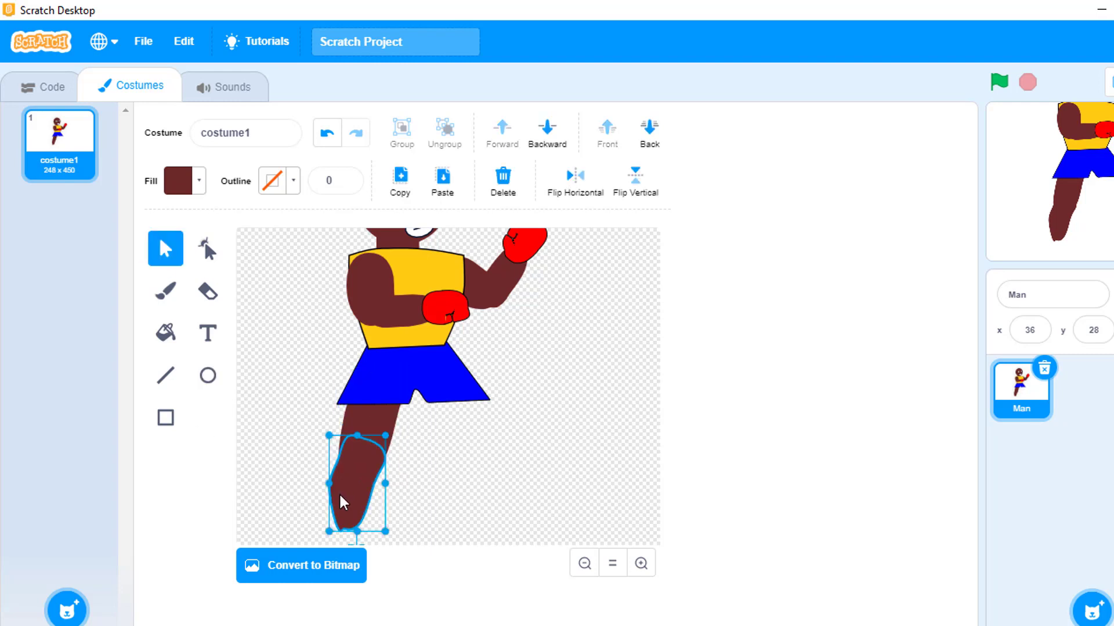
left_click(360, 429)
left_click_drag(384, 467, 388, 464)
left_click(431, 485)
Draw a flat red oval without an outline across the foot end of the lower leg.
left_click(178, 180)
left_click_drag(187, 296, 241, 297)
left_click_drag(164, 350, 250, 323)
left_click(207, 375)
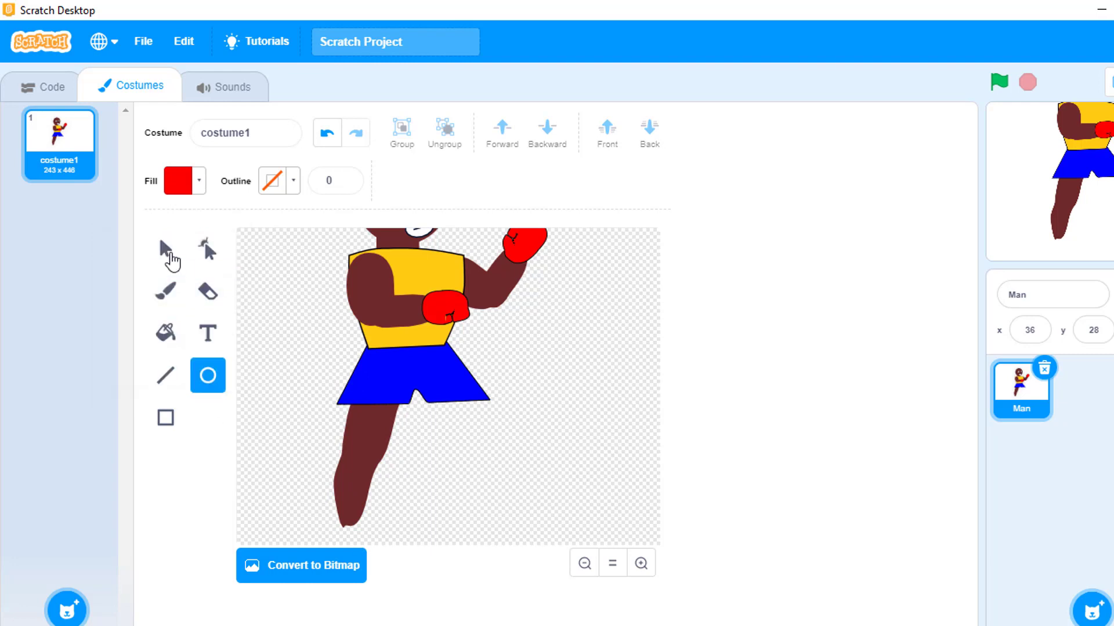
key("ctrl+a")
left_click(442, 504)
left_click(207, 375)
left_click(178, 180)
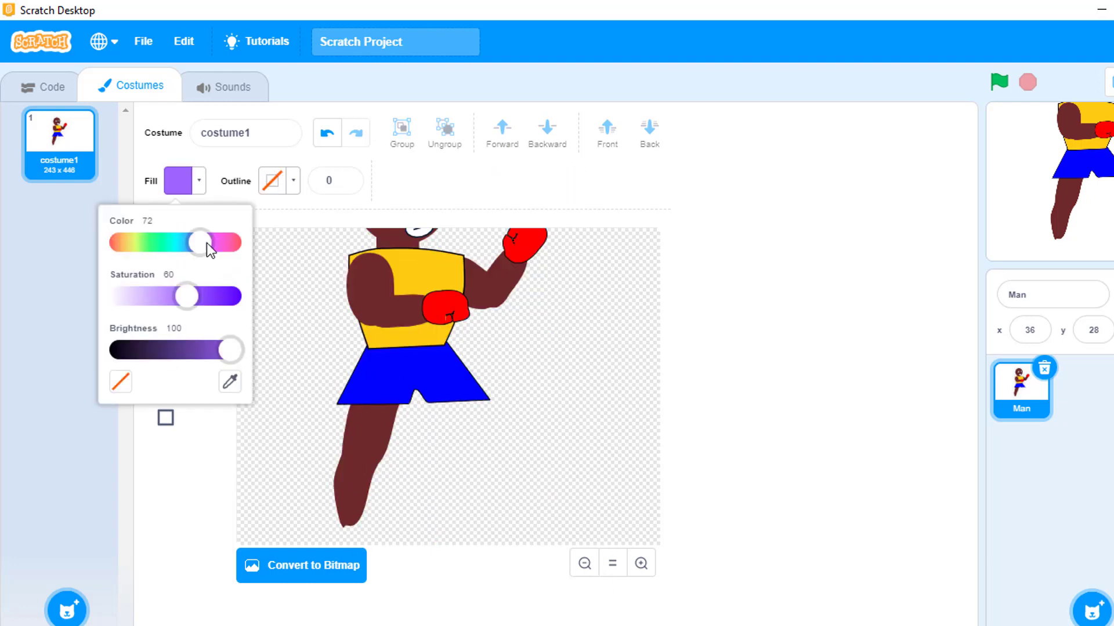
left_click_drag(200, 243, 110, 242)
left_click_drag(325, 511, 394, 540)
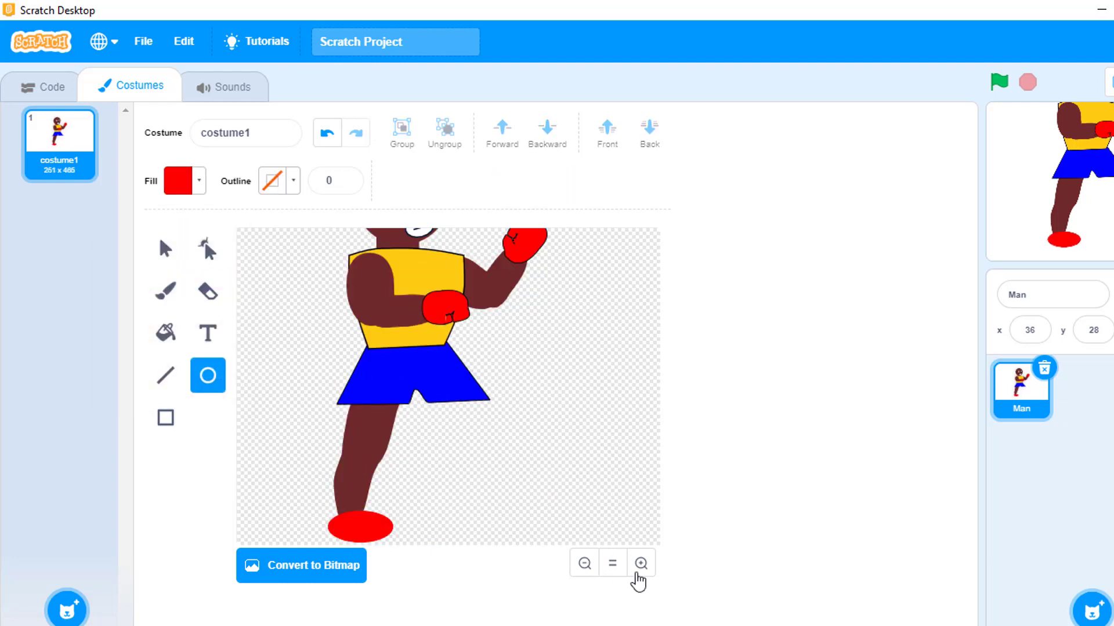
Reshape the red oval into a shoe with a high ankle, a low toe and a slightly indented sole.
left_click(641, 563)
scroll(406, 522, "left", 3)
key("s")
key("a")
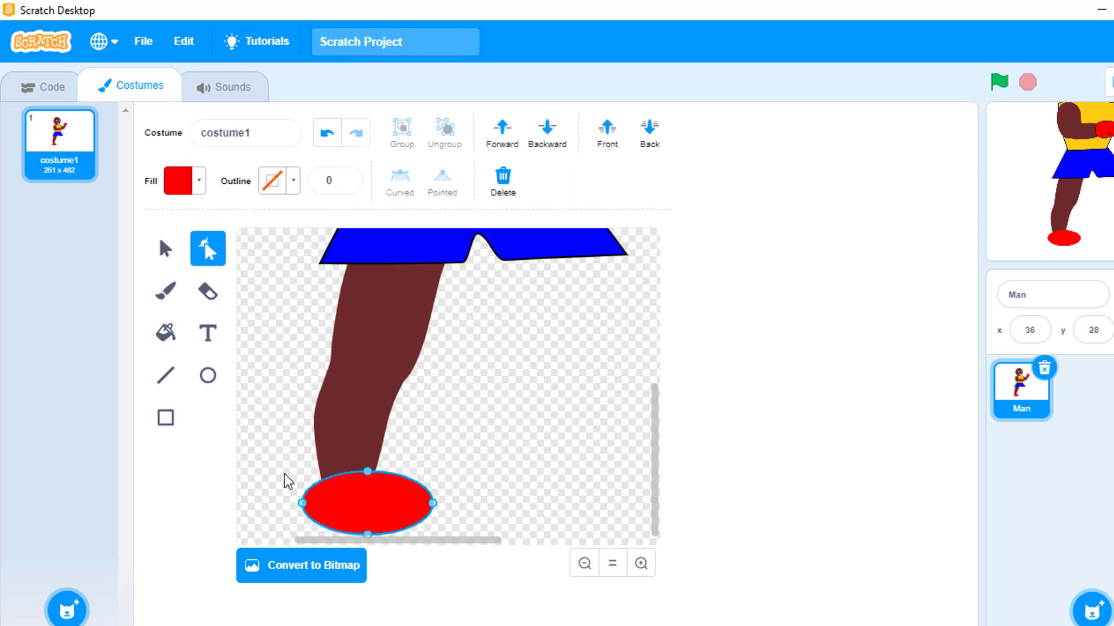
left_click(392, 479)
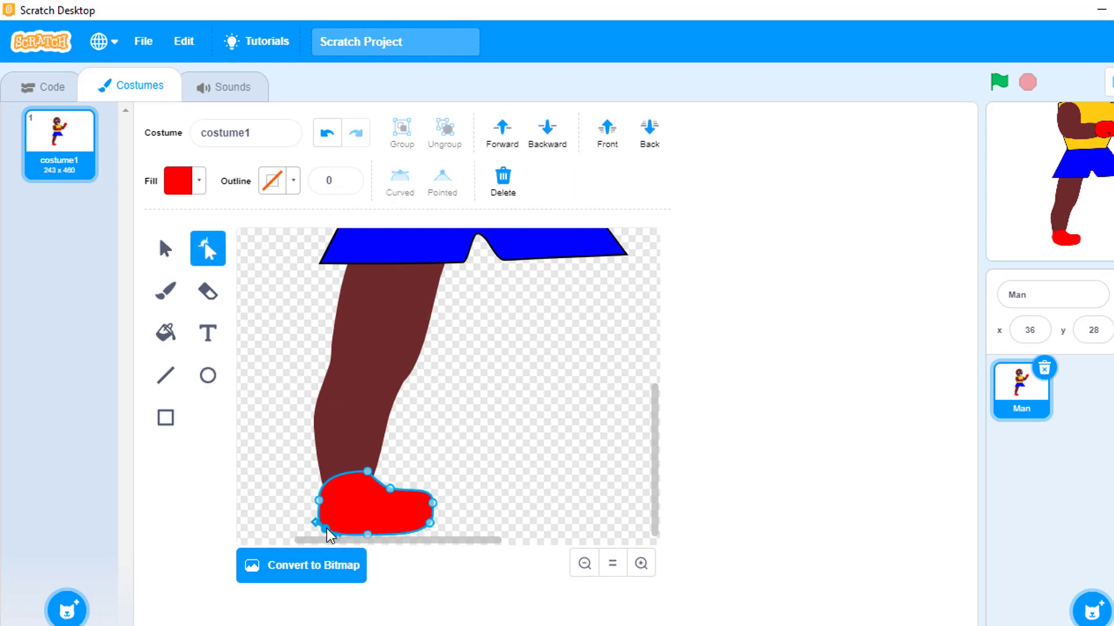
left_click_drag(367, 533, 369, 529)
left_click(425, 531)
left_click(385, 528)
left_click(396, 526)
left_click(388, 522)
left_click(464, 513)
Scale the whole figure down to about 185 × 347.
left_click(585, 563)
left_click(166, 248)
key("ctrl+a")
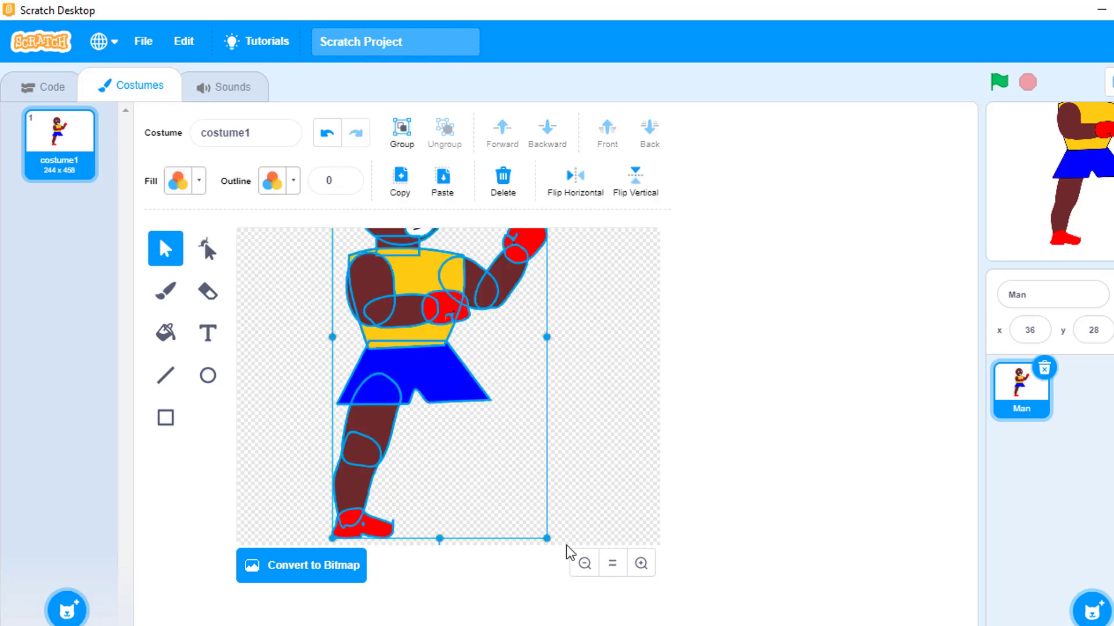
left_click_drag(547, 537, 422, 436)
left_click(528, 406)
Move the whole figure down until the shoe reaches the lower edge of the canvas.
left_click(368, 318)
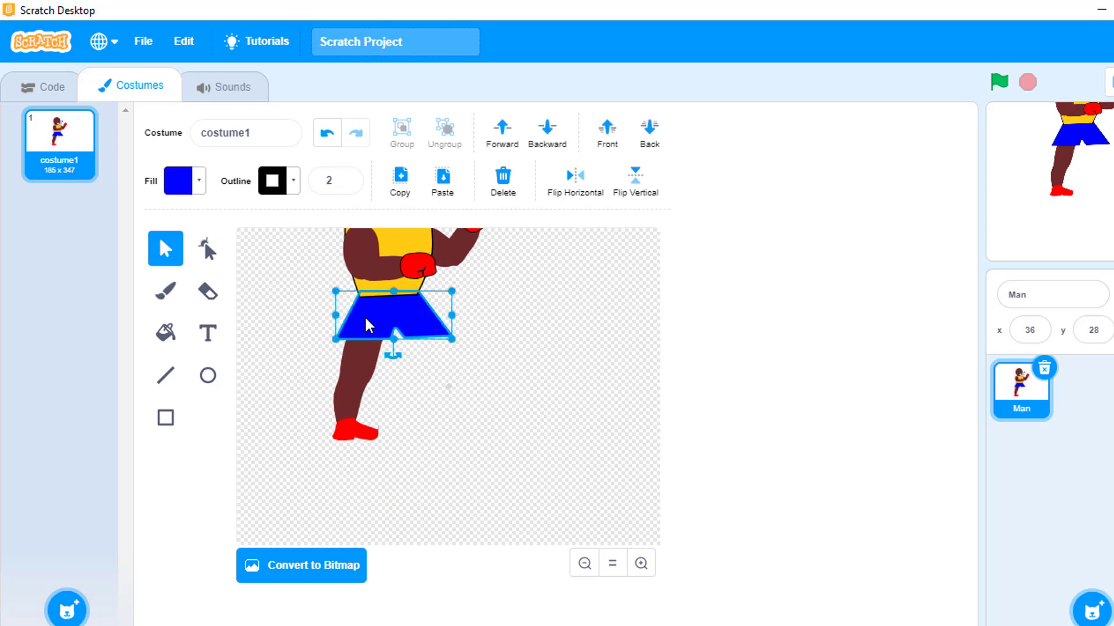
key("ctrl+a")
key("shift+Down")
key("shift+Down")
key("shift+Down")
key("shift+Down")
key("shift+Down")
key("shift+Down")
key("shift+Down")
key("shift+Down")
key("shift+Down")
key("shift+Down")
key("shift+Down")
key("shift+Down")
Rearrange the layers of the head parts so that the eyes, pupils and ear lie in front of the head.
left_click(360, 318)
left_click(359, 316)
left_click_drag(397, 309, 411, 279)
left_click(380, 279)
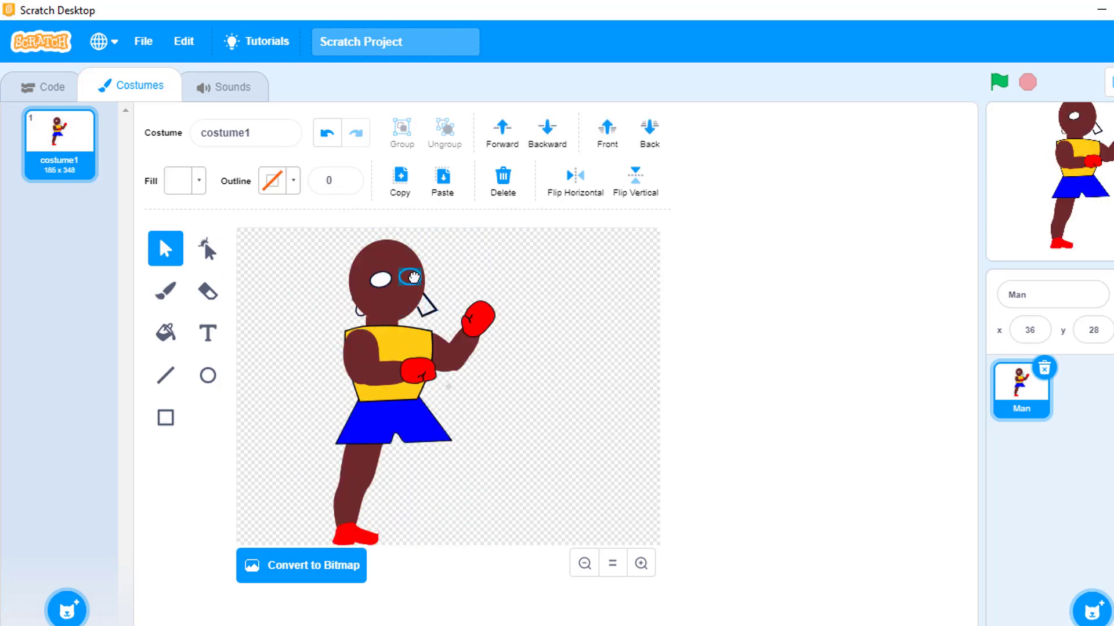
left_click(421, 293)
left_click(547, 127)
left_click(358, 298)
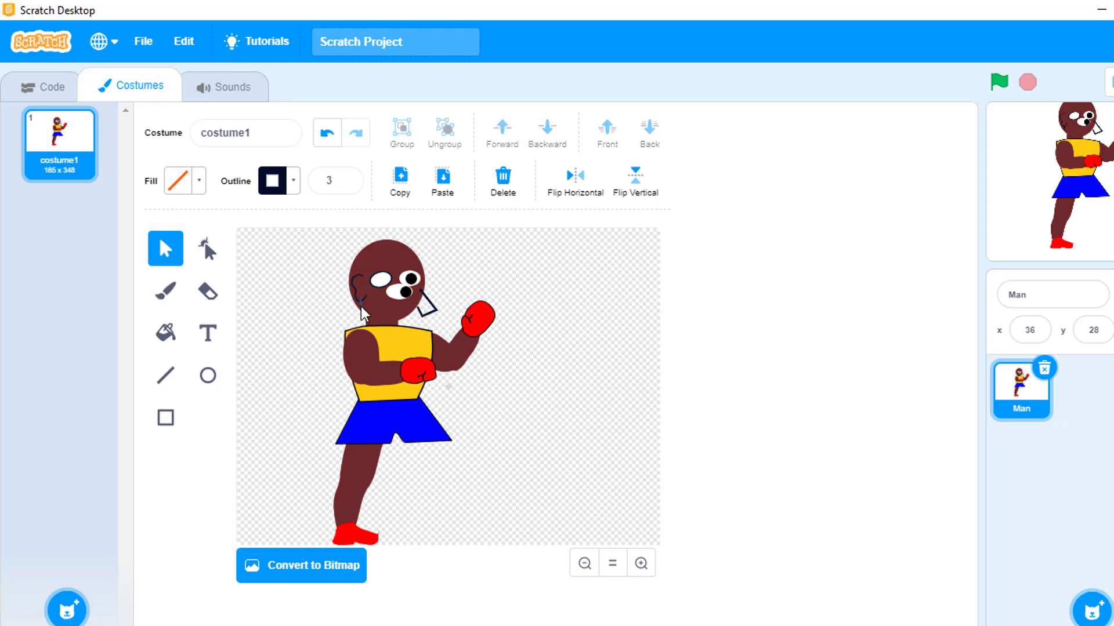
Reposition the eyes, pupils, nose and mouth on the face in front of the head.
left_click(641, 563)
left_click(641, 563)
left_click_drag(424, 273, 479, 361)
left_click_drag(464, 304, 440, 260)
left_click(503, 267)
left_click_drag(545, 270, 556, 270)
left_click_drag(549, 366, 477, 319)
left_click(373, 262)
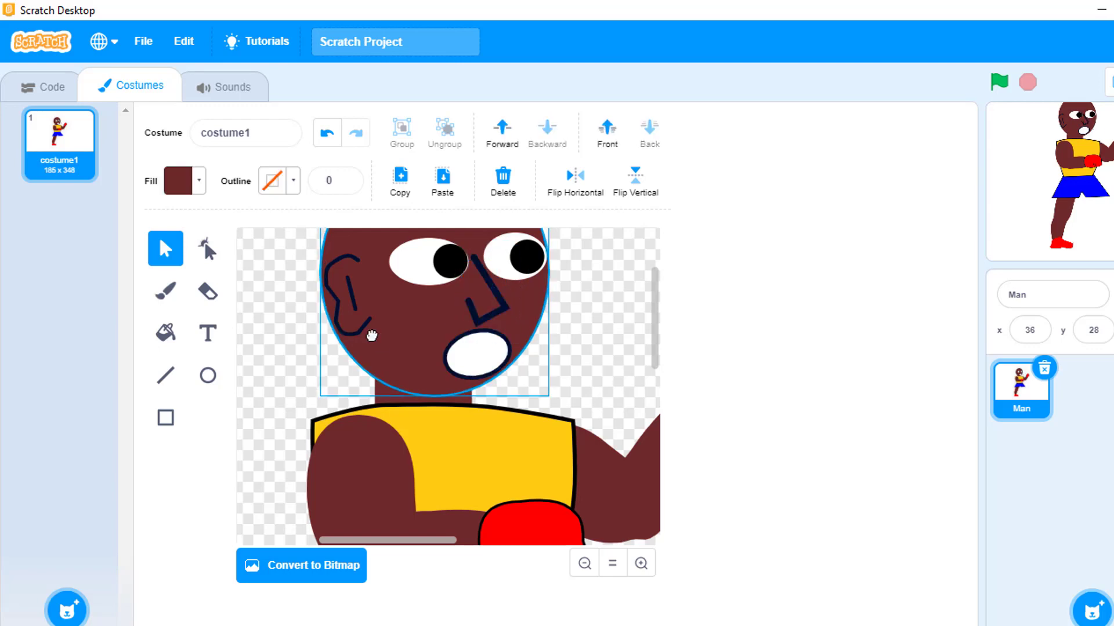
Draw a short black line of width 4 across the white mouth.
left_click(584, 563)
key("l")
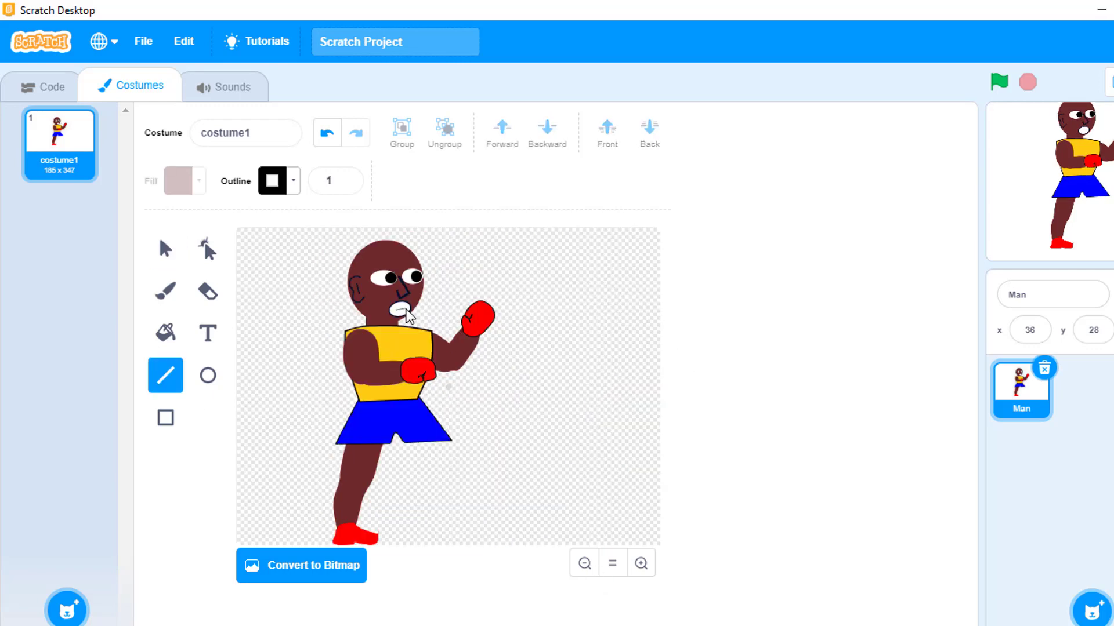
left_click(165, 249)
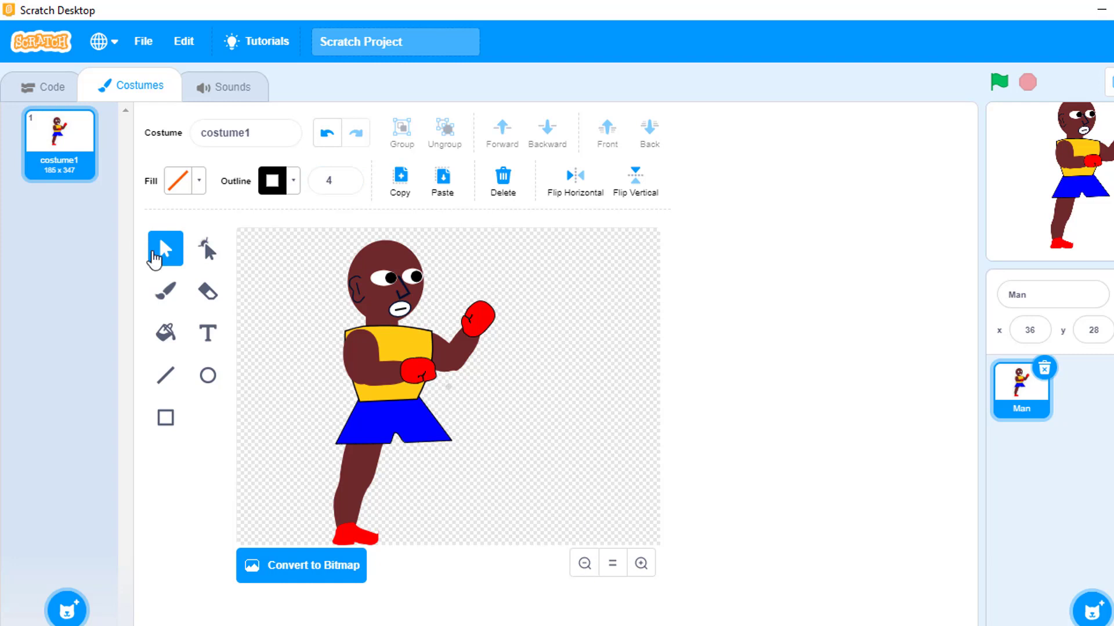
Scale the whole figure down further to about 157 × 294.
key("ctrl+a")
left_click_drag(494, 541, 462, 495)
left_click(231, 382)
Place rotated copies of the thigh and lower leg below the right trouser leg, with the thigh behind the trousers.
left_click(360, 426)
key("ctrl+c")
key("ctrl+v")
left_click_drag(359, 441, 413, 441)
left_click(552, 139)
left_click(384, 450)
left_click(346, 466)
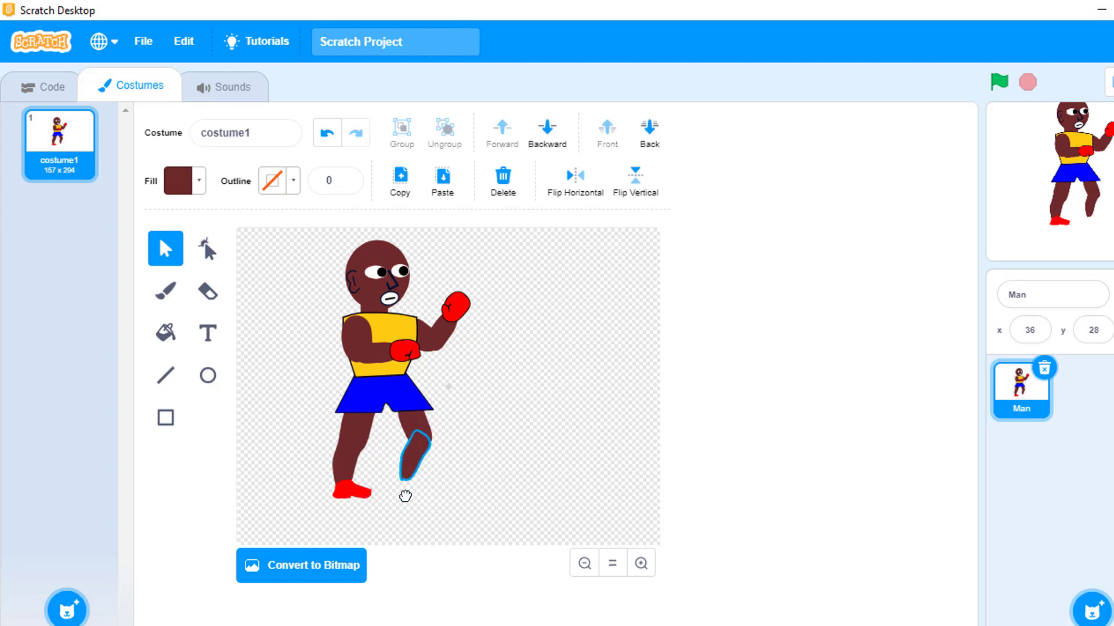
Duplicate the red shoe and place the copy at the foot end of the right leg.
left_click(350, 489)
key("ctrl+c")
key("ctrl+v")
left_click_drag(357, 495, 410, 477)
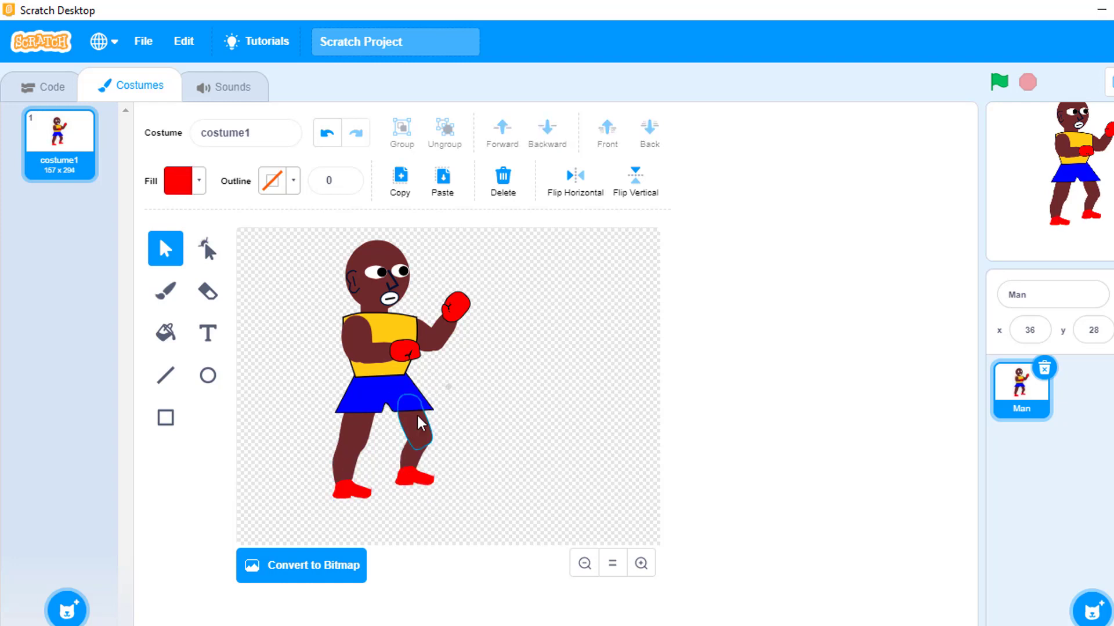
left_click(428, 461)
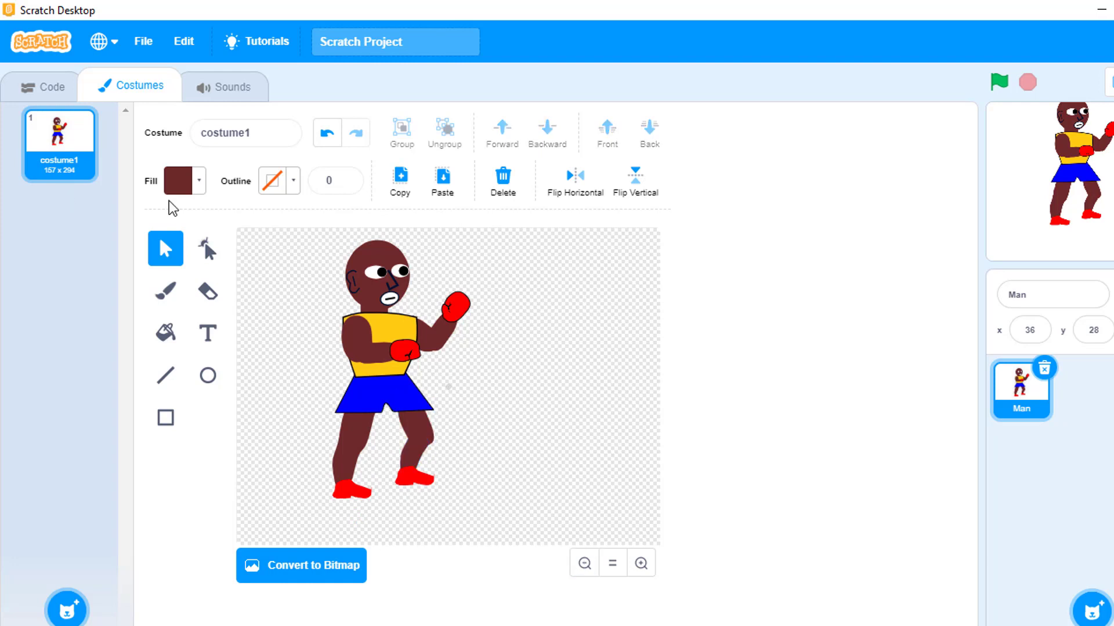
Move the whole figure to the middle of the canvas.
key("ctrl+a")
left_click_drag(441, 371, 497, 379)
left_click(588, 389)
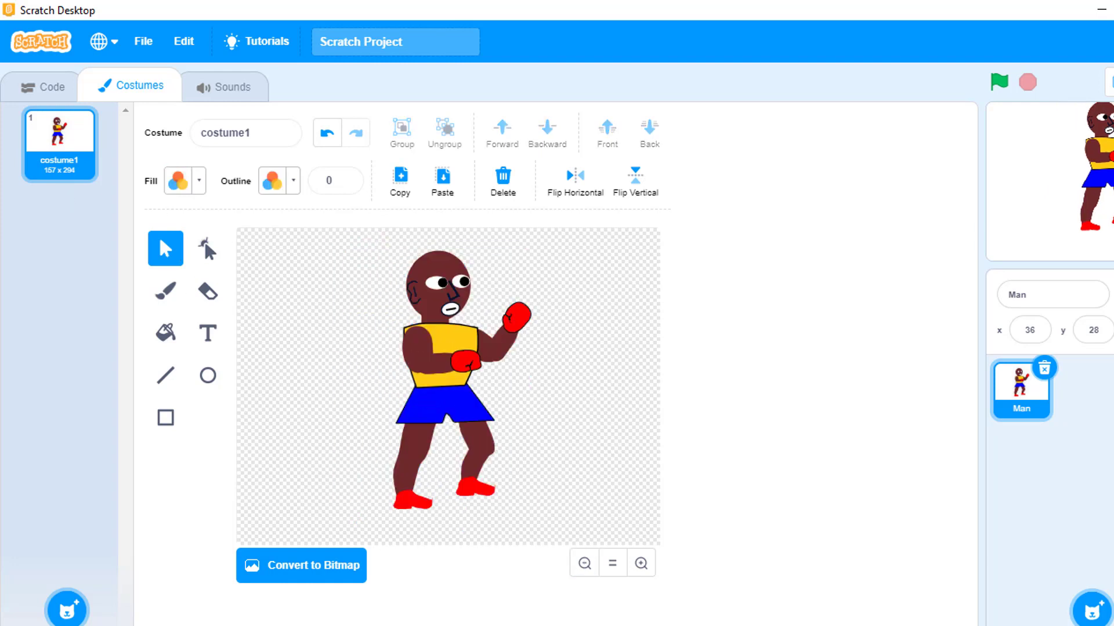
Scale the whole figure down to about 115 × 214 and move the sprite on the stage to about x -51, y -43.
right_click(71, 152)
left_click(169, 249)
key("ctrl+a")
left_click_drag(529, 509, 495, 461)
left_click(537, 313)
left_click_drag(380, 276, 530, 462)
left_click(530, 462)
left_click_drag(1009, 174, 937, 270)
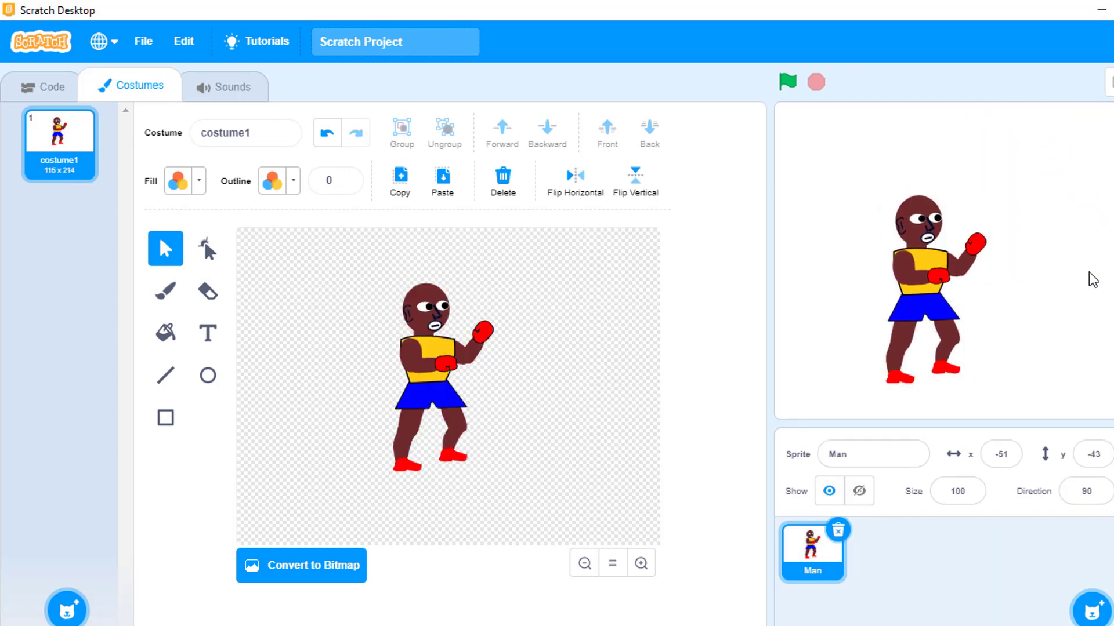
Reshape the lower outer corners of the blue trousers with extra points so they are slightly blunted.
left_click(429, 396)
left_click(396, 335)
left_click(640, 563)
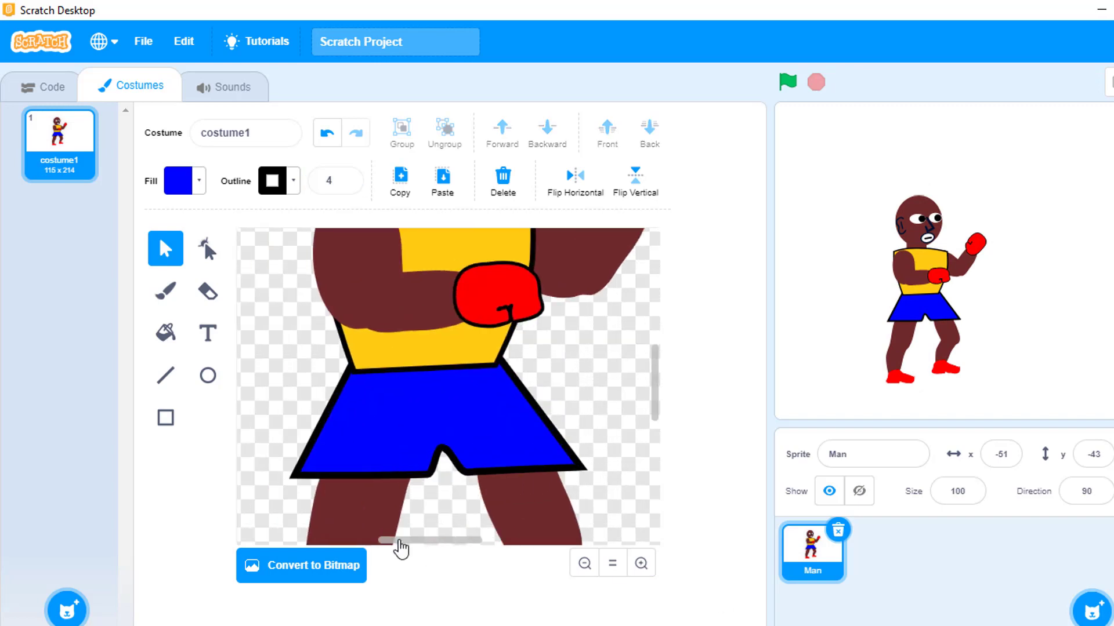
left_click(208, 248)
left_click(298, 473)
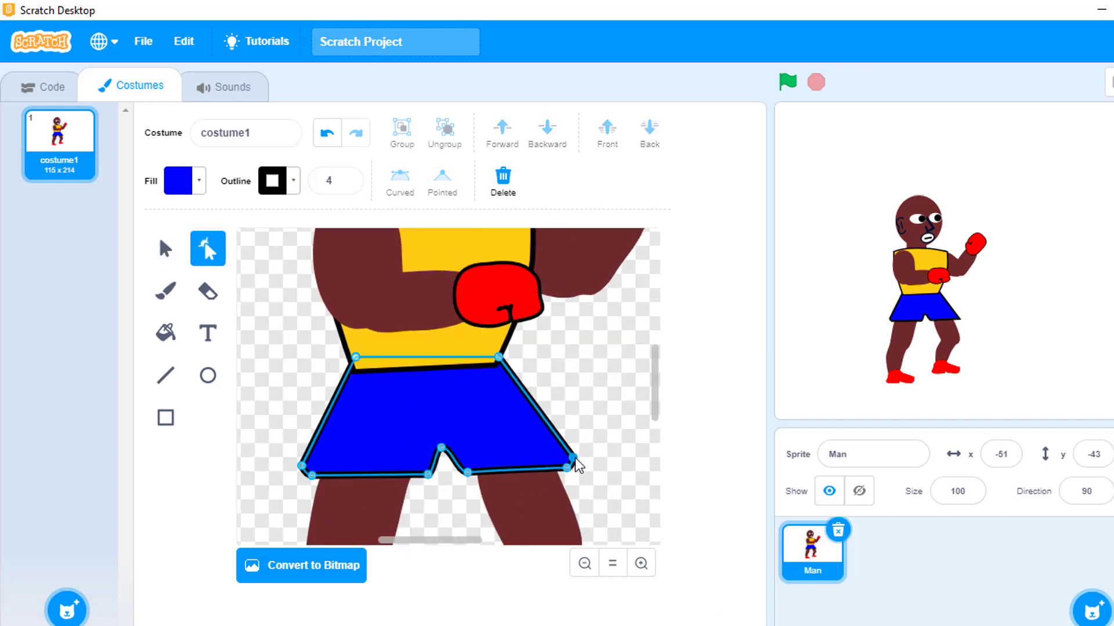
left_click(608, 479)
left_click(594, 568)
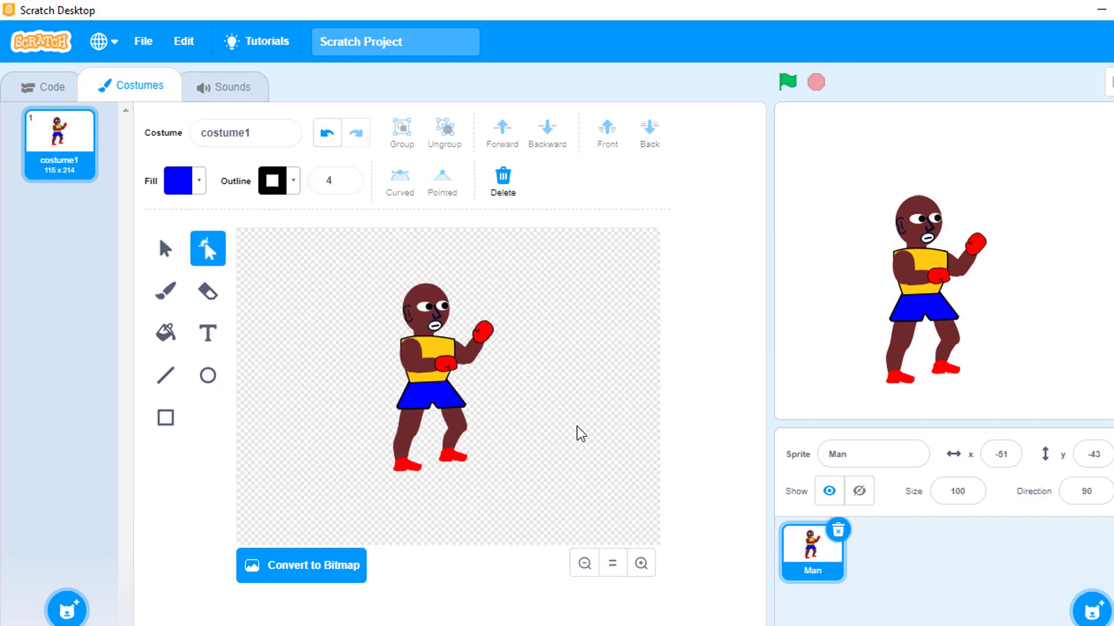
Duplicate costume1 and, in the copy, turn the raised forearm level and move it outward together with its glove.
right_click(56, 145)
left_click(72, 154)
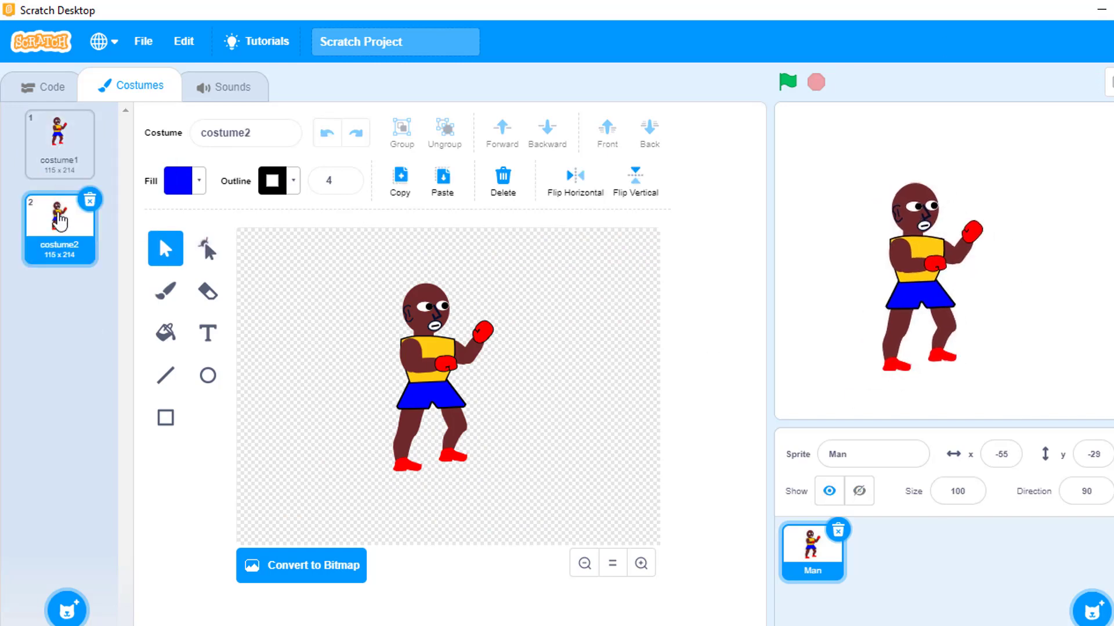
scroll(485, 339, "up", 5)
scroll(517, 302, "up", 3)
left_click(432, 285)
left_click(585, 421)
left_click(554, 363)
left_click_drag(493, 540, 530, 545)
left_click(441, 421)
left_click_drag(444, 468, 407, 457)
left_click(532, 391, "shift")
left_click_drag(533, 392, 594, 389)
Rotate the raised upper arm to horizontal at the shoulder and join the level forearm to its end.
left_click(412, 447)
left_click_drag(392, 486, 429, 463)
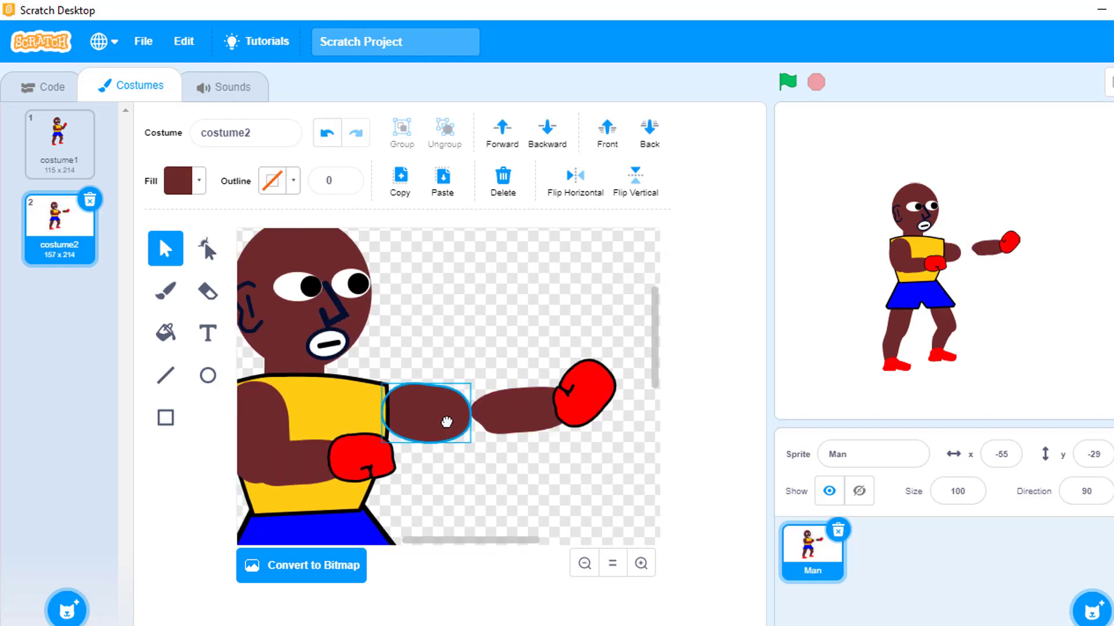
left_click(473, 475)
left_click_drag(510, 412, 493, 411)
left_click(429, 417)
left_click(464, 458)
left_click(426, 418)
left_click(541, 443)
left_click(545, 426)
left_click(425, 432)
Rotate the punching glove to point forward and attach it to the end of the straightened arm.
left_click(583, 398)
left_click_drag(584, 442, 615, 441)
left_click_drag(524, 430, 479, 413)
left_click(482, 412)
key("Escape")
left_click_drag(571, 416, 590, 417)
left_click_drag(594, 457, 584, 496)
left_click(555, 486)
left_click_drag(499, 406, 583, 406)
left_click_drag(522, 432, 586, 393)
left_click(571, 485)
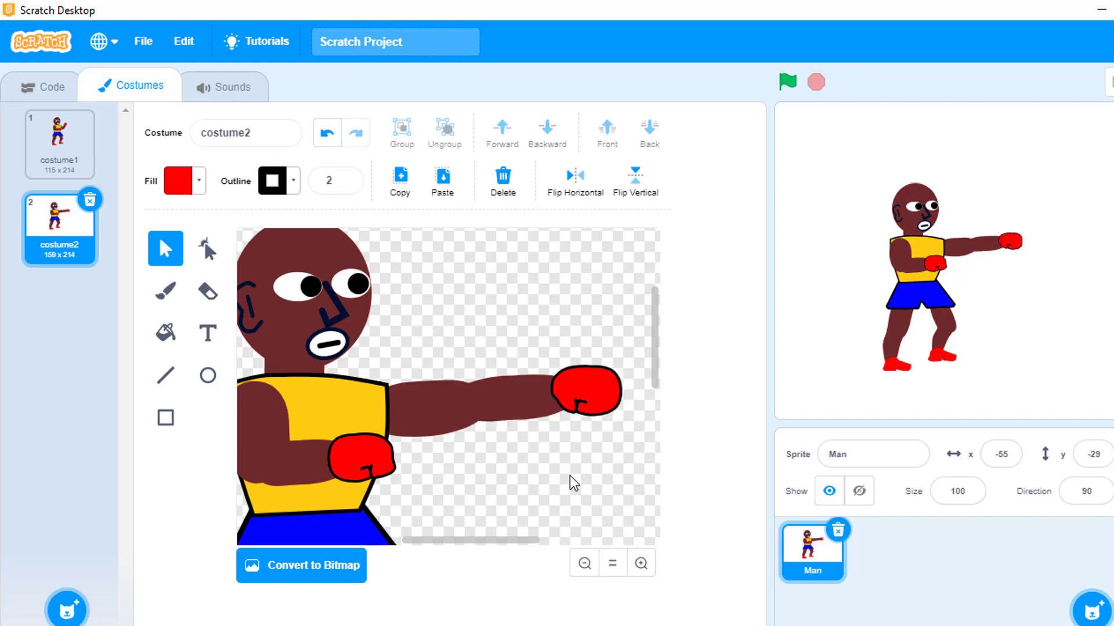
Duplicate costume1 again and move the copy to third place, below costume2.
left_click_drag(511, 542, 493, 541)
left_click(58, 143)
left_click(58, 227)
scroll(656, 391, "down", 3)
right_click(58, 177)
left_click(73, 186)
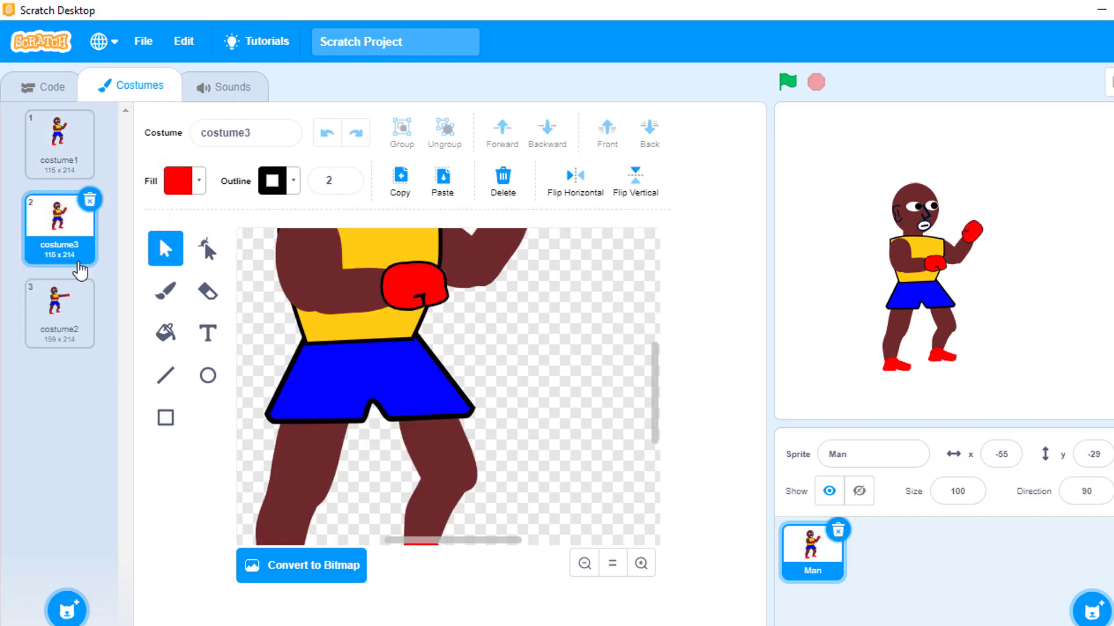
left_click_drag(67, 220, 58, 308)
Turn costume3's face further sideways by narrowing the head, squeezing the far eye at the face edge and tilting the mouth.
left_click(612, 564)
left_click(641, 563)
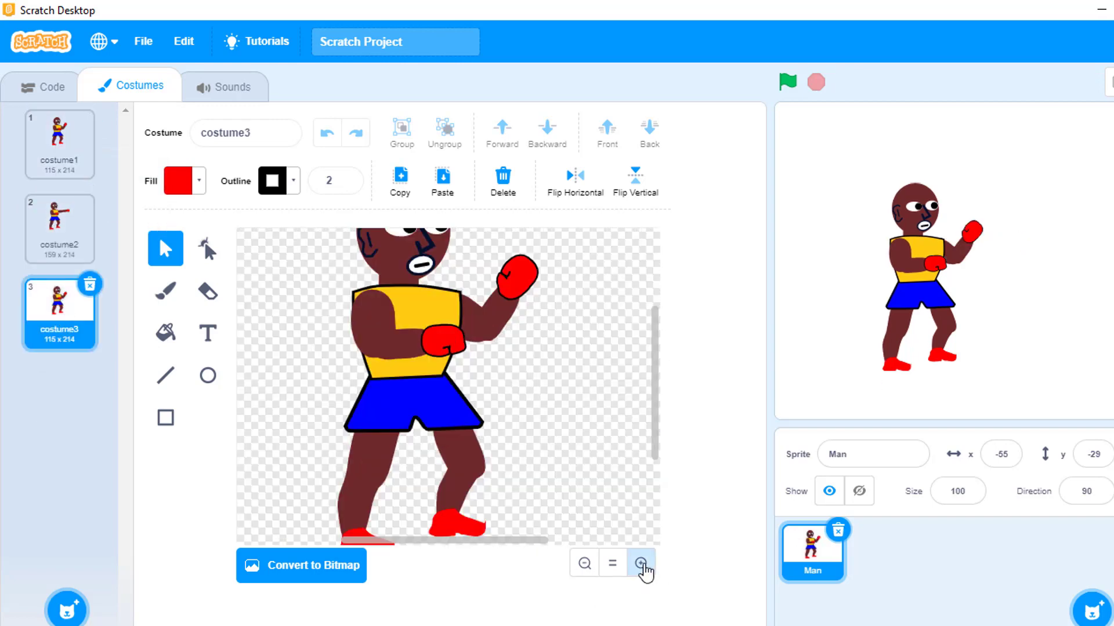
left_click(641, 563)
scroll(618, 342, "up", 2)
left_click(360, 273)
left_click(438, 308)
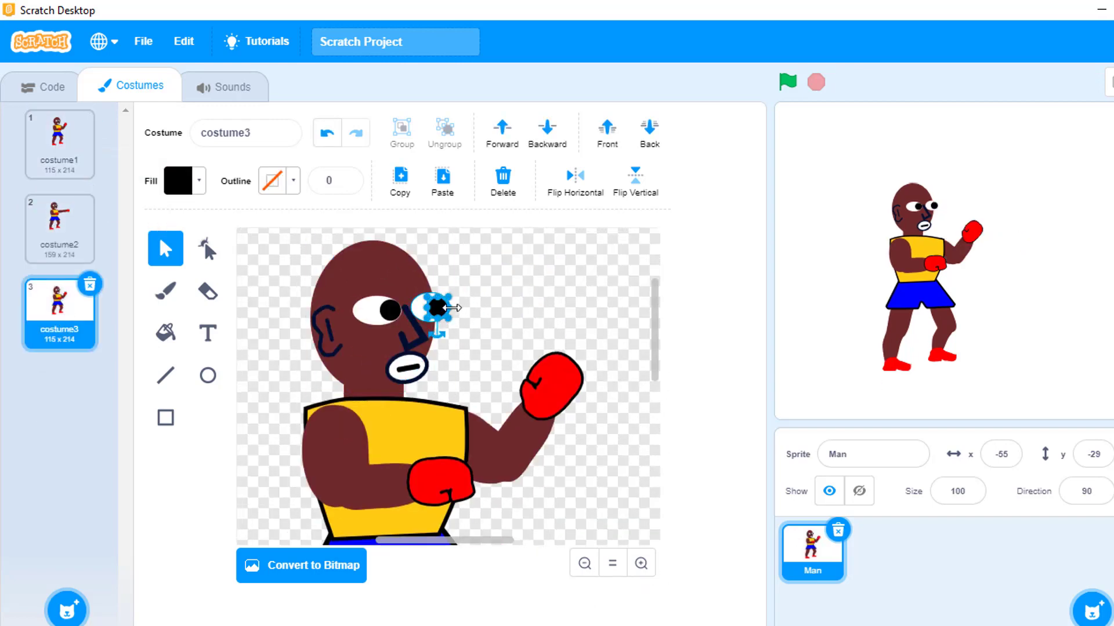
left_click(417, 324)
left_click(411, 383)
left_click(413, 380)
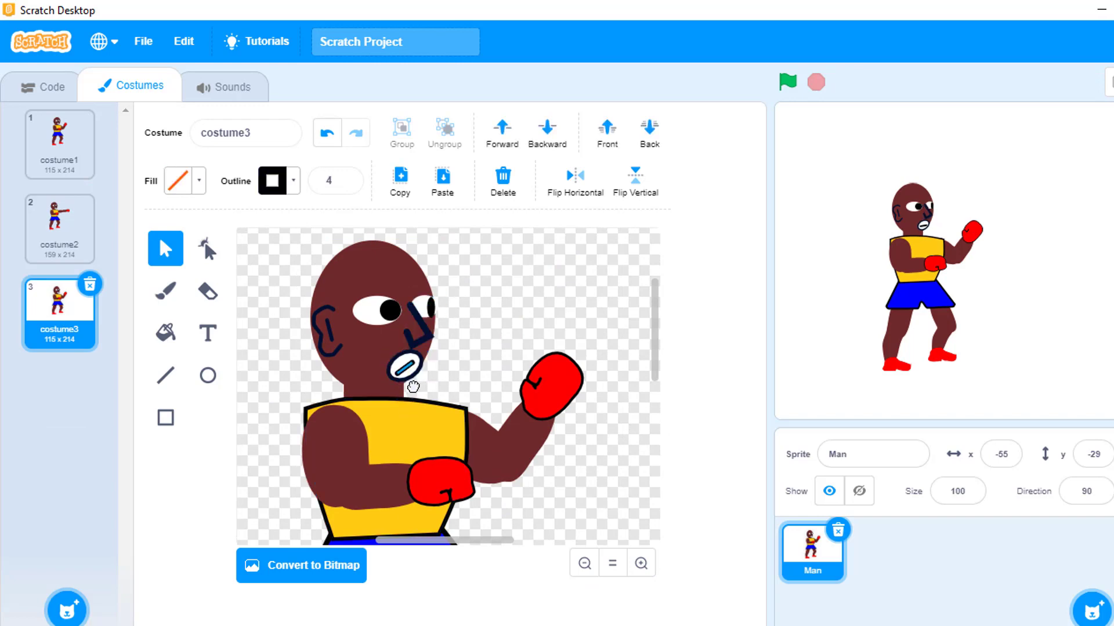
Shift the near eye toward the nose and the ear to the back edge of the head.
left_click(390, 311)
left_click_drag(390, 310, 386, 316)
left_click(418, 348)
left_click(483, 312)
left_click(322, 346)
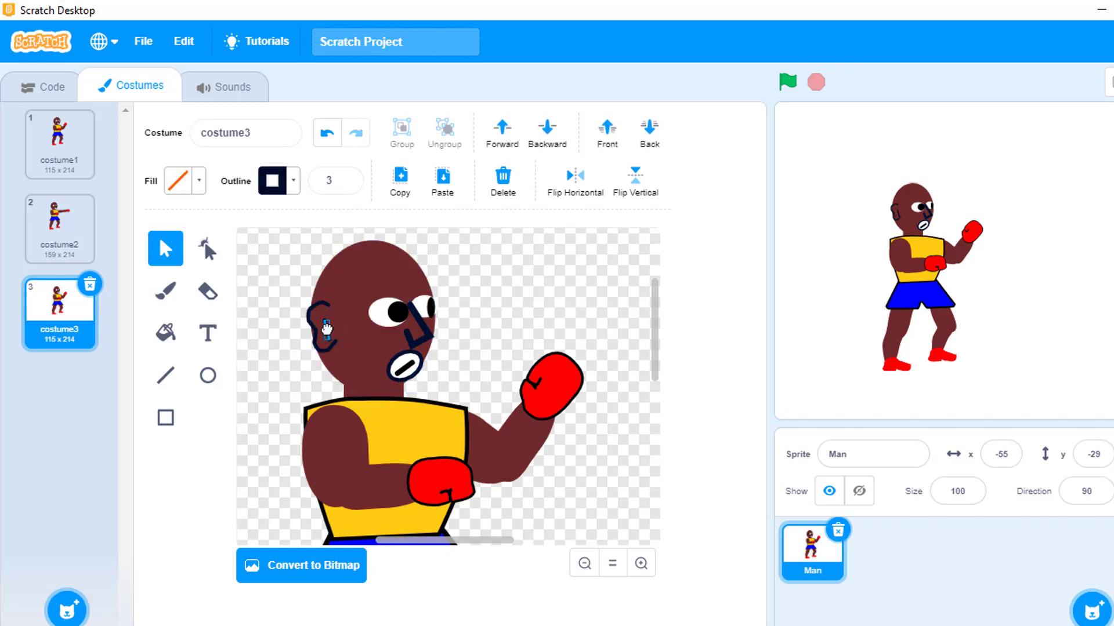
Move the raised far arm and its red glove closer to the body.
scroll(651, 363, "down", 2)
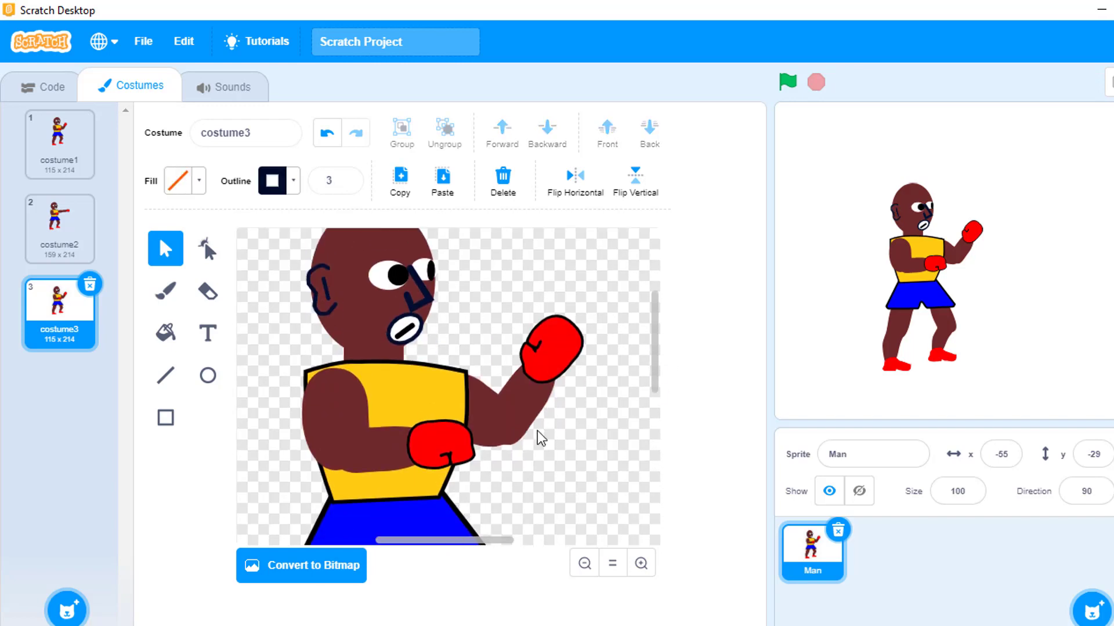
left_click(469, 408)
left_click_drag(468, 407, 515, 407)
left_click_drag(551, 348, 539, 371)
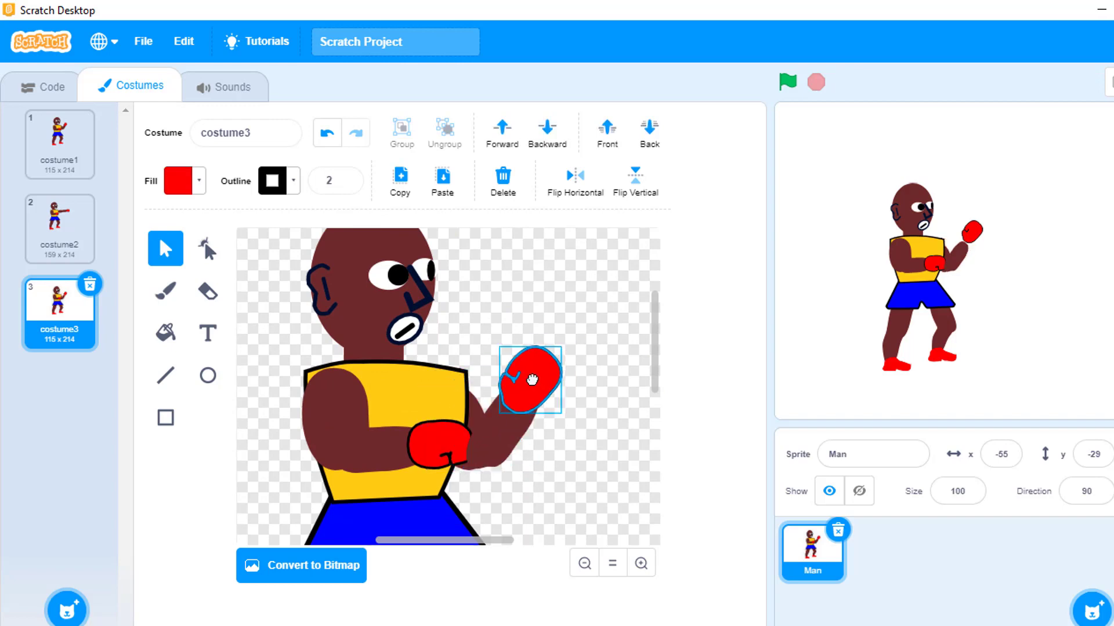
Stretch the near arm forward across the shirt into a punch and attach its glove at the end of the forearm.
left_click_drag(466, 434, 561, 426)
left_click(565, 511)
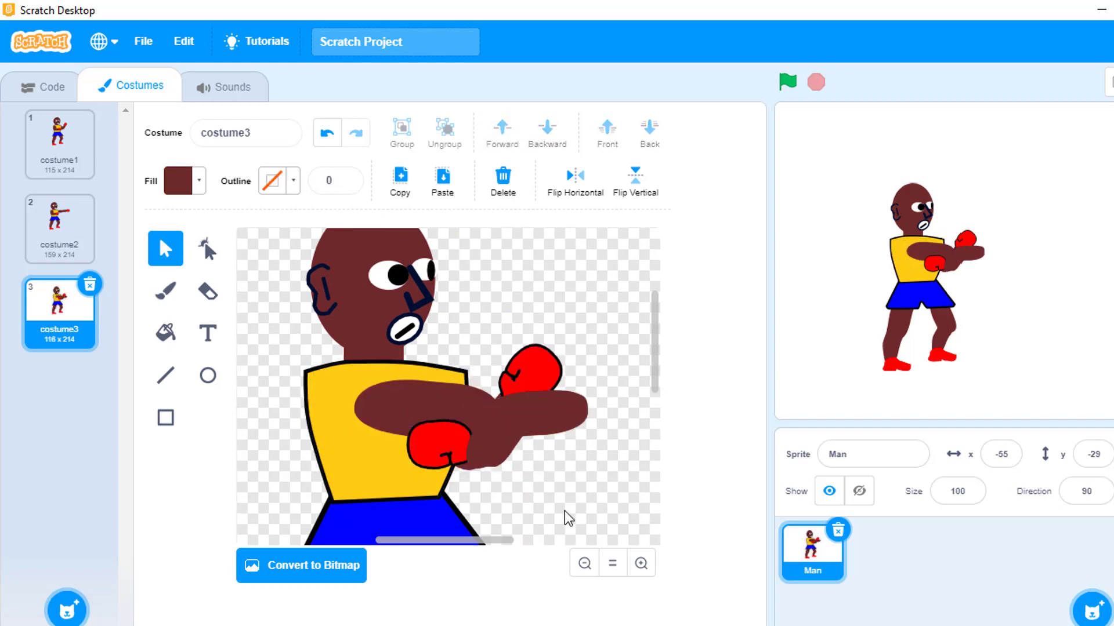
left_click_drag(420, 464, 591, 428)
left_click(575, 502)
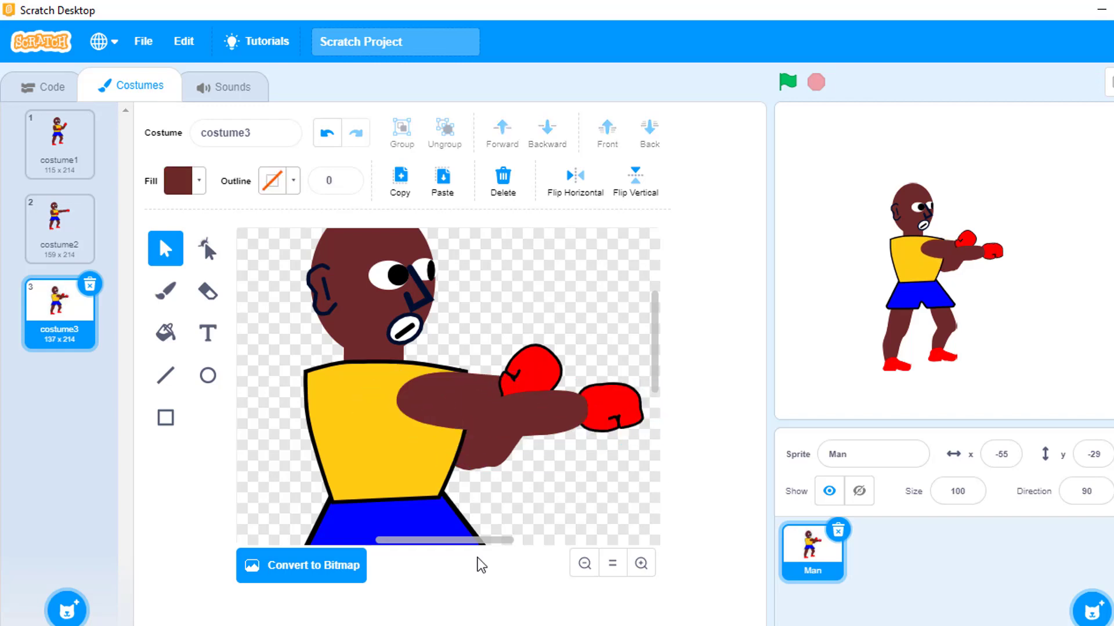
scroll(571, 511, "right", 5)
left_click(440, 415)
left_click_drag(509, 407, 527, 393)
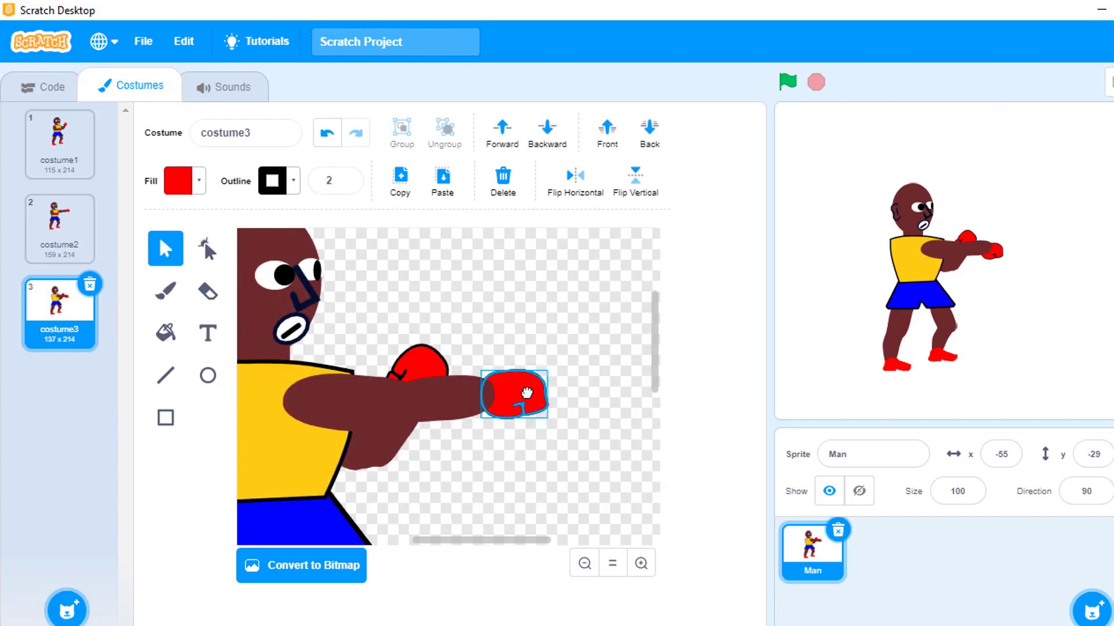
left_click(558, 456)
Narrow the yellow shirt from the back and front so the torso looks turned sideways.
scroll(558, 455, "left", 4)
left_click(339, 453)
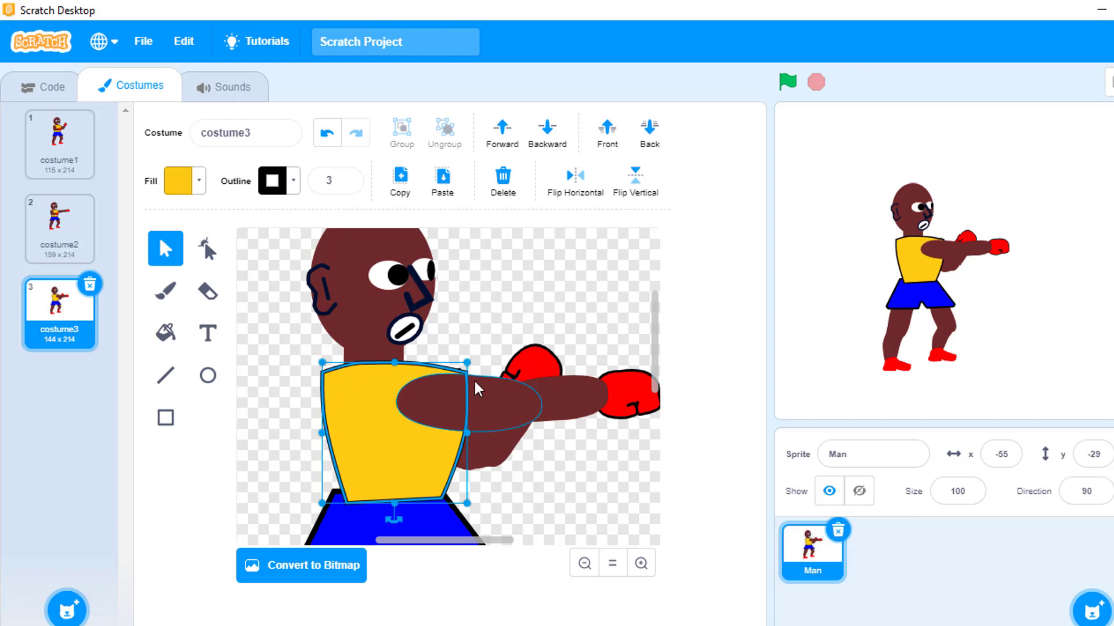
mouse_move(467, 503)
left_mouse_down()
mouse_move(451, 486)
mouse_move(458, 463)
mouse_move(476, 462)
mouse_move(473, 487)
left_mouse_up()
Lower the far arm and its glove below the punching arm, with the upper arm tucked behind the shirt.
left_click(461, 457)
left_click_drag(532, 358, 551, 479)
left_click(488, 493)
left_click(536, 458)
left_click(464, 479)
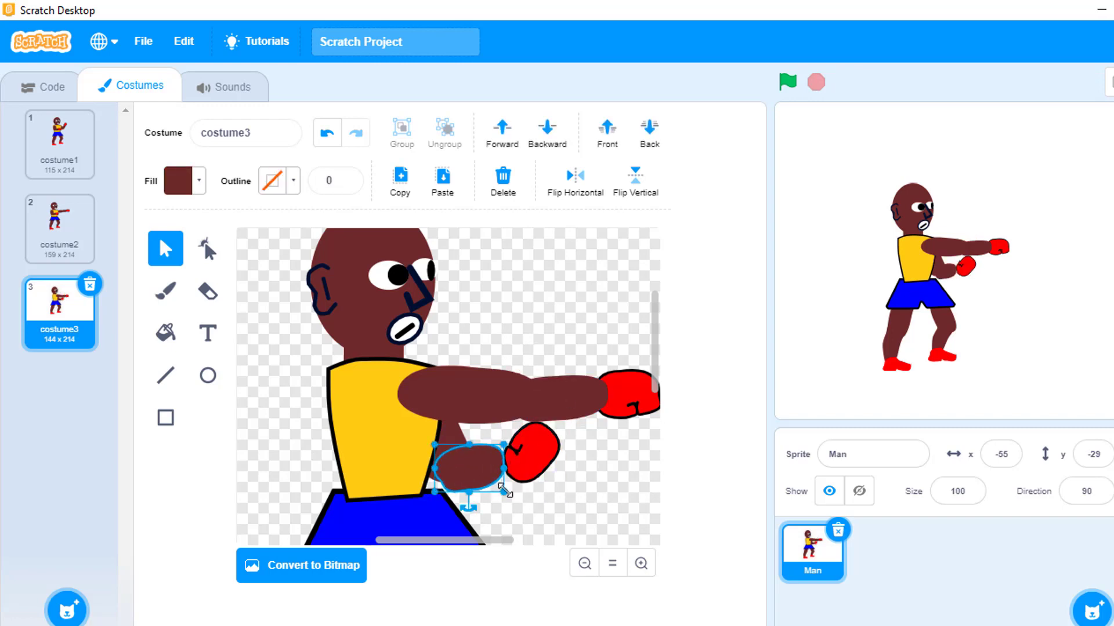
left_click(539, 477)
Narrow the blue trousers to match the slimmer torso.
left_click_drag(654, 385, 654, 430)
left_click(298, 409)
left_click_drag(293, 408, 305, 409)
left_click_drag(494, 400, 466, 399)
left_click(542, 409)
Reshape the notch between the trouser legs into a narrow slit by moving its points.
left_click(207, 248)
left_click(388, 427)
left_click_drag(393, 445, 413, 416)
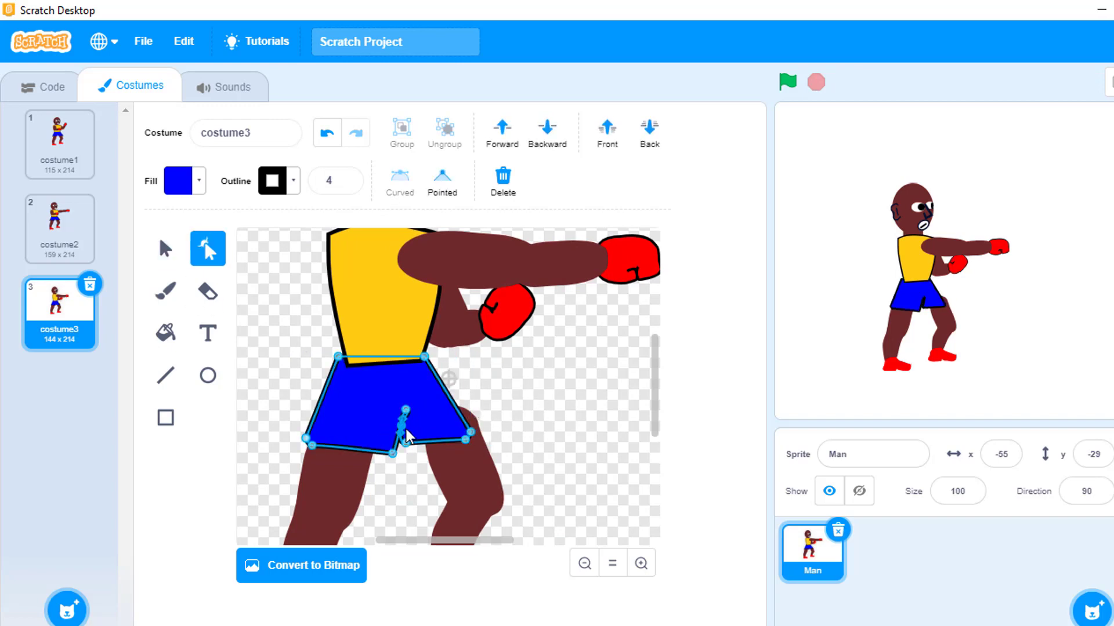
left_click(404, 430)
left_click(531, 468)
Move both legs and their red shoes inward to fit under the narrowed trousers.
scroll(531, 468, "down", 3)
left_click(447, 399)
left_click(444, 448)
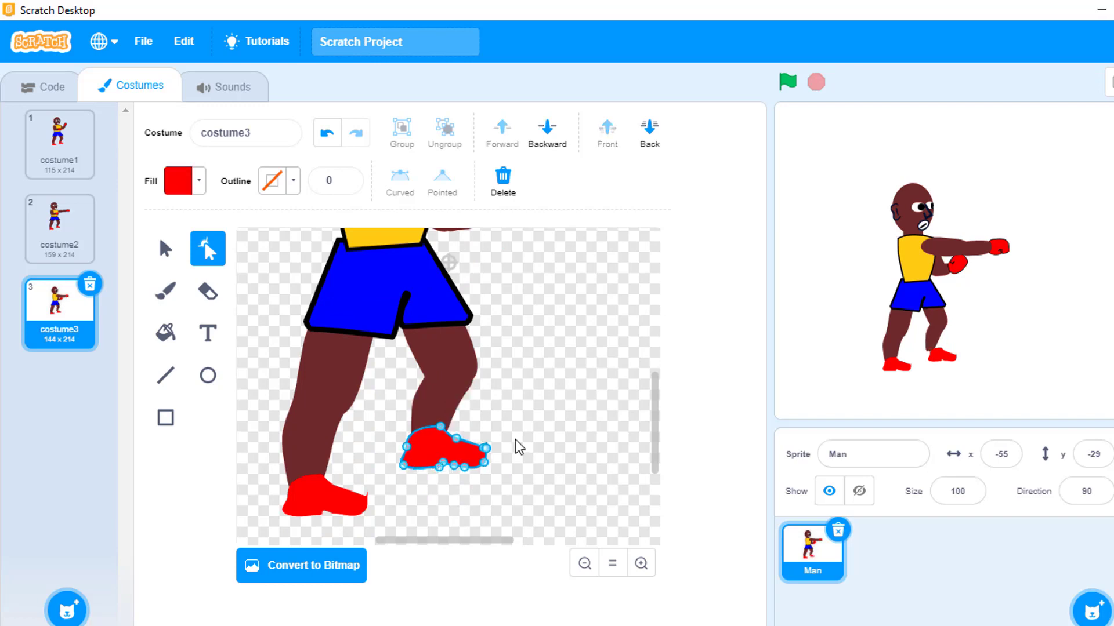
left_click(347, 357)
left_click(360, 499)
left_click_drag(654, 447, 654, 393)
left_click(394, 458)
left_click(545, 447)
Compare costume2 with costume3 and readjust the punching forearm and glove so costume3 measures about 145 × 215.
left_click(35, 227)
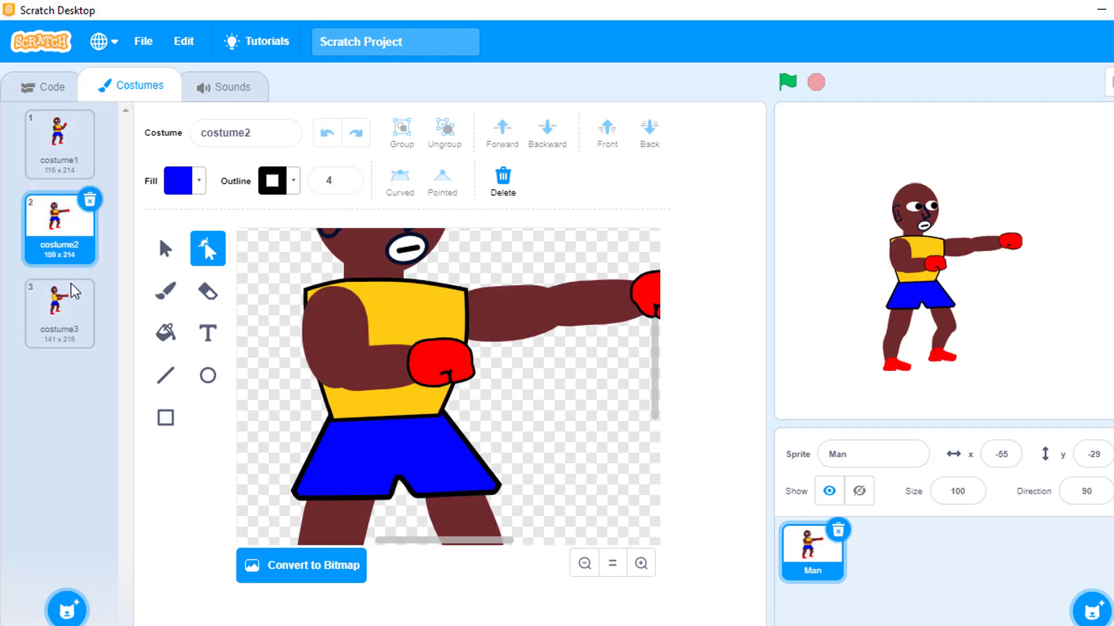
left_click(58, 307)
left_click_drag(513, 541, 547, 541)
left_click(479, 310)
left_click_drag(528, 308, 490, 310)
left_click(432, 322)
left_click(429, 326)
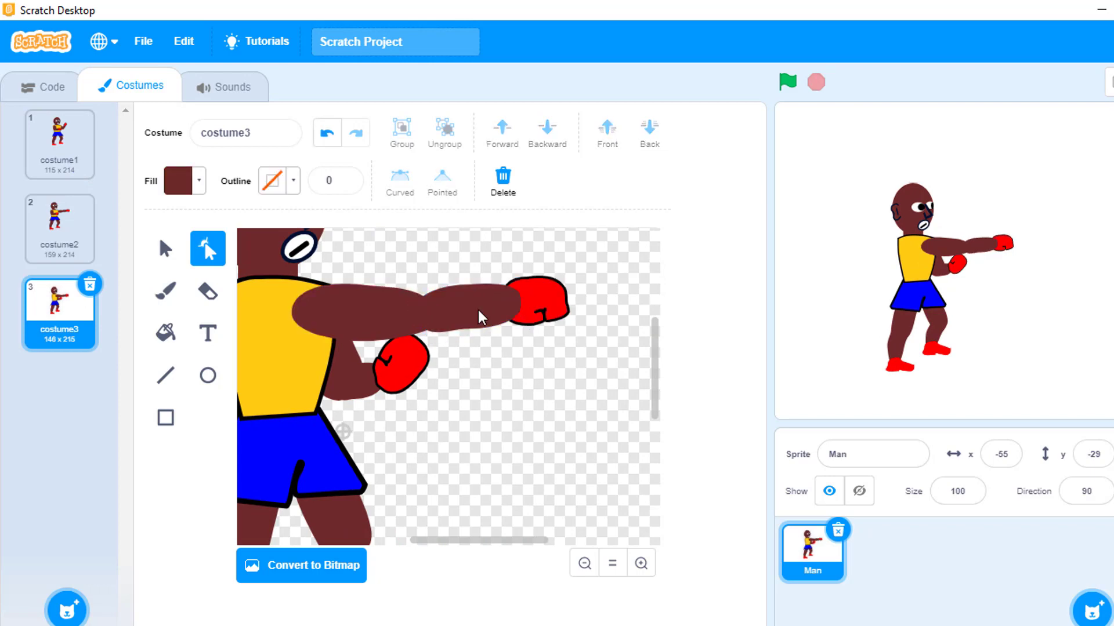
left_click_drag(563, 318, 559, 313)
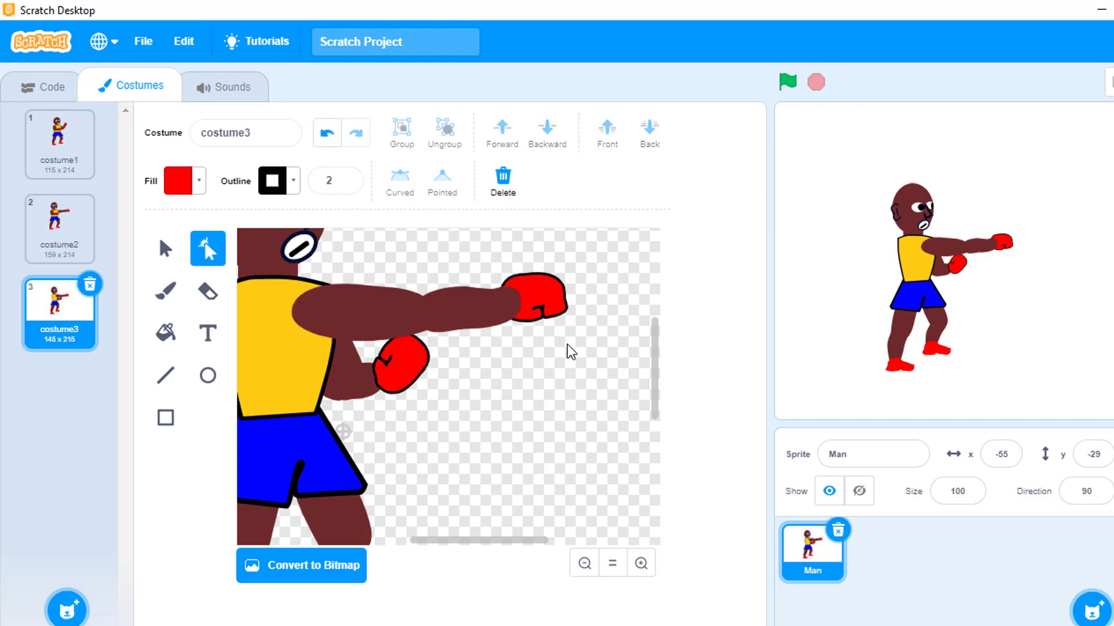
Shift the whole costume3 figure slightly forward to line up with the other costumes.
left_click(58, 232)
left_click(58, 308)
left_click(584, 563)
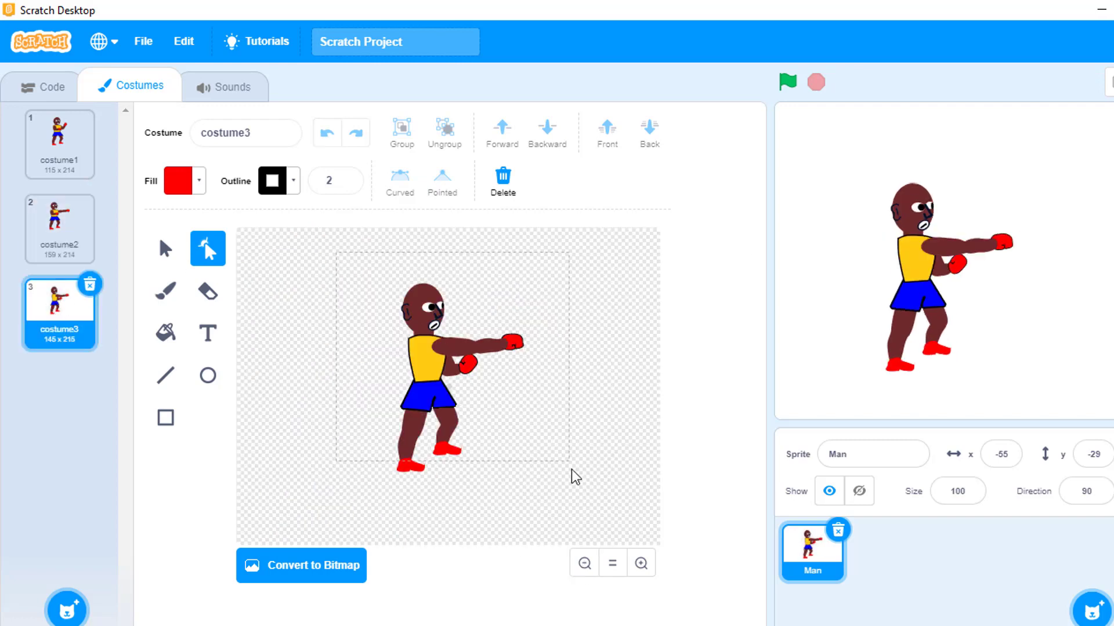
key("ctrl+a")
left_click(585, 498)
left_click(58, 142)
left_click(58, 307)
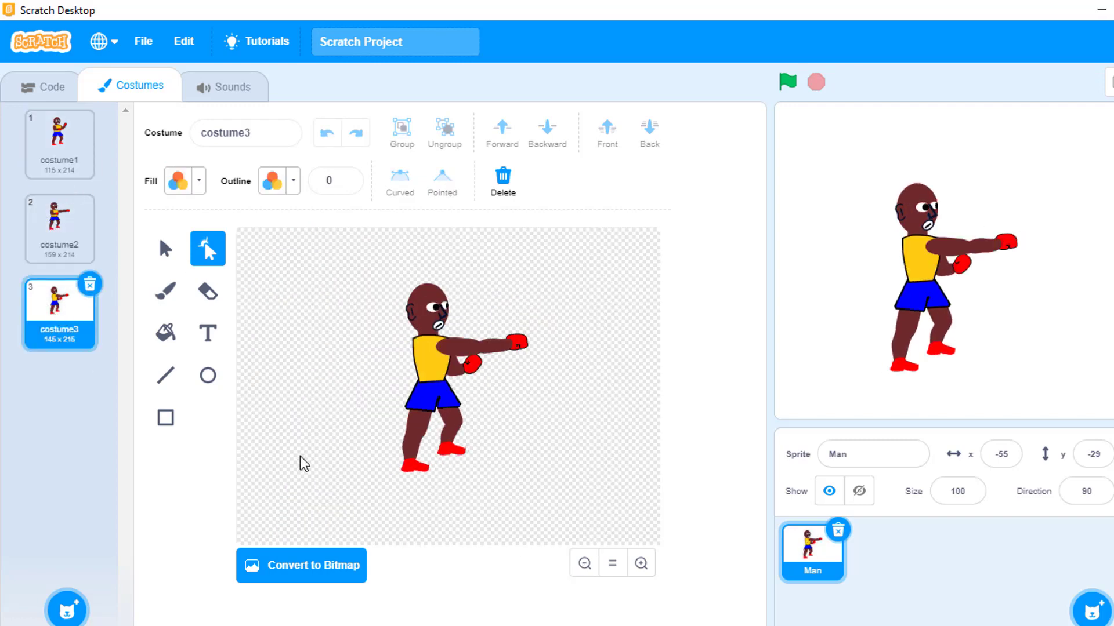
Draw a short vertical black line of width 2 down the middle of costume3's yellow shirt.
left_click(166, 372)
key("ctrl+a")
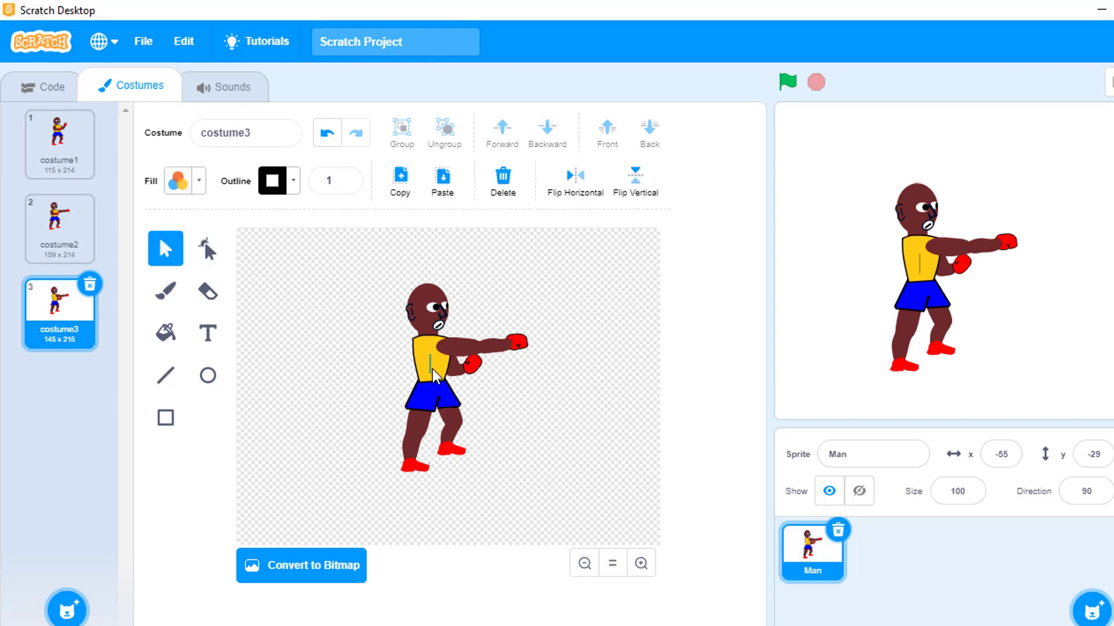
left_click(551, 273)
left_click(63, 321)
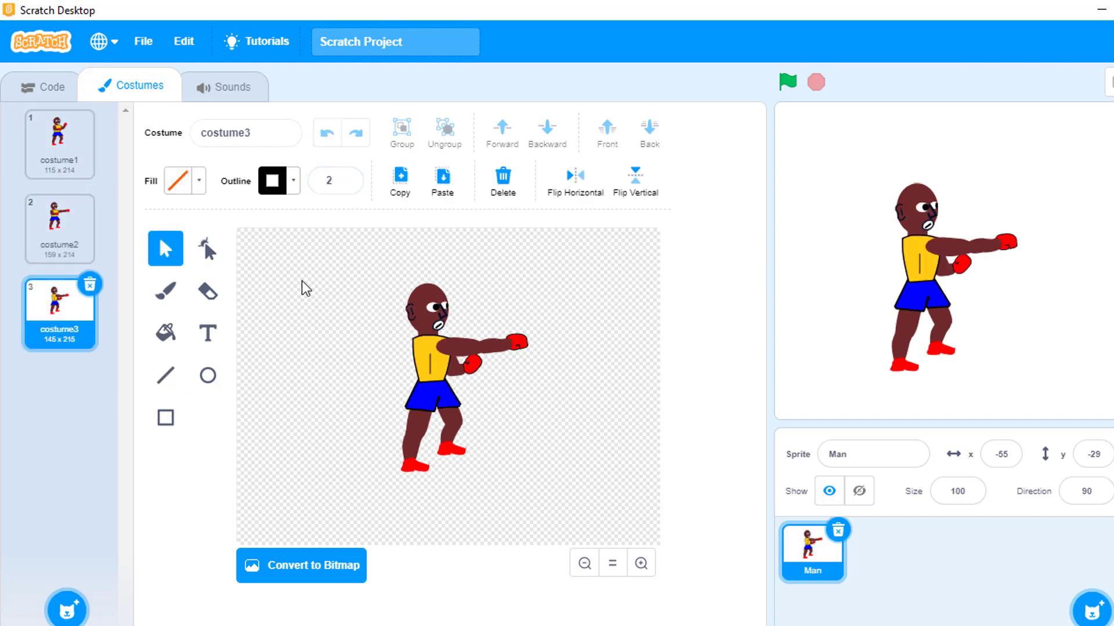
Create a new painted sprite, draw a tall black-outlined rectangle in it, and fill the rectangle with black.
left_click(1092, 609)
key("Escape")
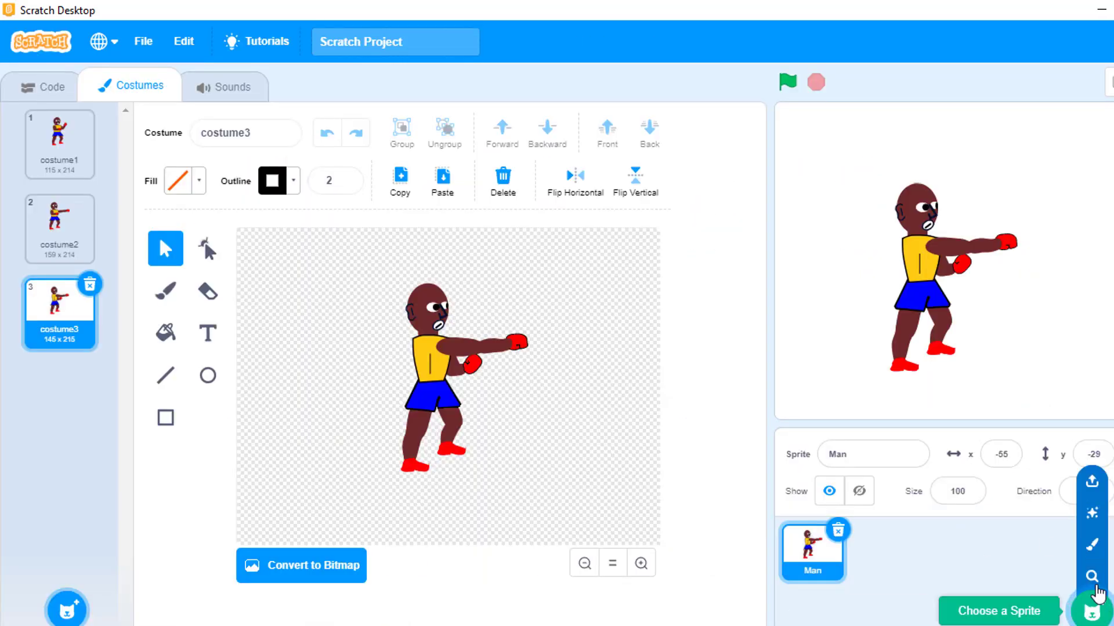
left_click(1090, 574)
key("c")
key("r")
left_click_drag(382, 280, 477, 471)
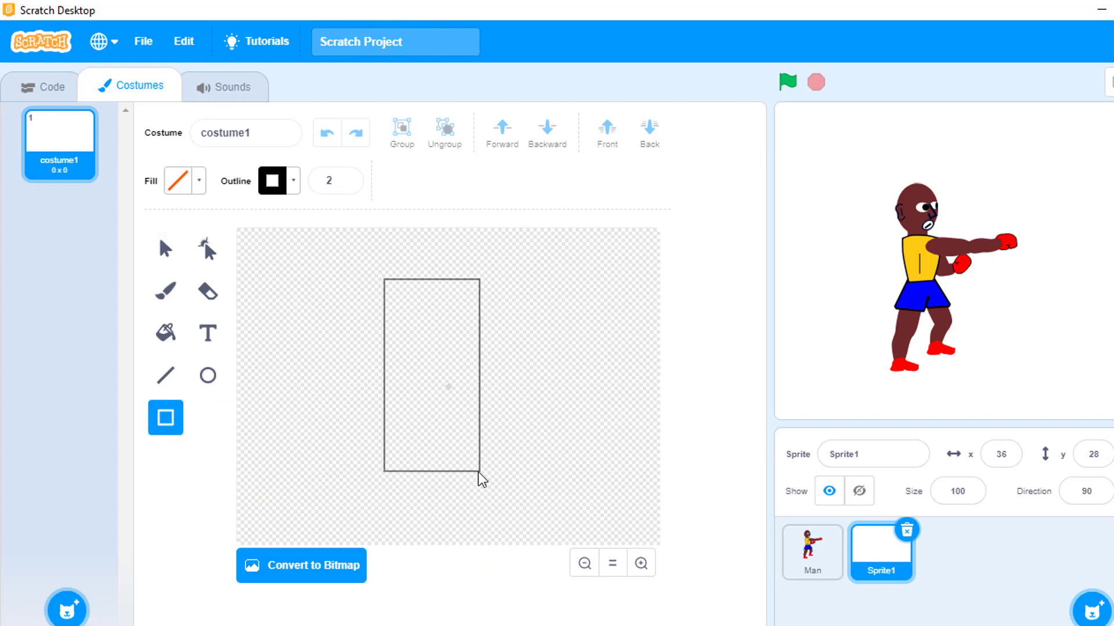
left_click(177, 181)
left_click(116, 350)
key("f")
left_click(464, 343)
Narrow the black rectangle to about 73 × 218 and place its sprite in front of the punching glove at about x 86, y -11.
key("v")
left_click(470, 406)
left_click_drag(478, 376, 452, 375)
left_click_drag(1013, 203, 1057, 236)
Add a point on the rectangle's top edge and pull it up into a rounded top.
left_click(436, 278)
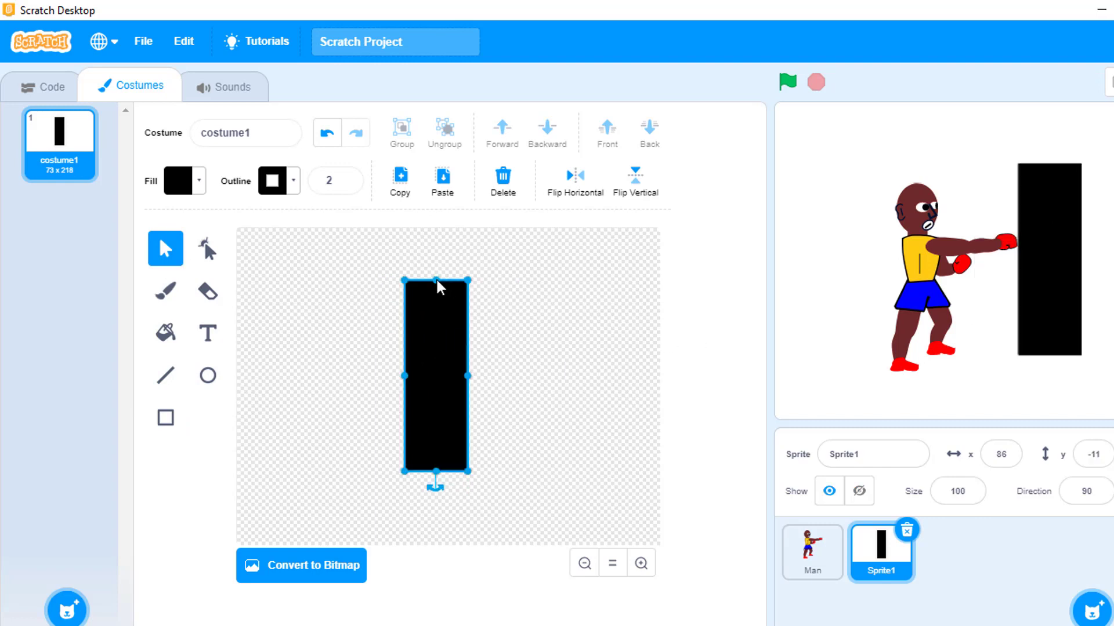
key("a")
left_click_drag(448, 273, 451, 269)
left_click(544, 298)
Shorten the black shape to about 73 × 202 and move it up until its lower end meets the canvas centre.
left_click(430, 468)
key("v")
left_click_drag(439, 474, 438, 447)
left_click_drag(419, 346, 435, 295)
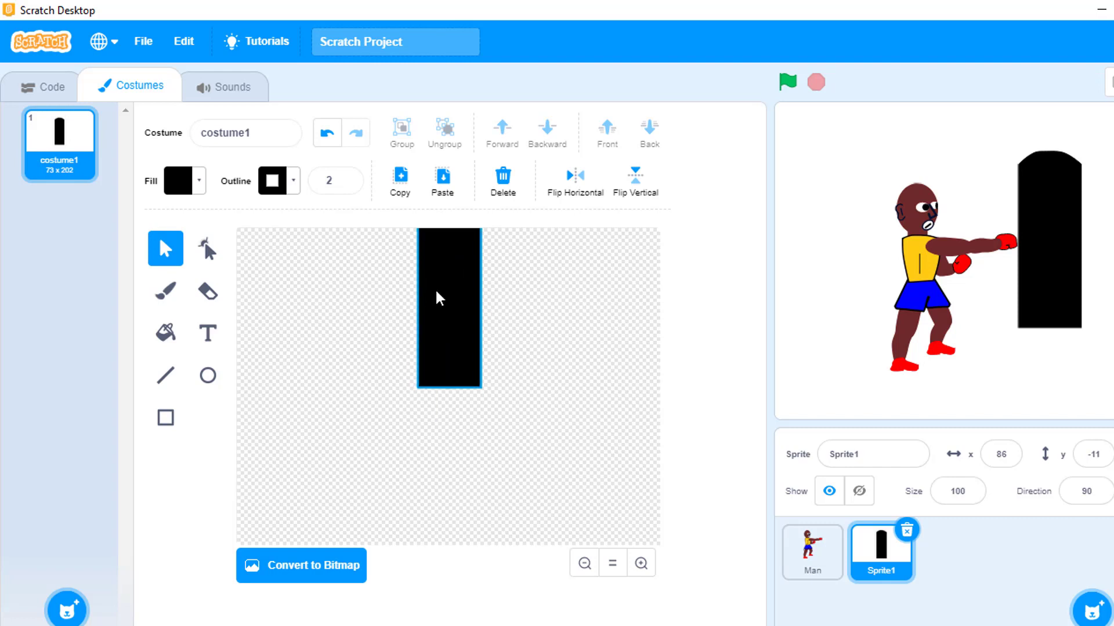
Shorten the black shape further to about 73 × 170, keeping its whole outline on the canvas and its base at the centre.
left_click_drag(451, 388, 450, 357)
left_click_drag(450, 300, 450, 333)
left_click(554, 401)
left_click(451, 325)
left_click_drag(451, 261, 450, 239)
left_click(516, 390)
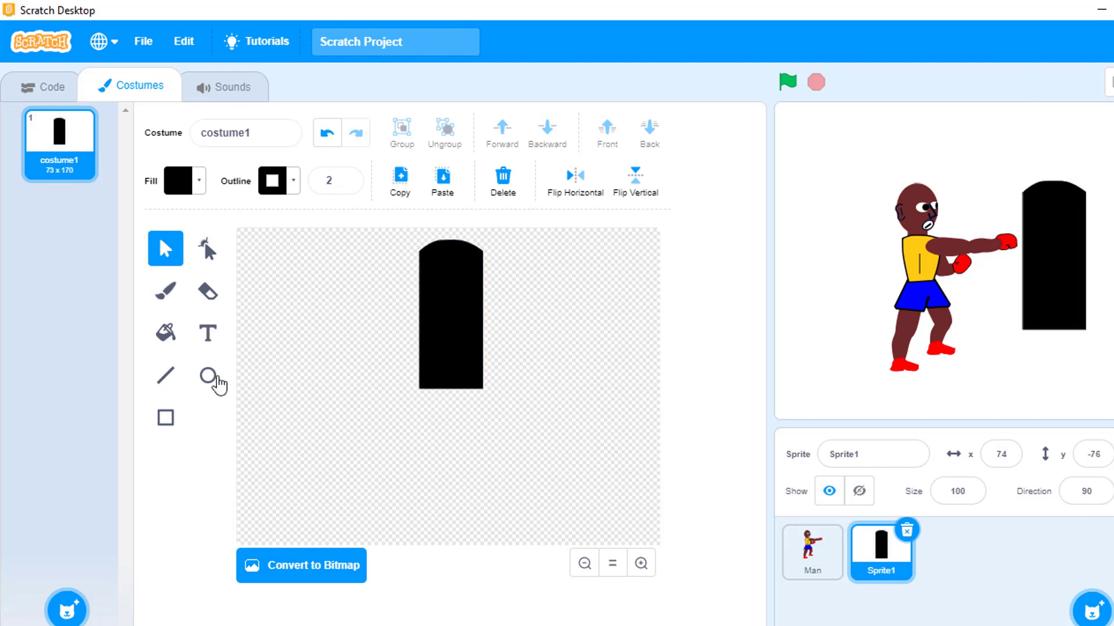
Draw a red circle without outline as a head on the black bag and a red ellipse beneath it as the body.
left_click(207, 384)
left_click(197, 181)
left_click_drag(117, 348, 232, 348)
left_click(299, 184)
left_click(201, 381)
mouse_move(444, 280)
left_mouse_down()
mouse_move(464, 305)
mouse_move(449, 296)
left_mouse_up()
left_click_drag(473, 357, 485, 352)
Reshape the red ellipse into a torso with two arms stretched out to the bag's side edges.
left_click(208, 248)
left_click_drag(424, 329, 436, 329)
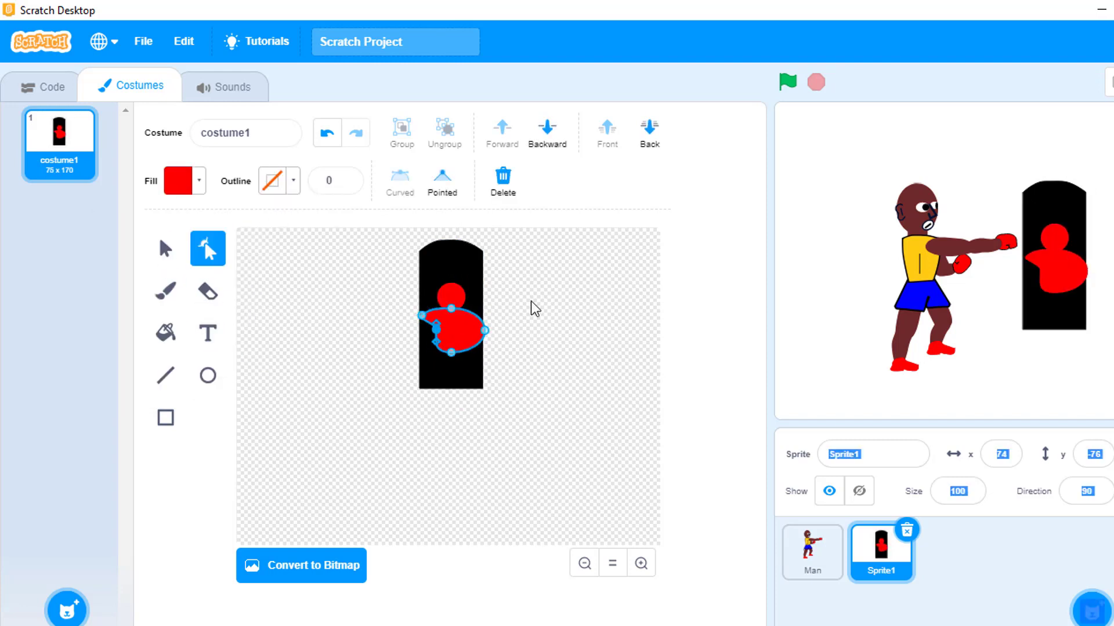
scroll(423, 322, "up", 5)
scroll(651, 423, "up", 3)
left_click_drag(551, 362, 498, 371)
left_click(544, 345)
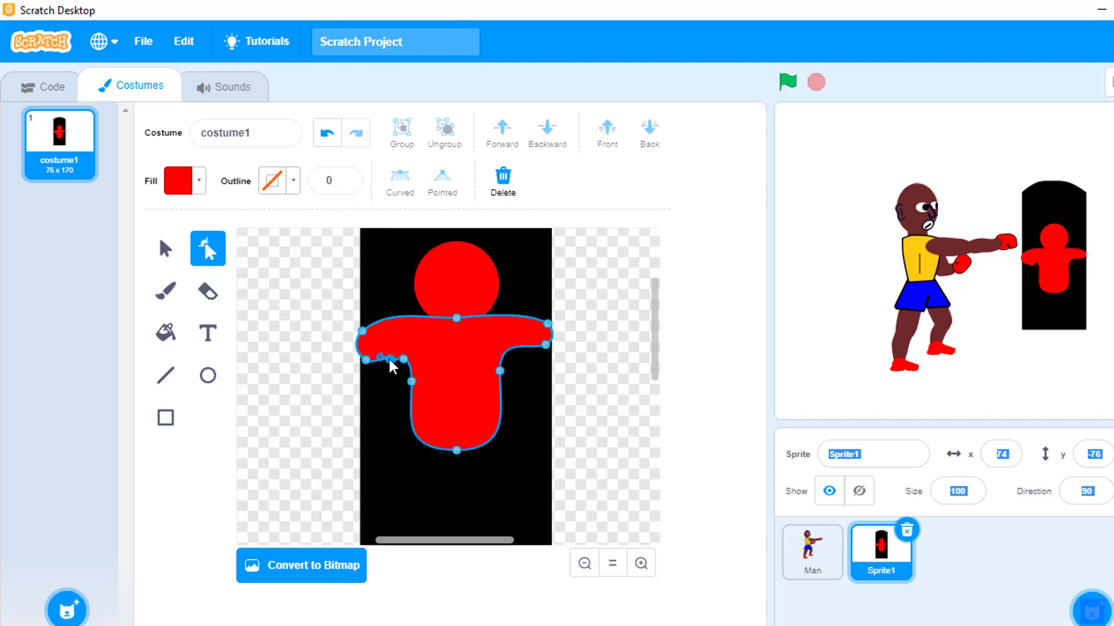
Refine the red figure by shortening its torso and slimming its arms, with the head lowered onto the shoulders.
left_click(457, 449)
left_click(536, 344)
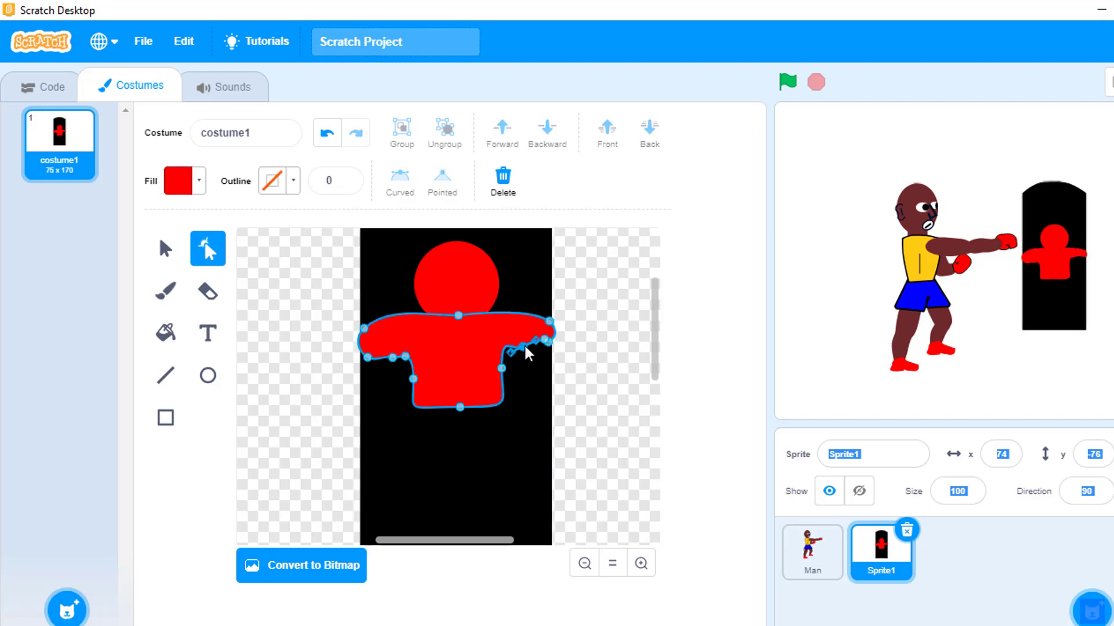
key("Delete")
left_click(491, 328)
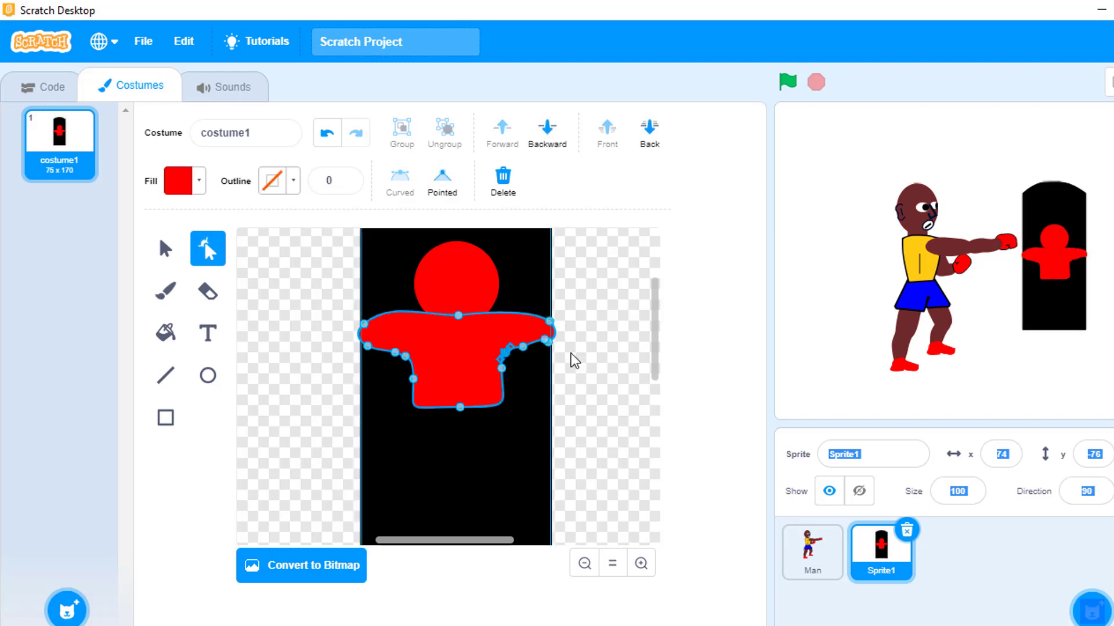
left_click_drag(461, 282, 461, 289)
left_click(621, 337)
Pull the torso's lower corners outward into two pointed legs reaching the bag's edges, and narrow the head slightly.
left_click_drag(423, 405, 362, 444)
left_click_drag(503, 400, 551, 460)
left_click(516, 405)
left_click(557, 435)
left_click(366, 454)
left_click(624, 418)
left_click(416, 293)
left_click(617, 301)
left_click(534, 340)
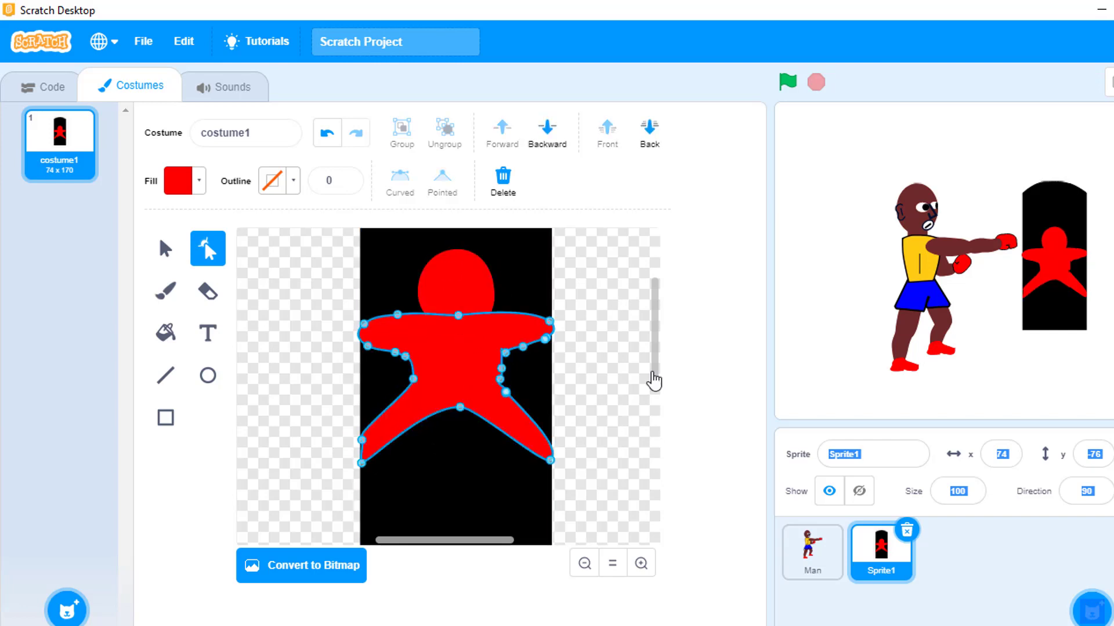
Move the bag sprite against the punching glove at about x 66, y -68 and create a blank new sprite.
scroll(579, 504, "down", 5)
left_click(579, 504)
mouse_move(1048, 206)
left_mouse_down()
mouse_move(1044, 198)
mouse_move(1066, 213)
left_mouse_up()
mouse_move(1091, 607)
left_click(1091, 566)
left_click(1066, 214)
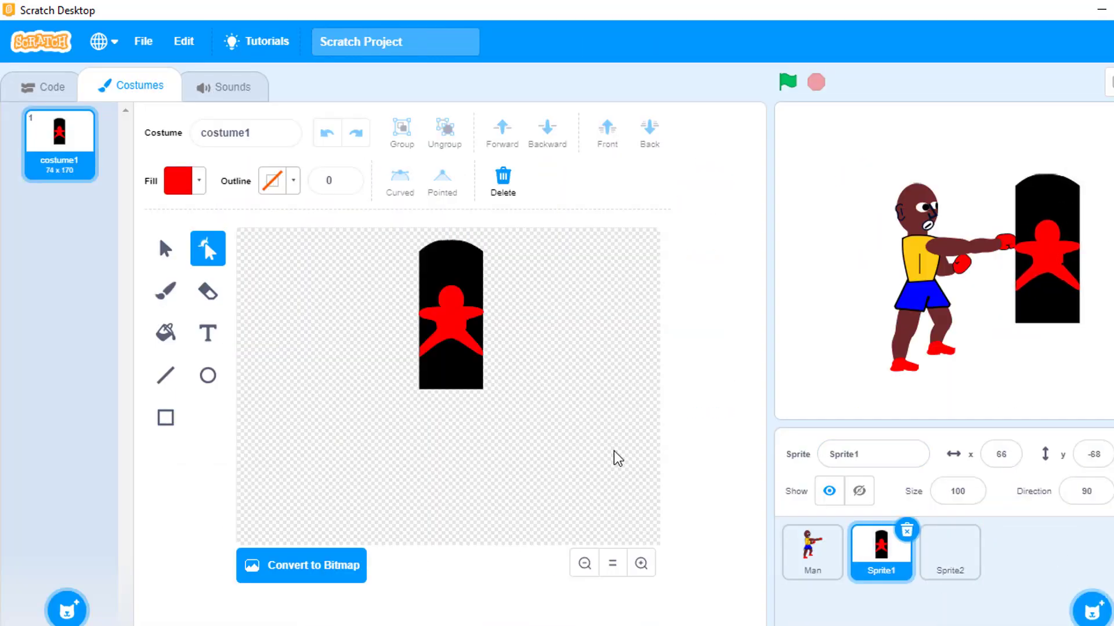
Draw a solid black rectangle about 233 × 70 below the canvas centre in Sprite2.
left_click(949, 551)
left_click(165, 418)
left_click_drag(364, 464, 568, 404)
left_click(199, 180)
key("ctrl+z")
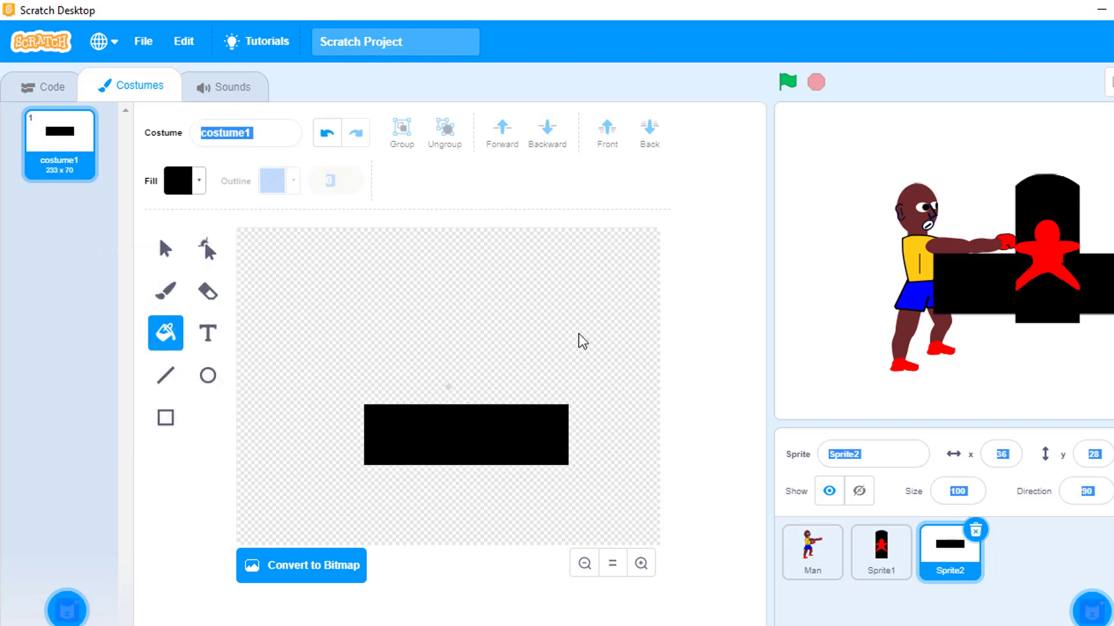
Shrink the black rectangle to about 158 × 48 and place its sprite below the bag at about x 92, y -76.
left_click(165, 248)
left_click(522, 447)
left_click_drag(569, 465, 501, 445)
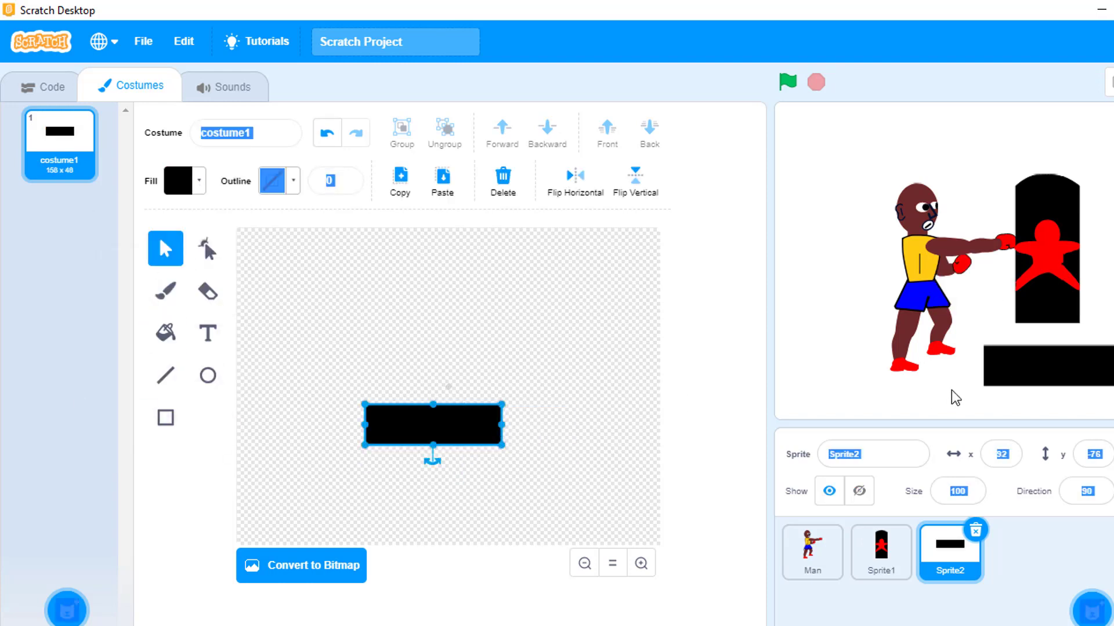
Add a narrow black upright post rising from the middle of the base slab to the bag.
left_click(248, 398)
key("r")
mouse_move(411, 362)
left_mouse_down()
mouse_move(457, 423)
mouse_move(450, 444)
left_mouse_up()
Select the bag together with its red figure in Sprite1 and narrow them to about 67 × 170.
left_click(881, 548)
left_click(166, 248)
left_click(451, 314)
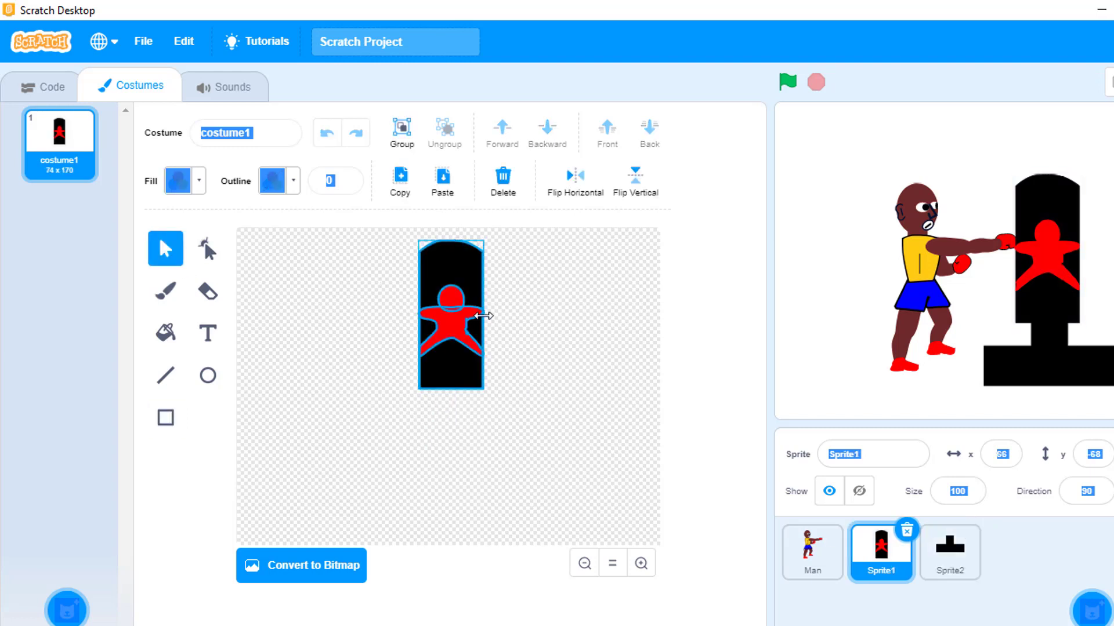
Place the stand sprite at about x 88, y -73 and flatten its base slab so the stand is about 158 × 84.
left_click(1053, 344)
left_click(436, 418)
left_click_drag(435, 436, 435, 433)
left_click(556, 393)
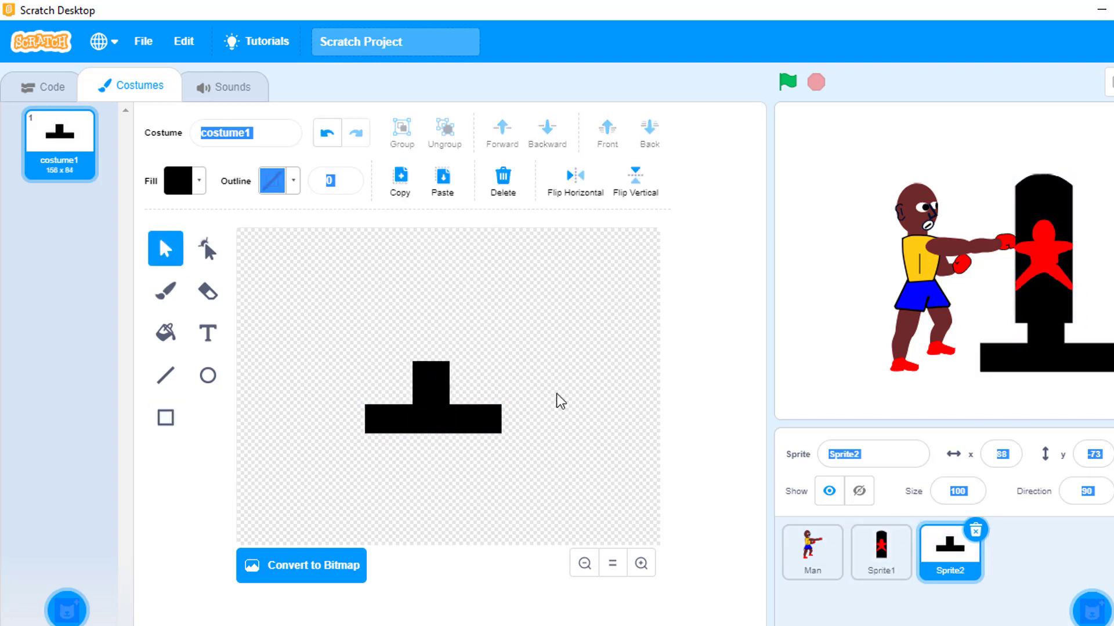
Narrow the stand's post and base slab to an overall size of about 123 × 85, keeping the slab centred under the post.
left_click_drag(445, 393, 430, 386)
left_click(437, 429)
left_click_drag(365, 417, 377, 418)
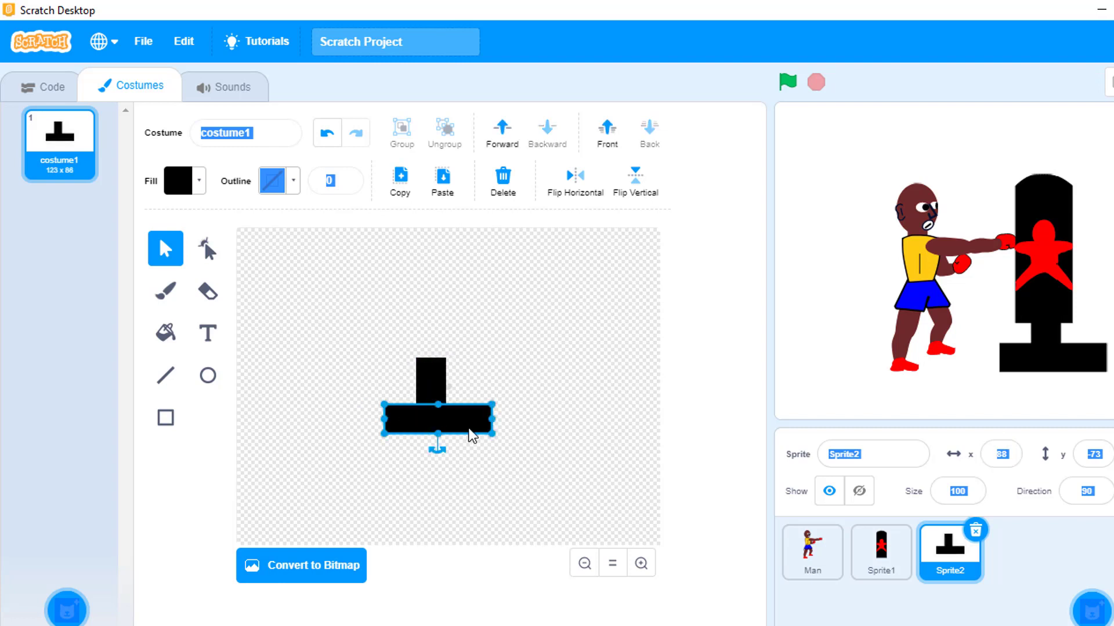
left_click(549, 424)
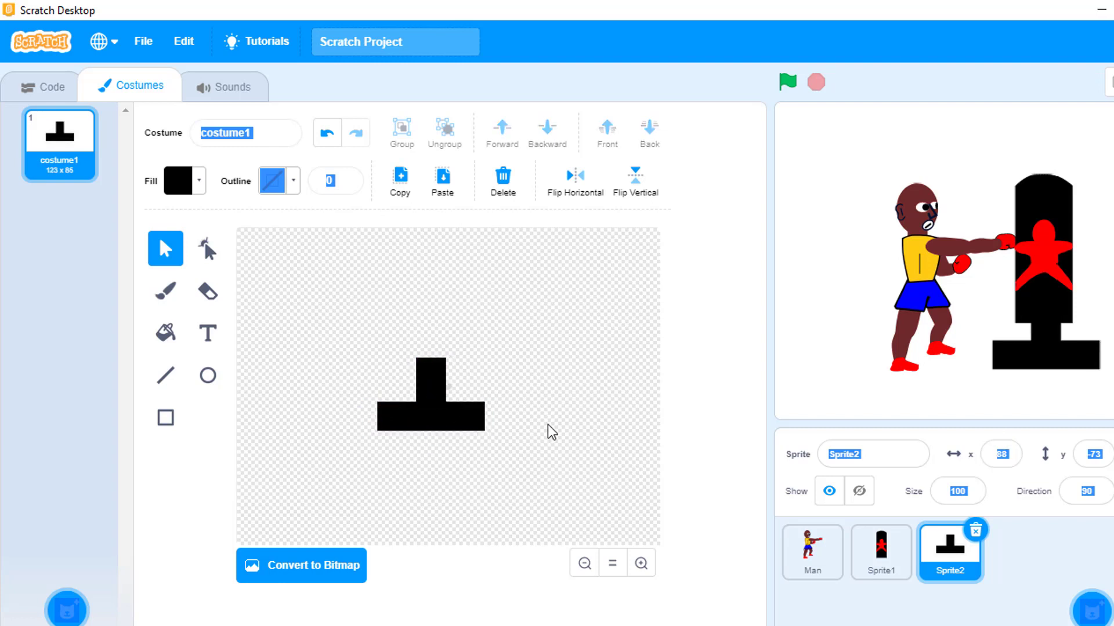
Rename the punching bag sprite Sprite1 as Machine.
left_click(812, 551)
left_click(950, 551)
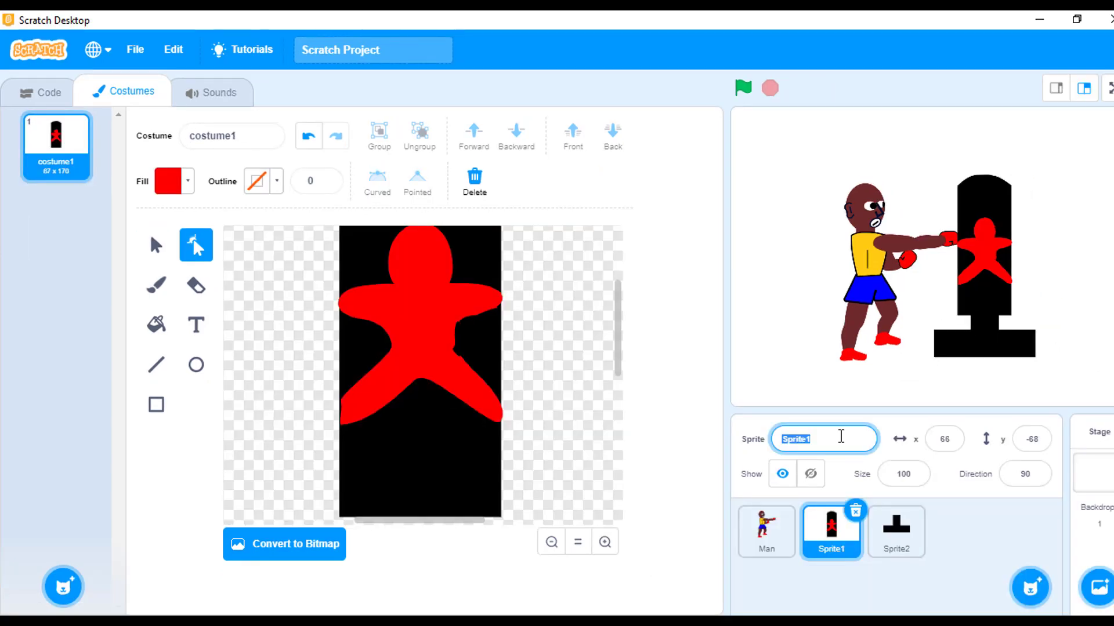
left_click(768, 537)
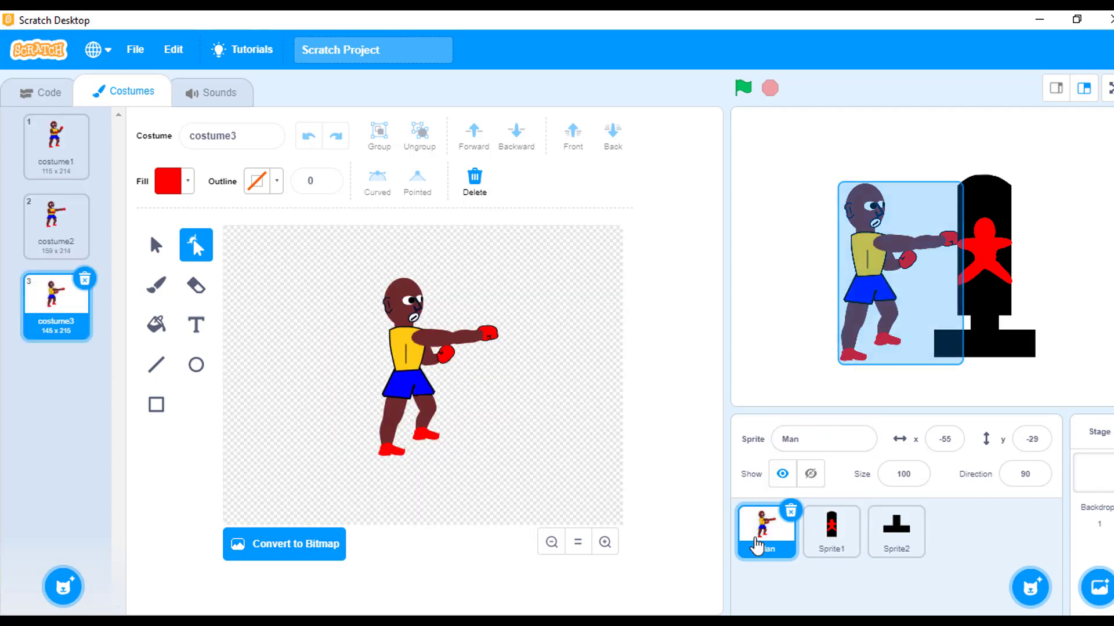
left_click(815, 551)
left_click(824, 439)
double_click(824, 439)
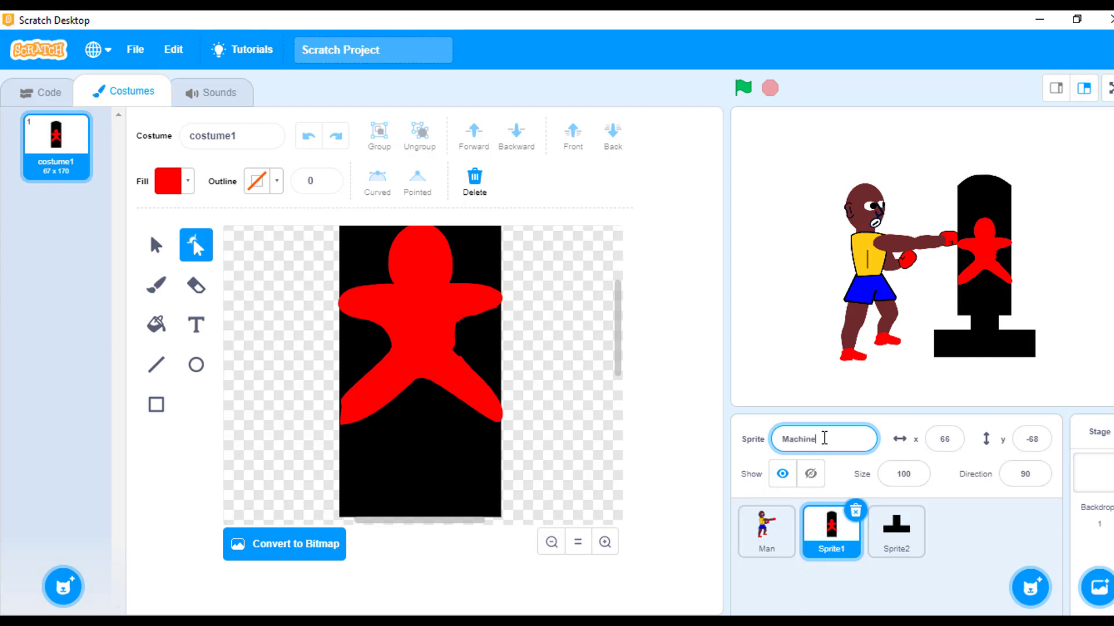
key("Return")
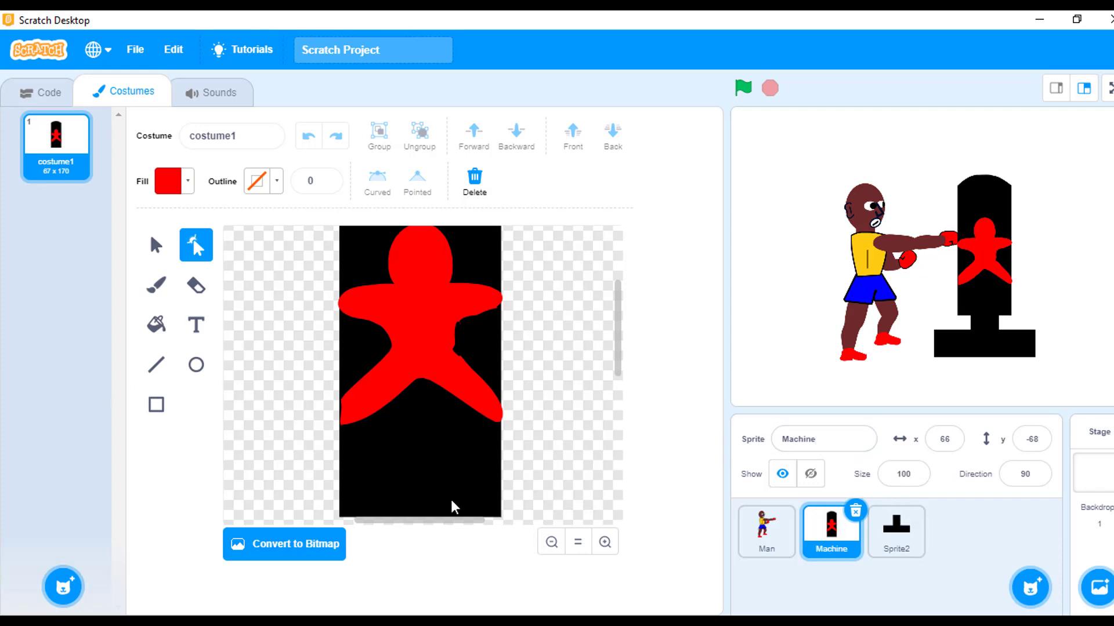
Review Man's three costumes one after another to compare the guard and the two punches against the bag.
left_click(769, 552)
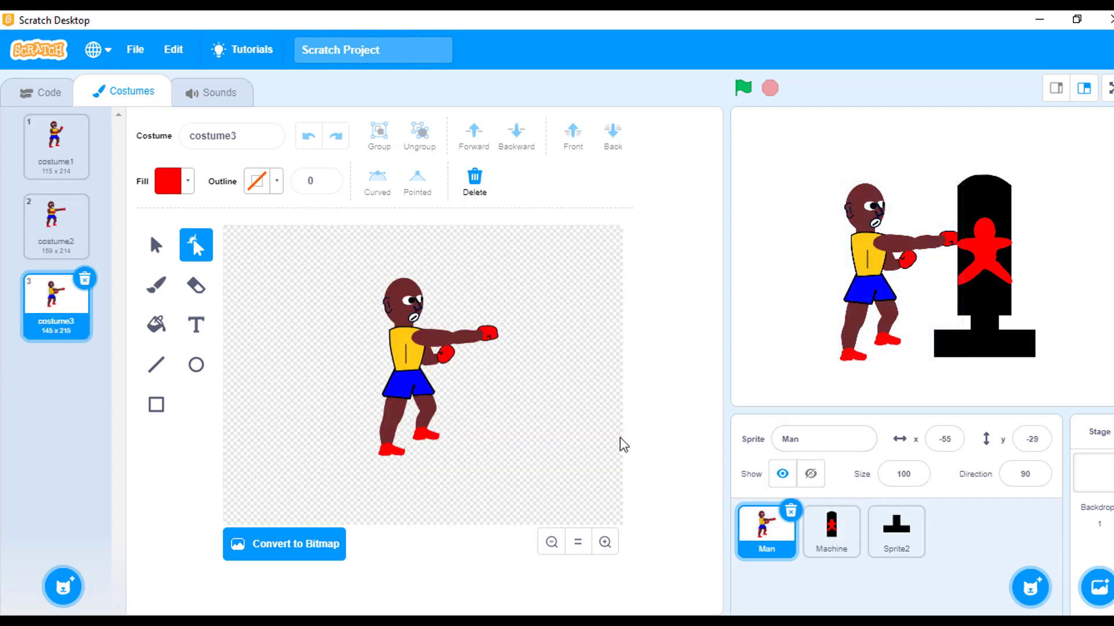
left_click(65, 164)
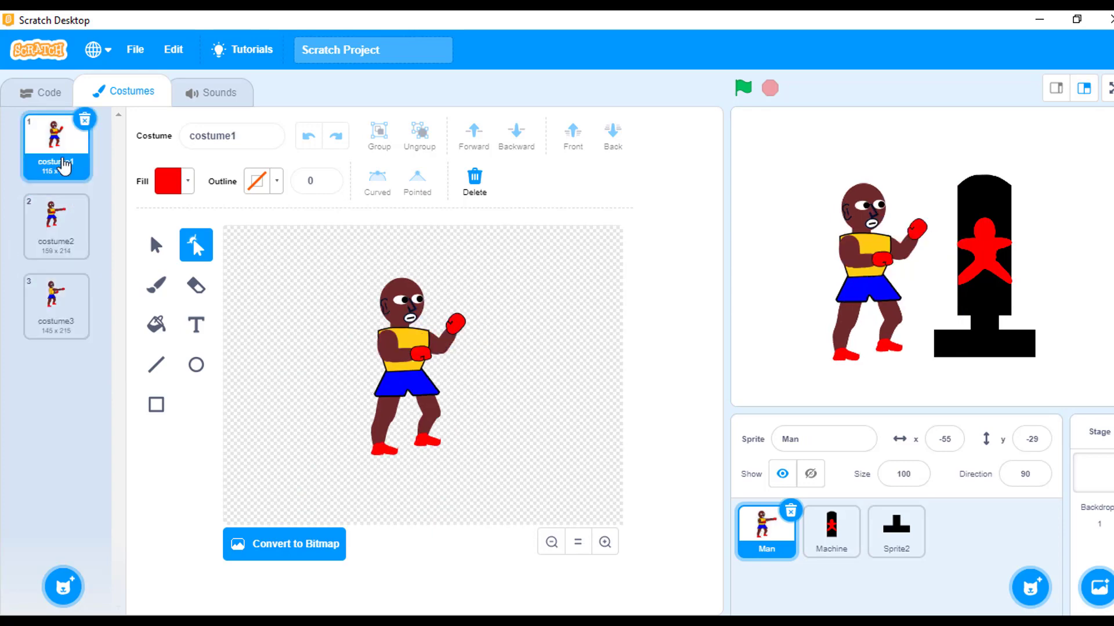
left_click(67, 255)
left_click(69, 319)
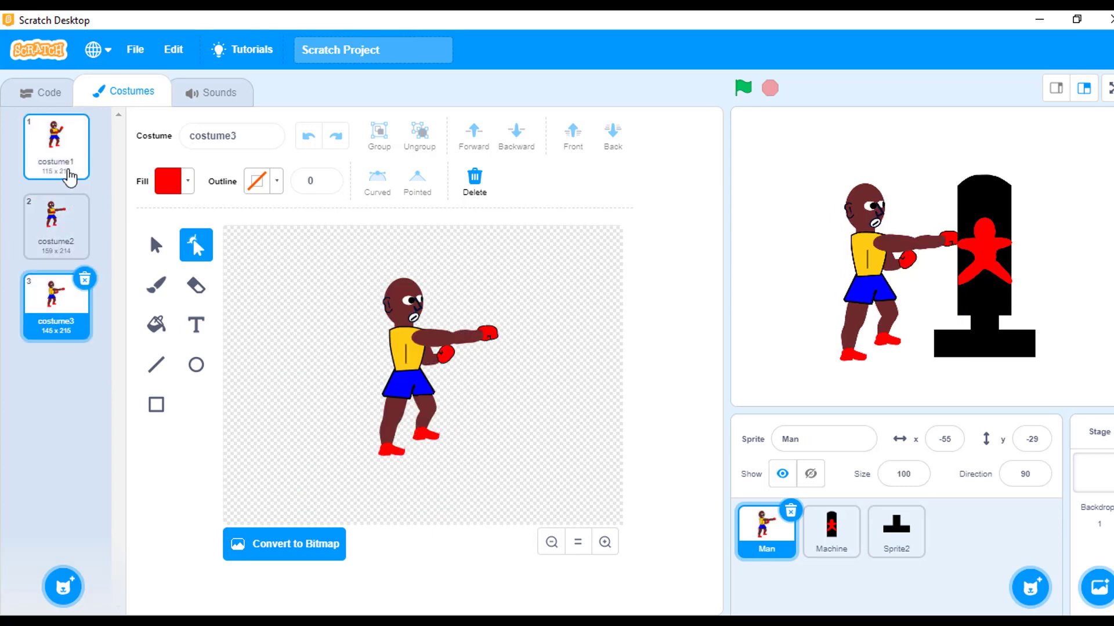
left_click(70, 177)
left_click(58, 226)
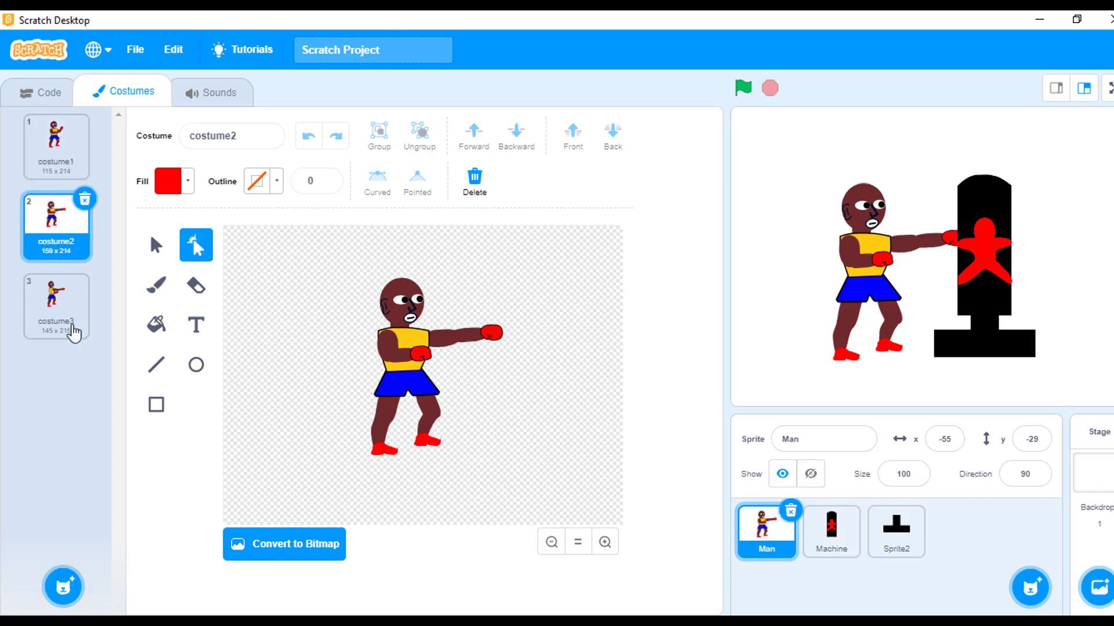
left_click(41, 310)
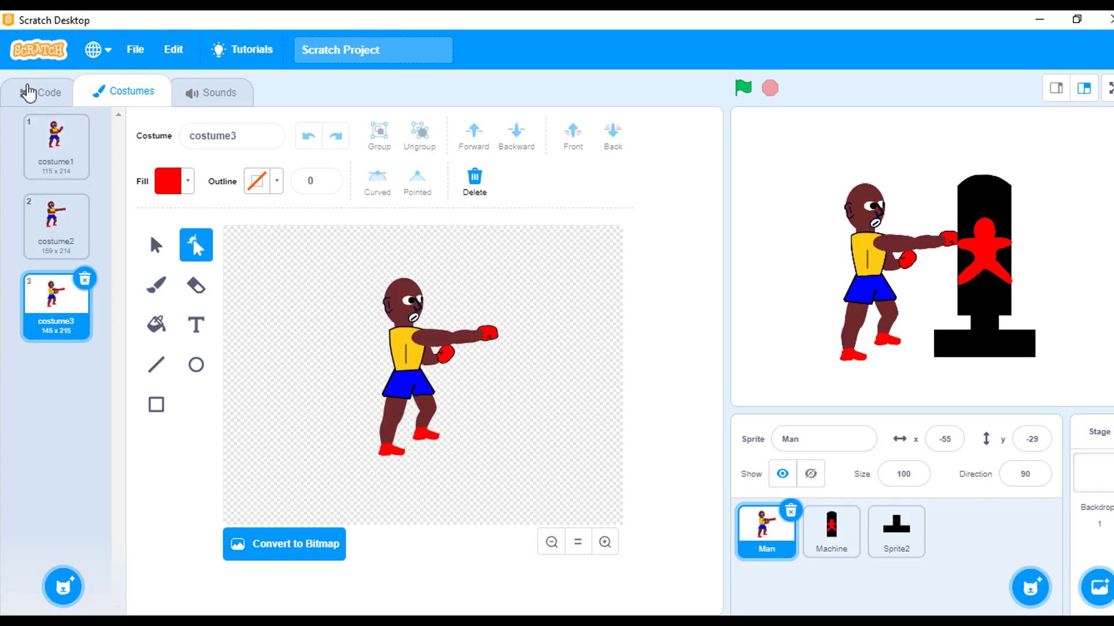
Add the LEGO Education WeDo 2.0 extension to Man's code, try a device search and dismiss the connection dialog.
left_click(27, 90)
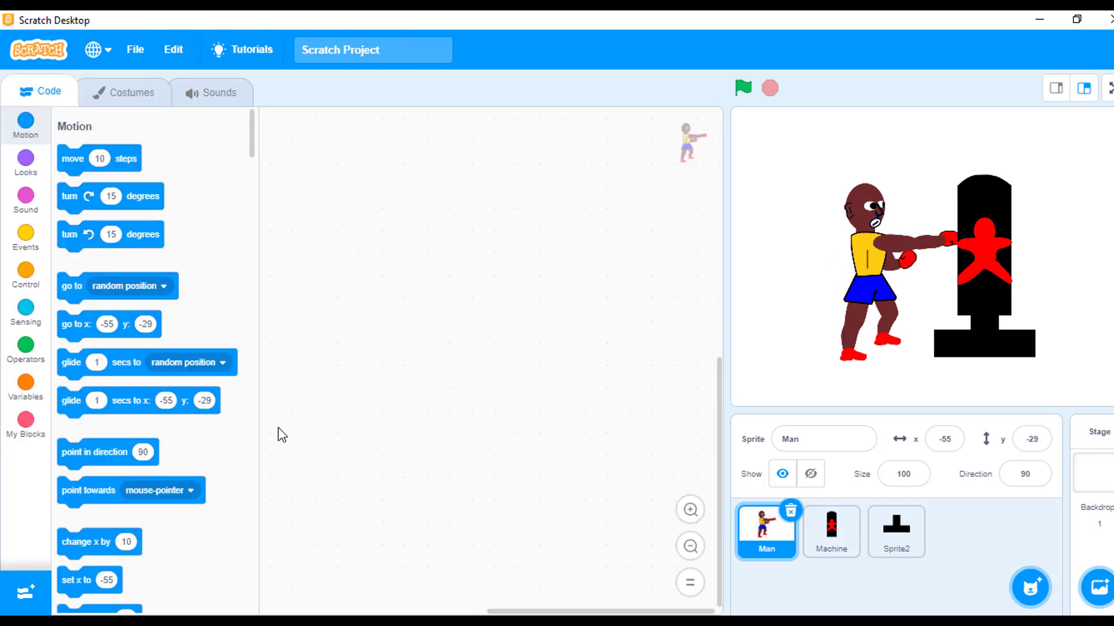
left_click(26, 591)
scroll(441, 382, "down", 6)
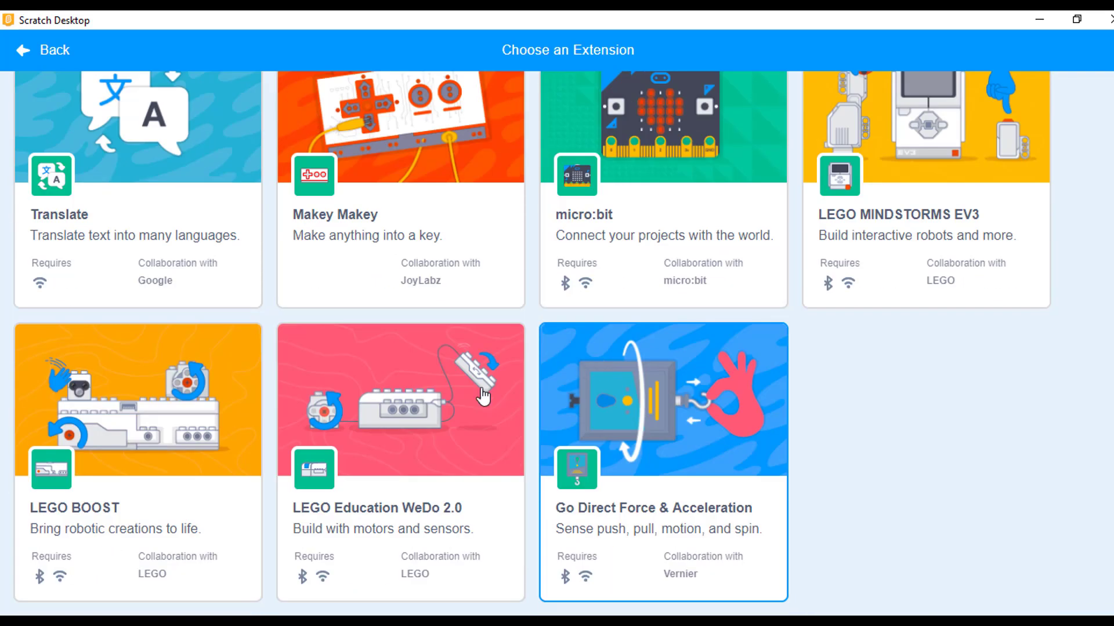
left_click(417, 440)
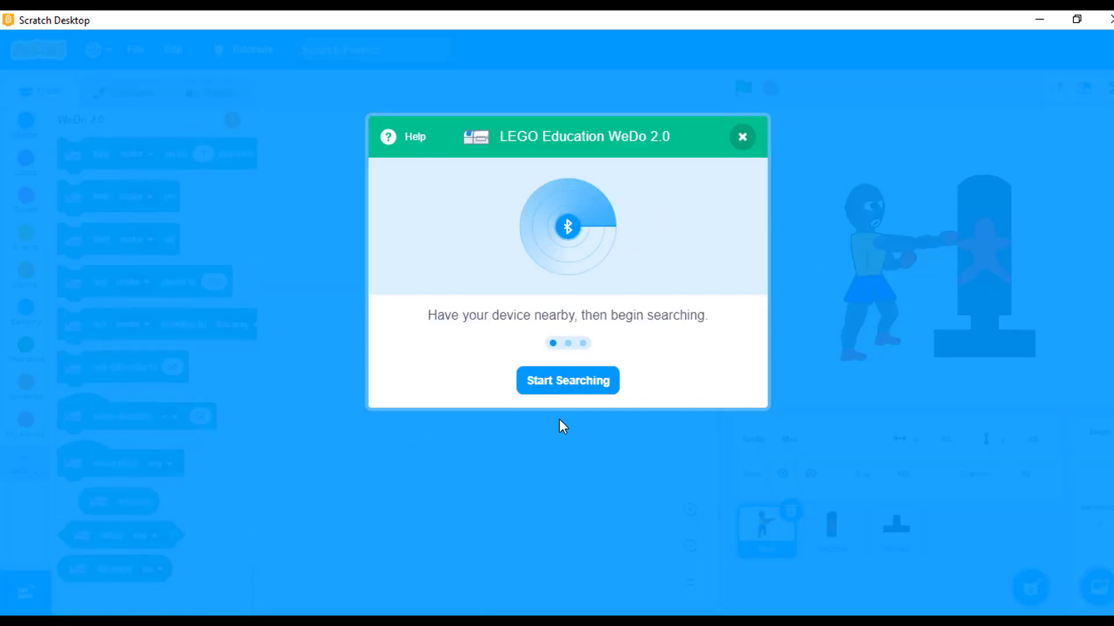
left_click(559, 389)
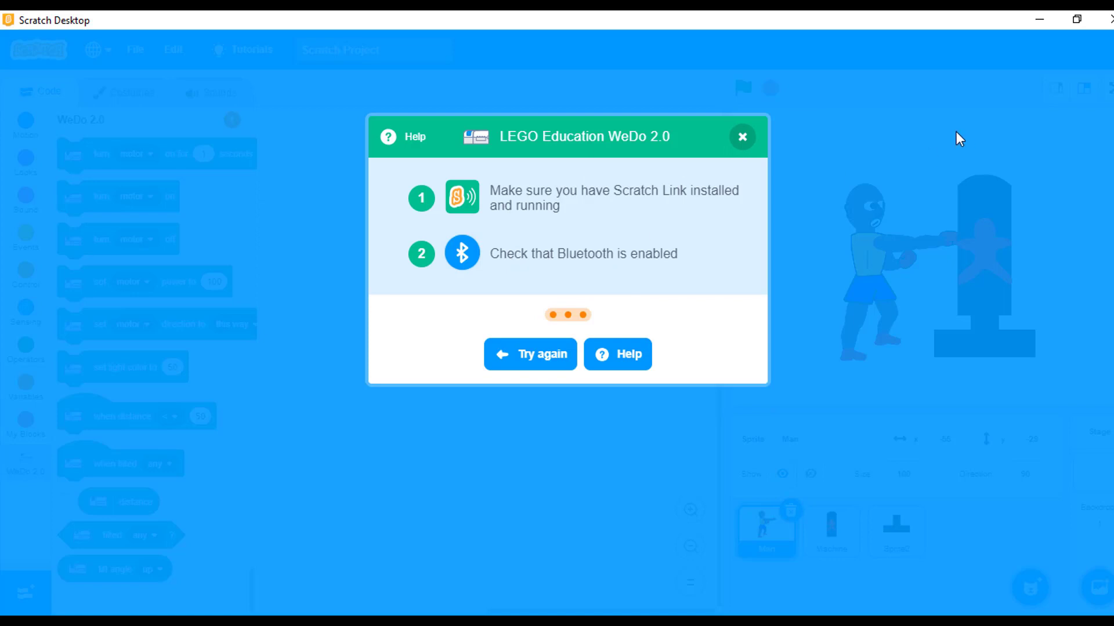
left_click(741, 138)
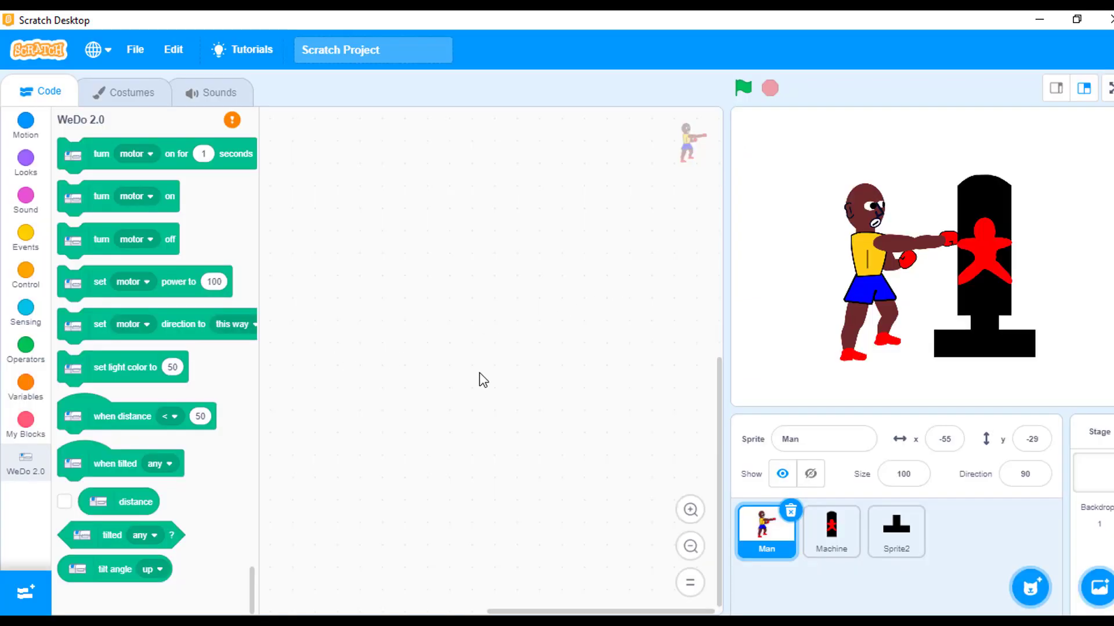
Build a green-flag script for Man with a forever loop containing an if condition of WeDo distance < 50.
left_click(24, 239)
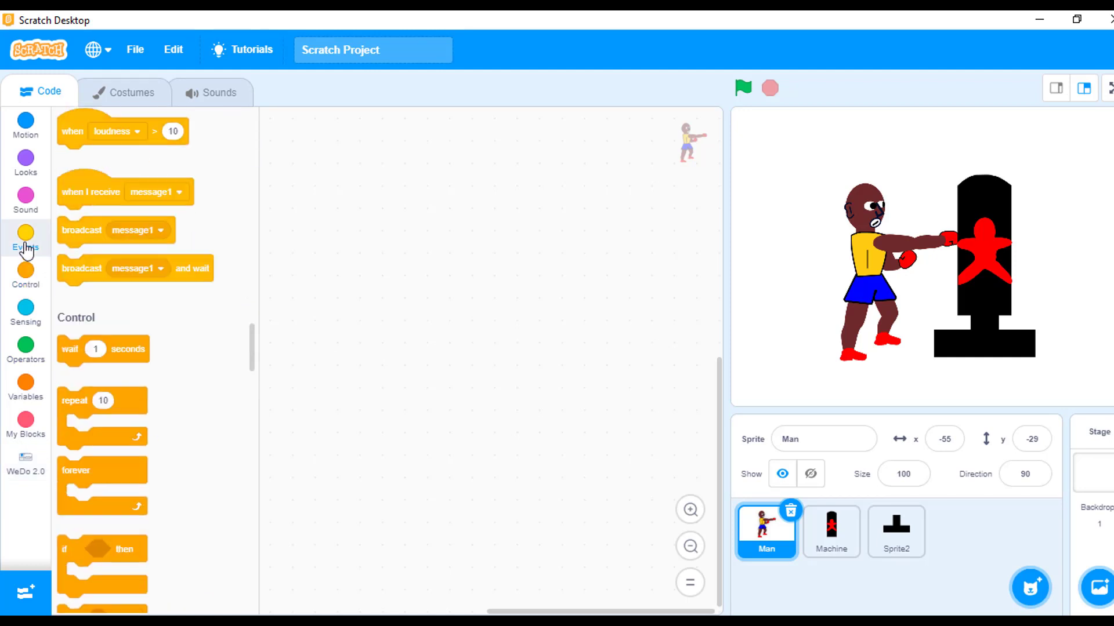
left_click_drag(116, 168, 375, 190)
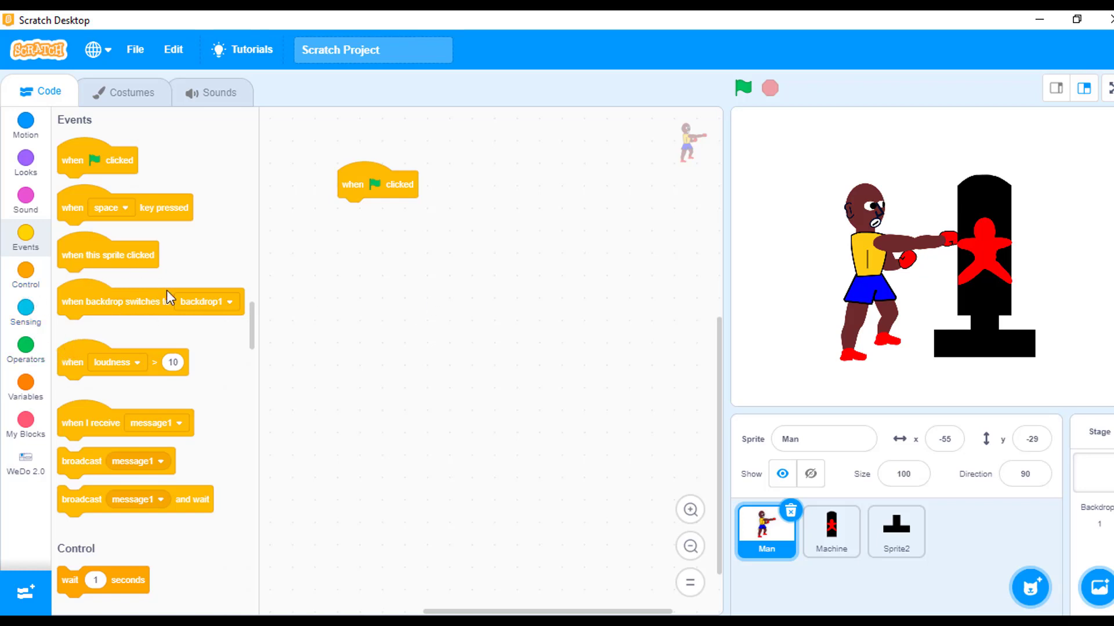
left_click(26, 277)
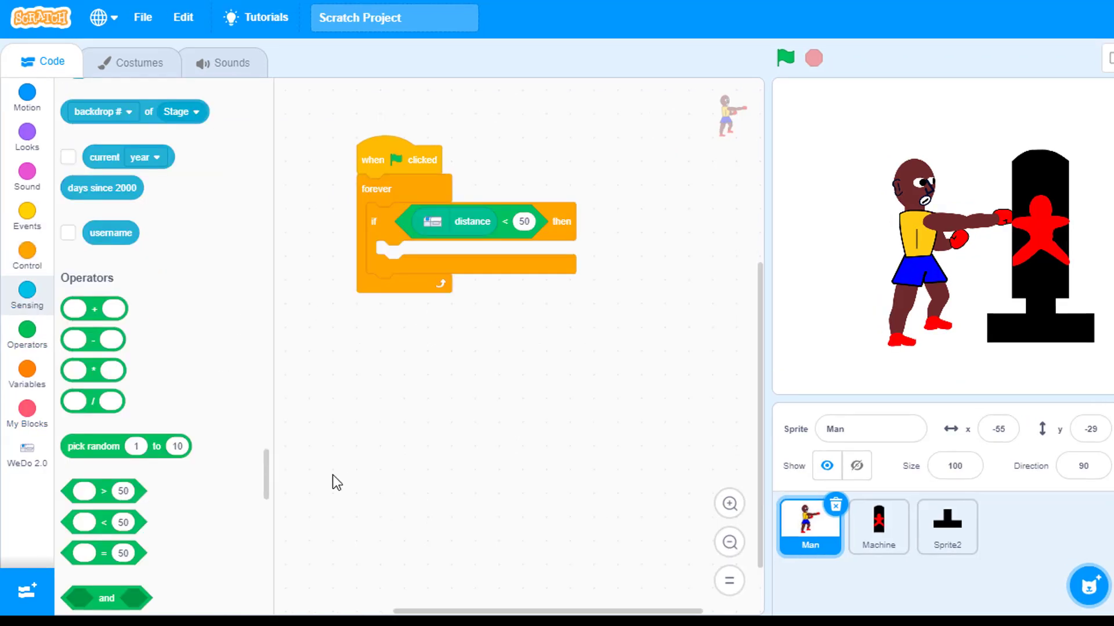
Insert a switch costume to costume1 block between the green-flag block and the forever loop, and run the script start.
left_click_drag(416, 182, 416, 256)
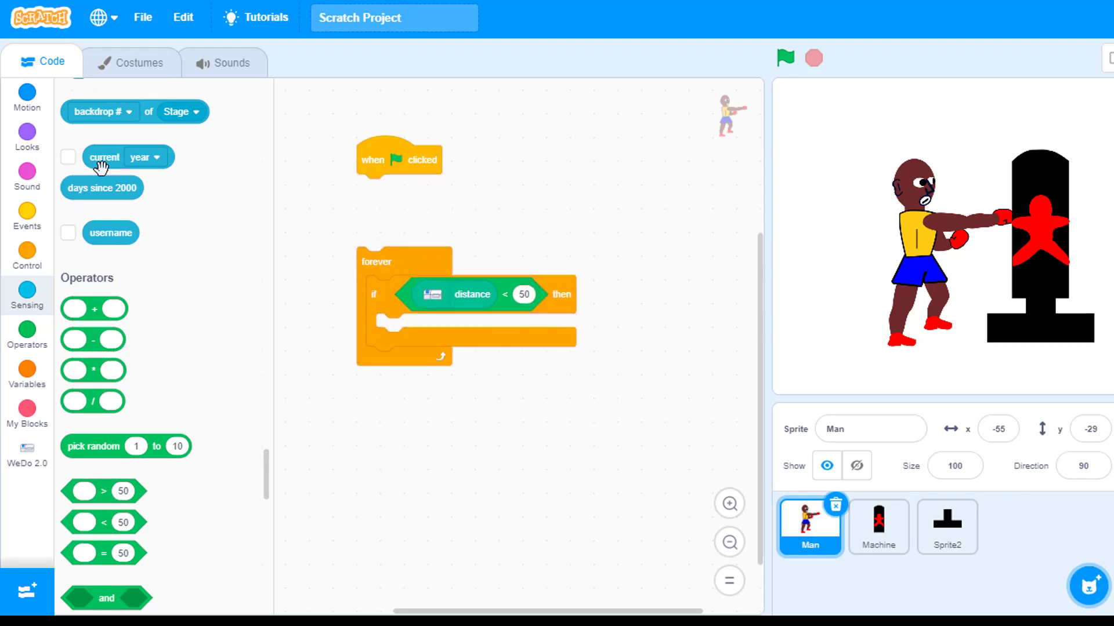
left_click(28, 136)
left_click_drag(99, 305, 396, 189)
left_click(785, 57)
left_click_drag(374, 263, 375, 219)
Create a variable named count for all sprites.
left_click(27, 371)
left_click(132, 135)
type("count")
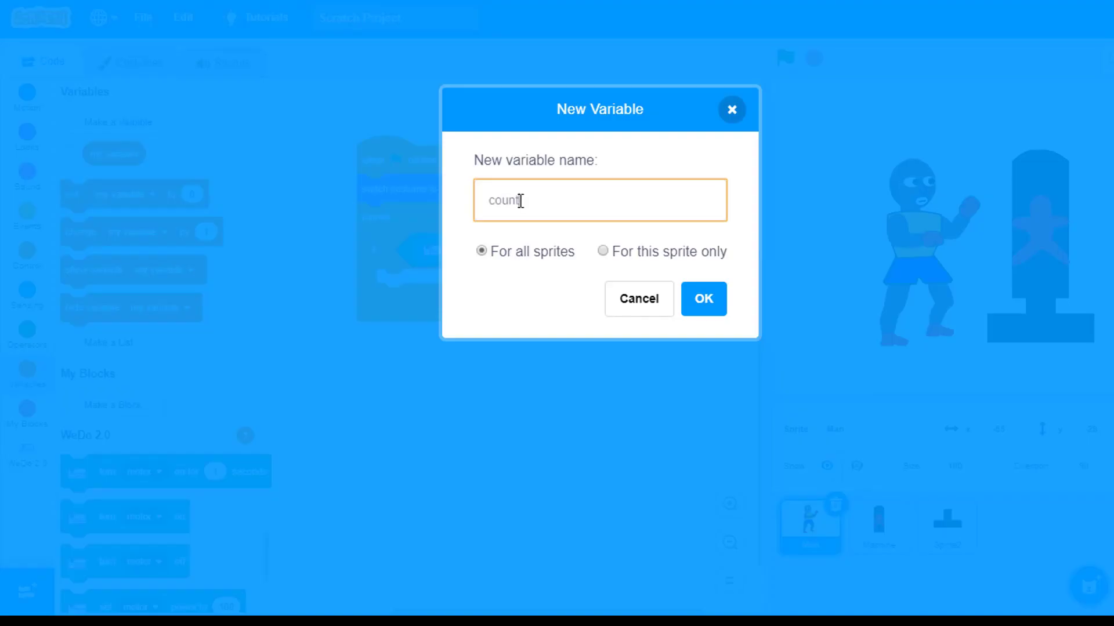
key("Return")
Nest an if-else block inside the distance condition and set its test to count = 0.
scroll(199, 232, "up", 10)
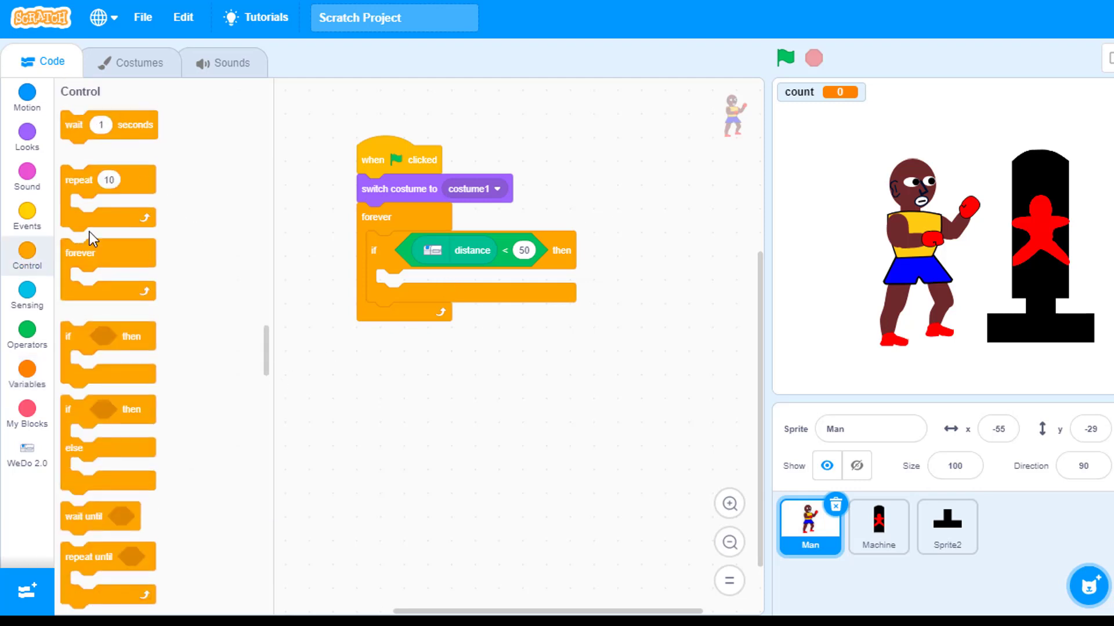
left_click_drag(137, 413, 453, 288)
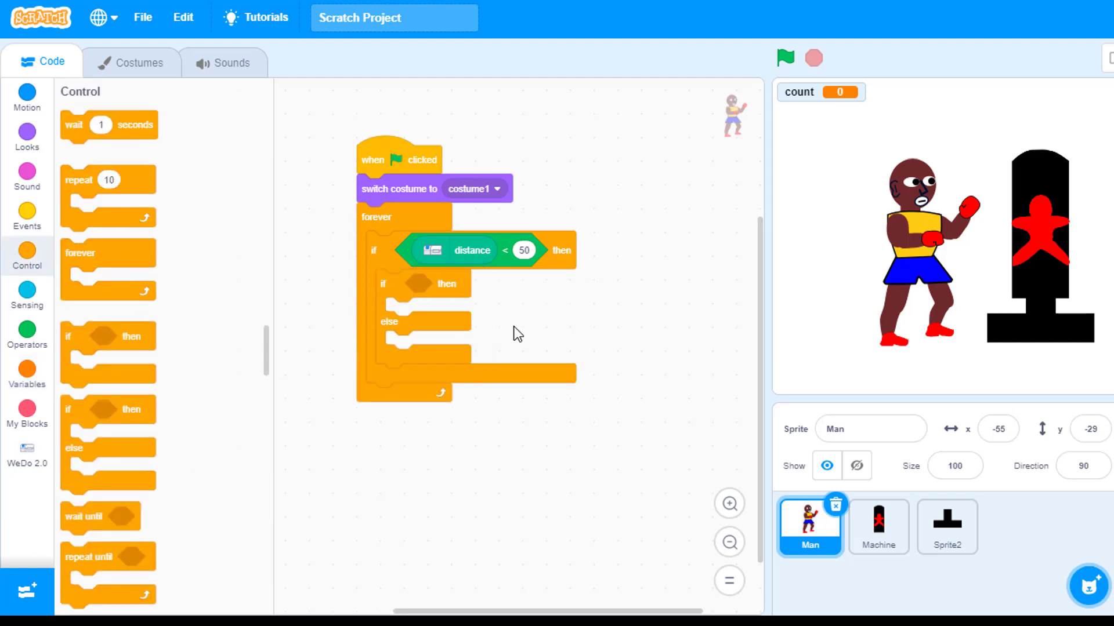
left_click(27, 331)
left_click_drag(98, 360, 435, 287)
left_click(27, 372)
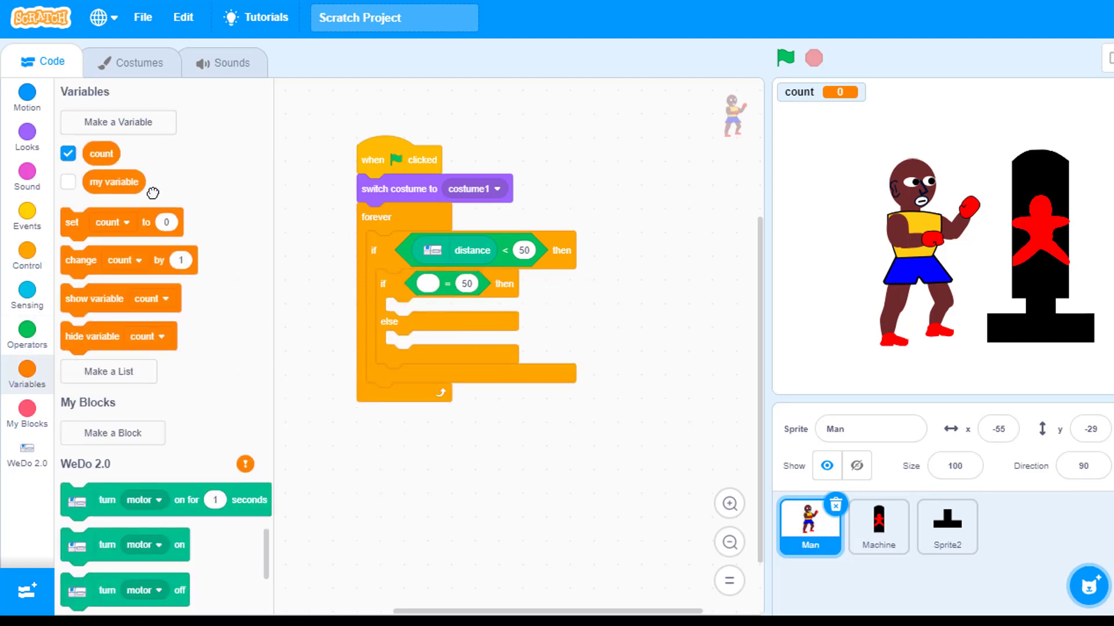
left_click_drag(102, 153, 436, 285)
left_click(483, 286)
type("0")
Add a switch costume to costume2 block in the count = 0 branch and a switch costume to costume3 block in the else branch.
left_click(27, 132)
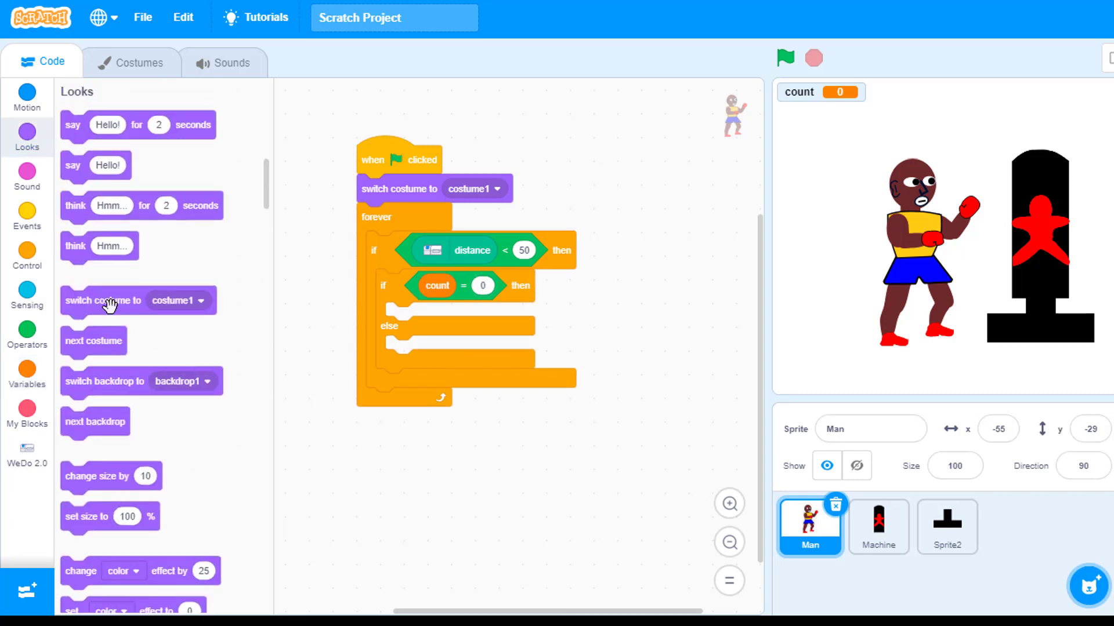
left_click_drag(87, 300, 411, 316)
left_click(525, 316)
left_click(477, 390)
left_click_drag(87, 301, 411, 363)
left_click(525, 364)
left_click(477, 466)
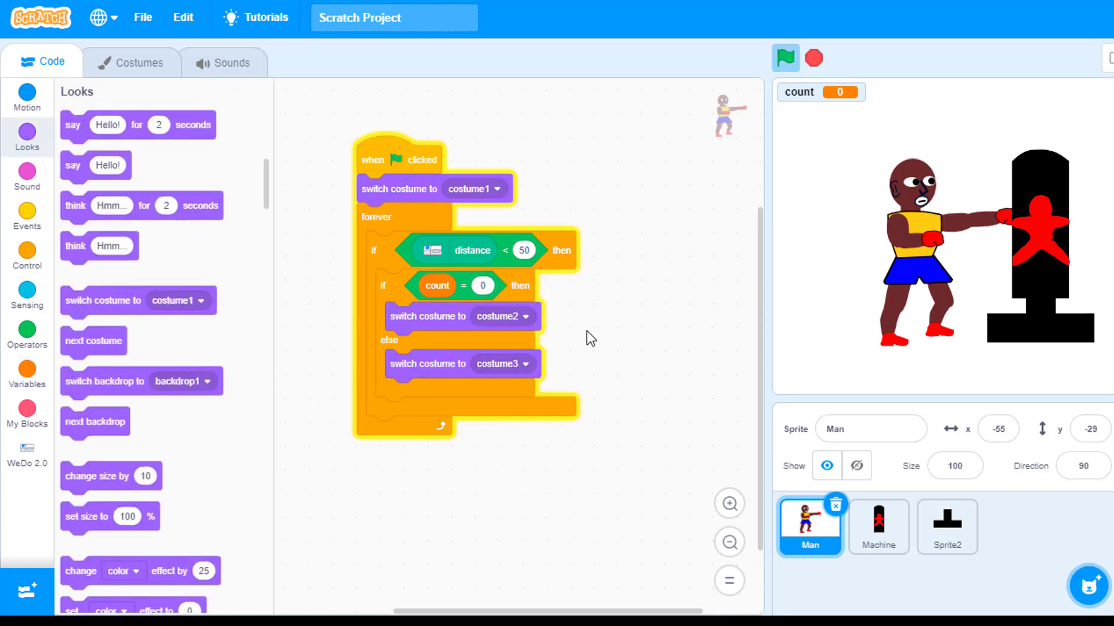
Add a set count to 1 block after the costume2 switch and a set count to 0 block after the costume3 switch.
left_click(27, 255)
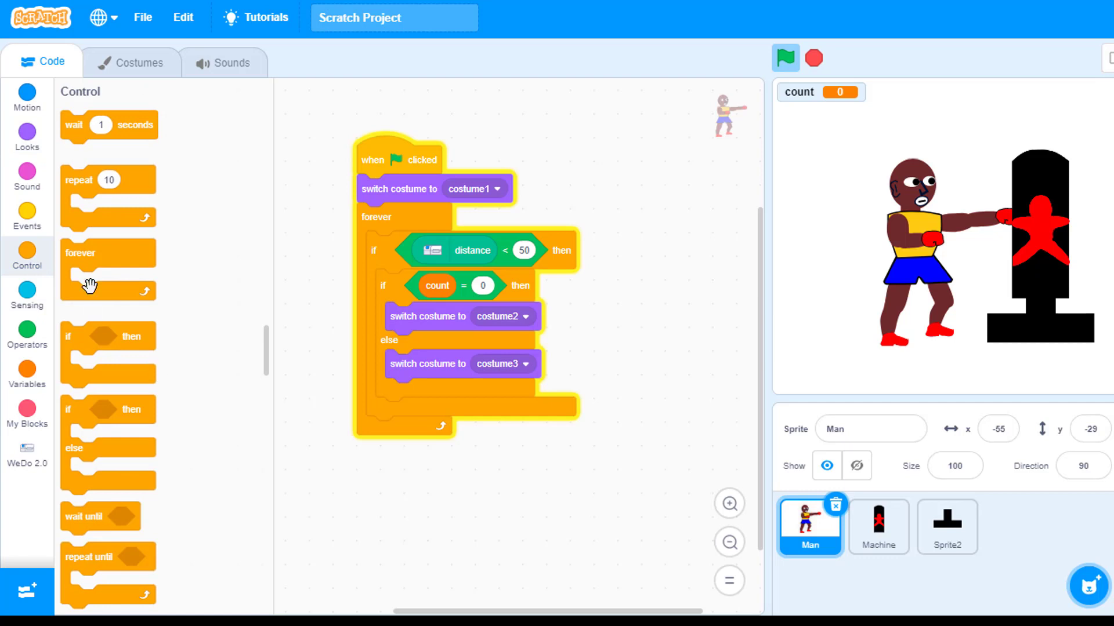
left_click(28, 371)
left_click_drag(63, 225, 390, 348)
left_click(491, 345)
type("1")
left_click_drag(174, 222, 511, 424)
left_click(491, 421)
Add a wait 0.2 seconds block and a switch costume to costume1 block below the distance condition, inside the forever loop.
left_click(27, 255)
left_click_drag(134, 125, 432, 490)
left_click(408, 487)
type("0.2")
right_click(429, 387)
left_click(490, 330)
left_click(383, 516)
left_click(500, 516)
left_click(457, 412)
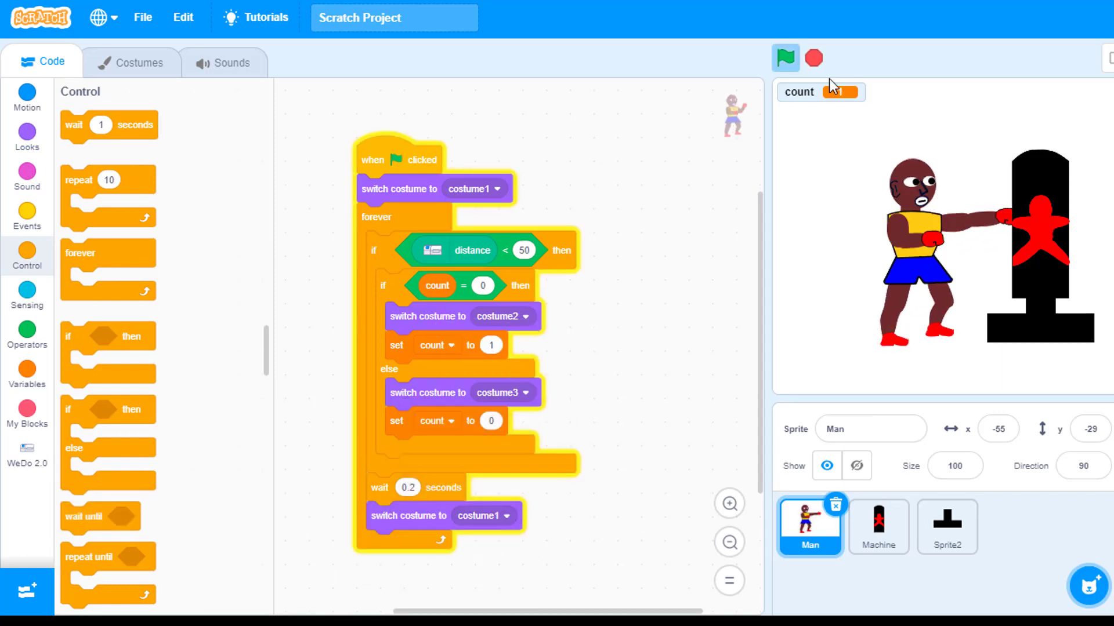
Stop the project and move the wait 0.2 seconds and costume1 switch blocks inside the distance condition, below the if-else.
left_click(814, 58)
left_click_drag(421, 159, 383, 133)
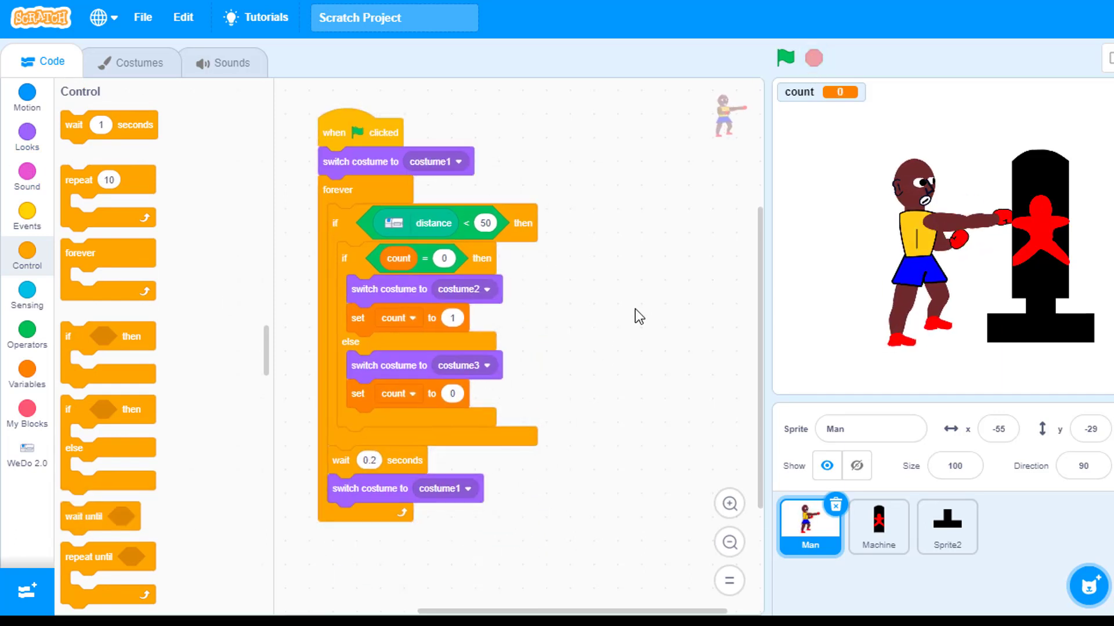
left_click_drag(342, 460, 350, 441)
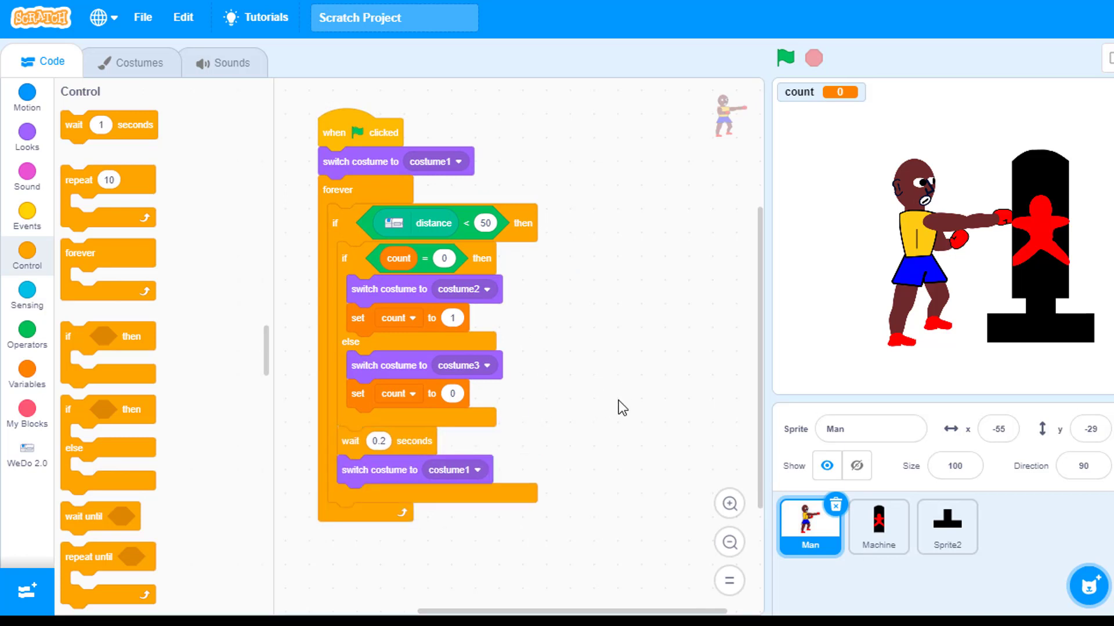
Start a green-flag script with a forever loop for the Machine sprite.
left_click(879, 525)
left_click(27, 214)
left_click_drag(136, 132, 489, 204)
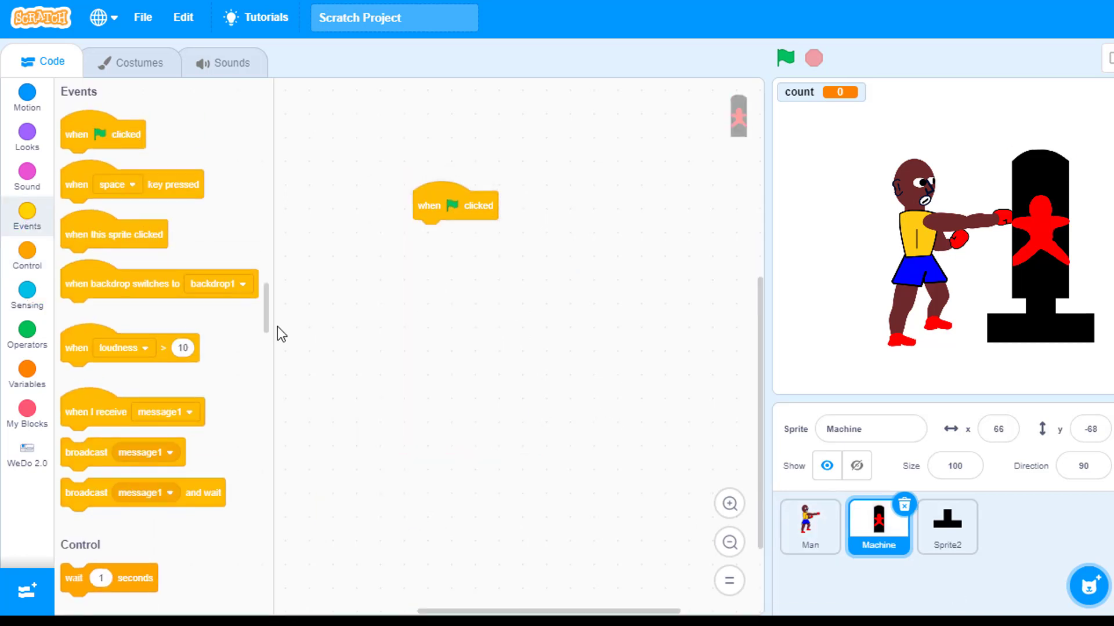
scroll(464, 192, "up", 3)
left_click(26, 255)
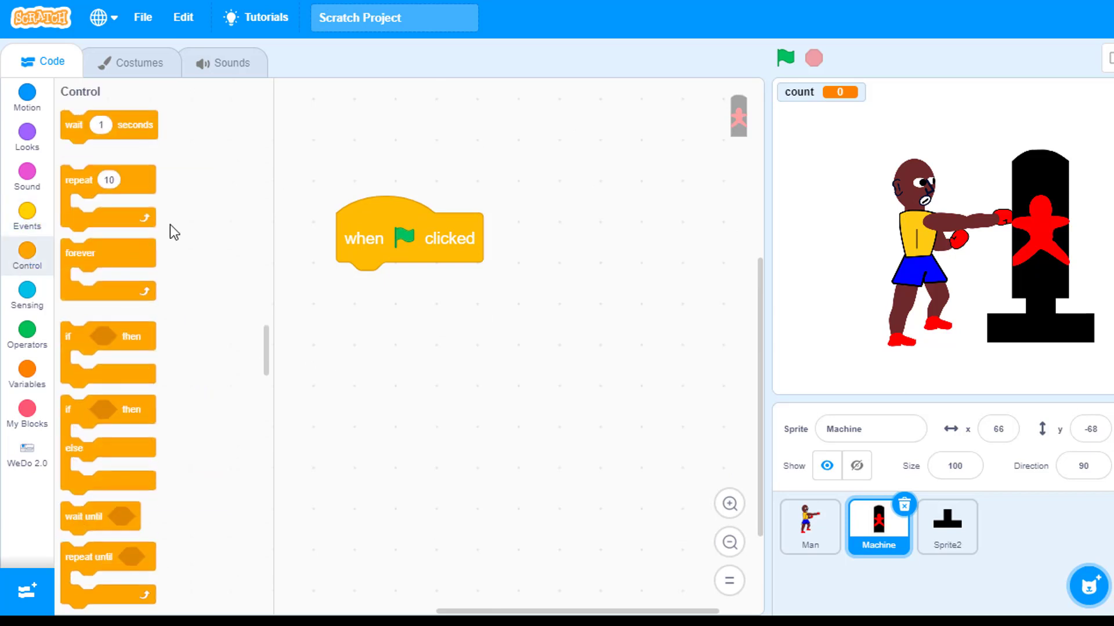
left_click_drag(142, 284, 426, 287)
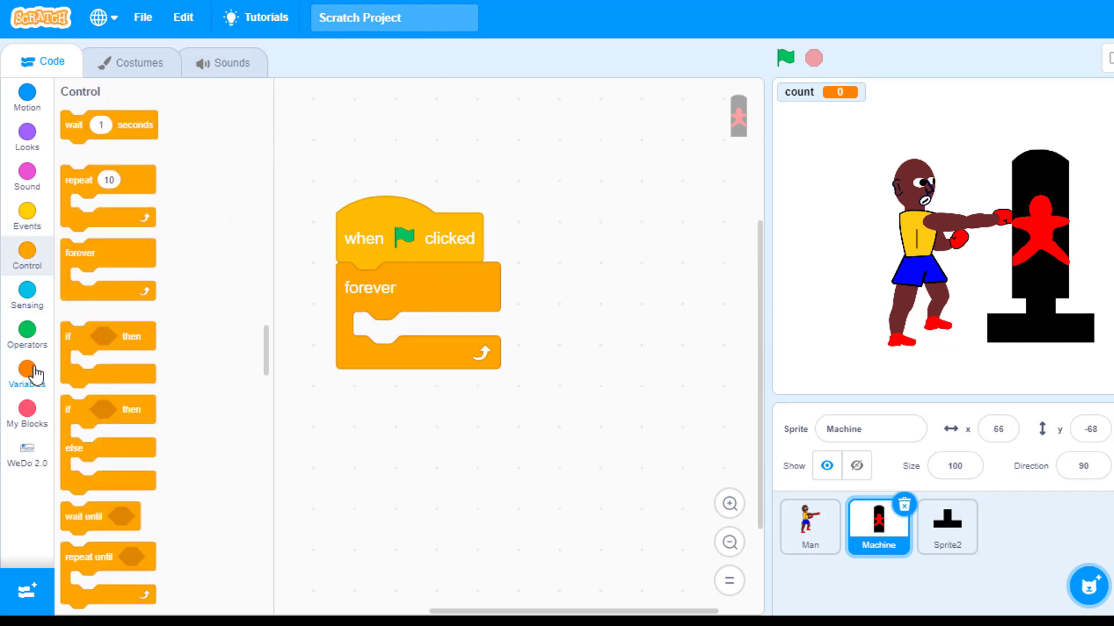
Place an if block inside Machine's forever loop with touching Man as its condition.
left_click_drag(134, 340, 405, 390)
left_click(27, 293)
left_click_drag(90, 123, 453, 337)
left_click(620, 338)
left_click(513, 446)
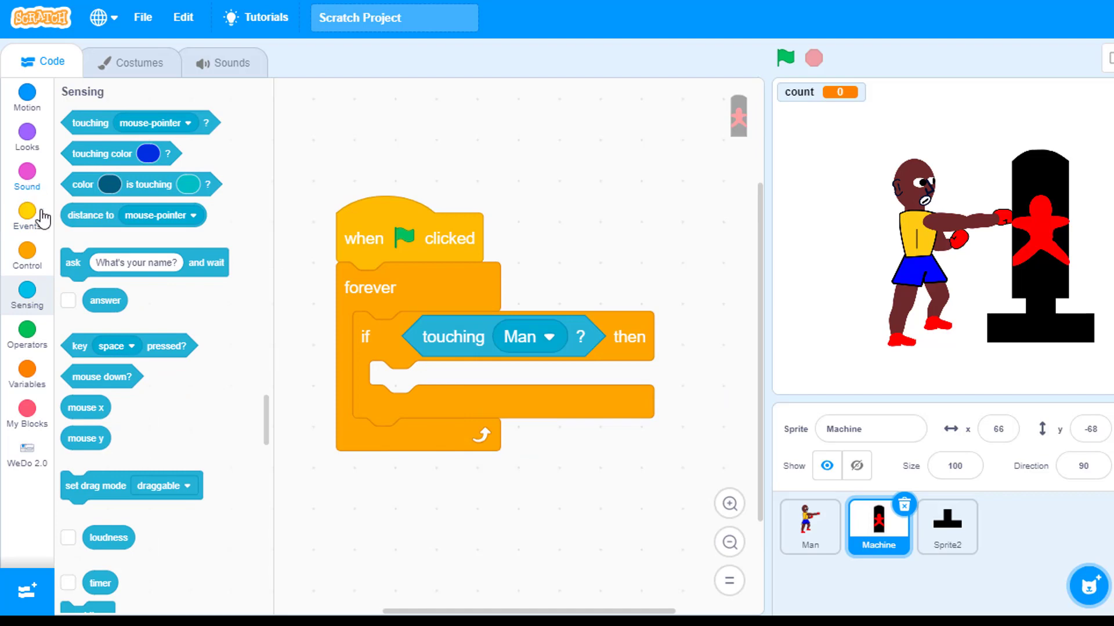
Add a turn clockwise 30 degrees block and a turn counterclockwise 30 degrees block inside the touching Man condition.
left_click(28, 94)
left_click_drag(73, 166, 388, 385)
left_click(472, 387)
type("30")
left_click_drag(93, 206, 388, 438)
left_click(465, 438)
type("30")
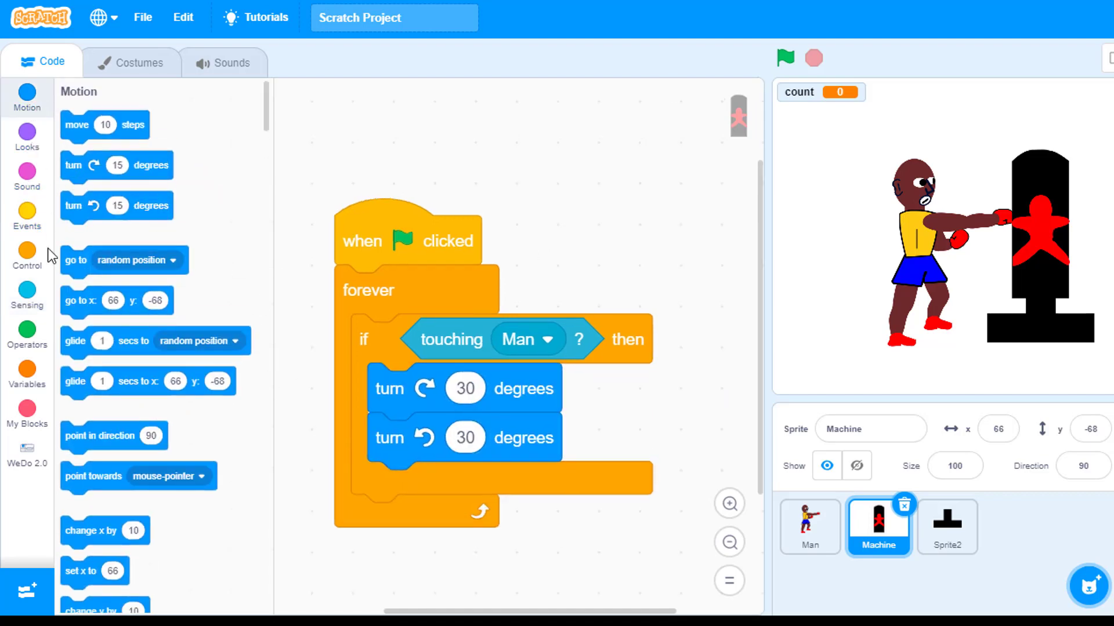
Insert a wait 0.1 seconds block between Machine's two turn blocks and run the project.
left_click(28, 254)
left_click_drag(101, 124, 450, 431)
left_click(440, 438)
type("0.1")
left_click(786, 58)
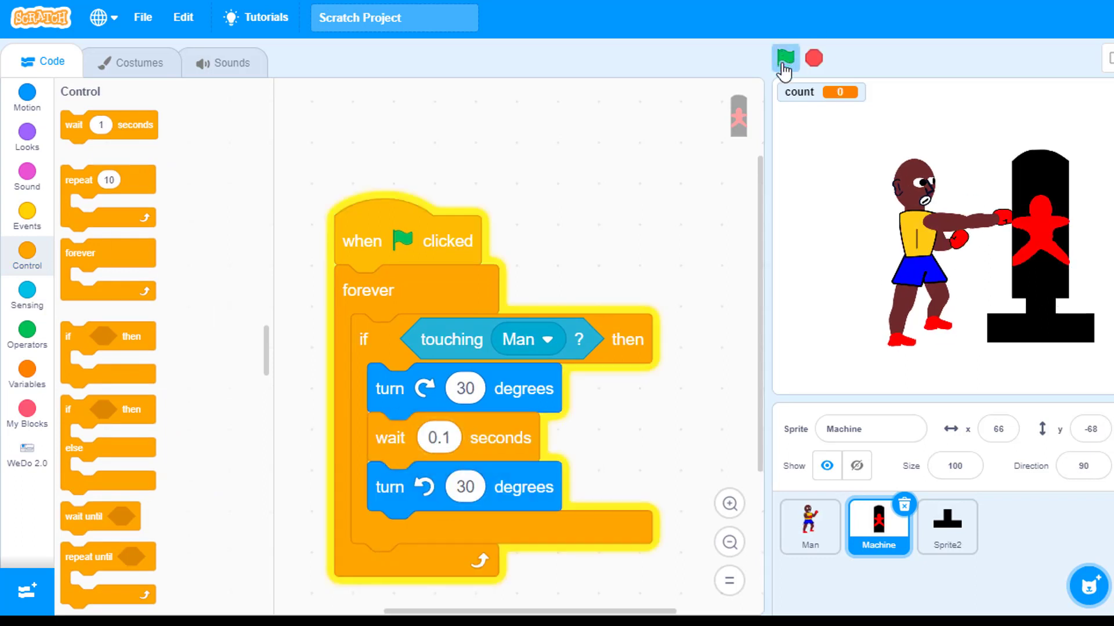